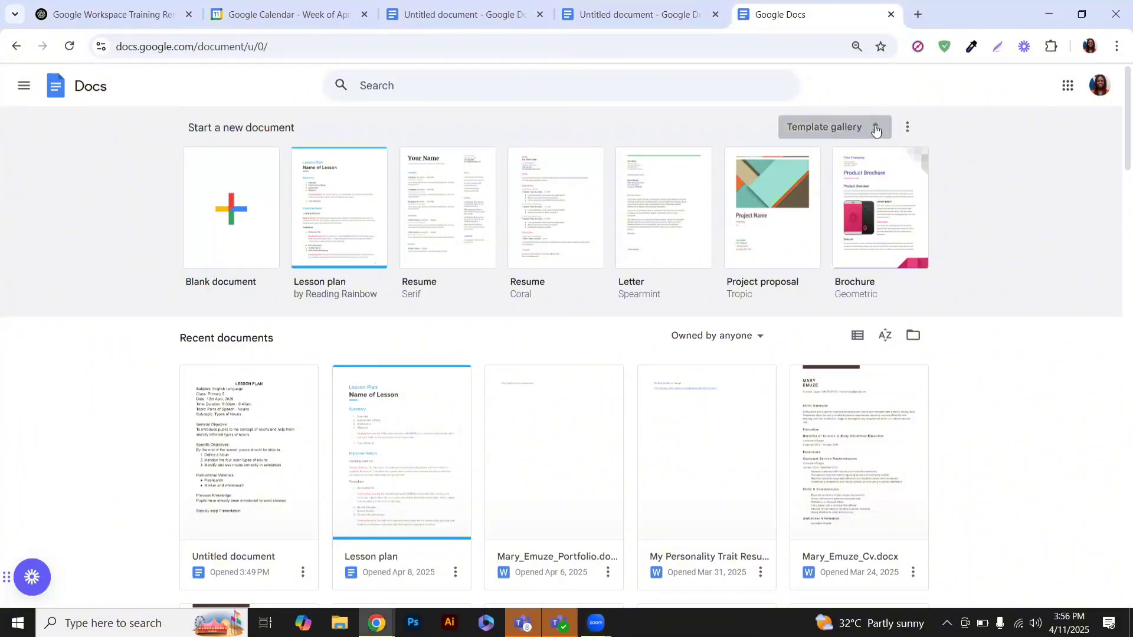
Create a blank document from the template gallery and rename it with the owner's first name followed by "Lesson Plan".
{"action": "left_click", "coordinate": [876, 131]}
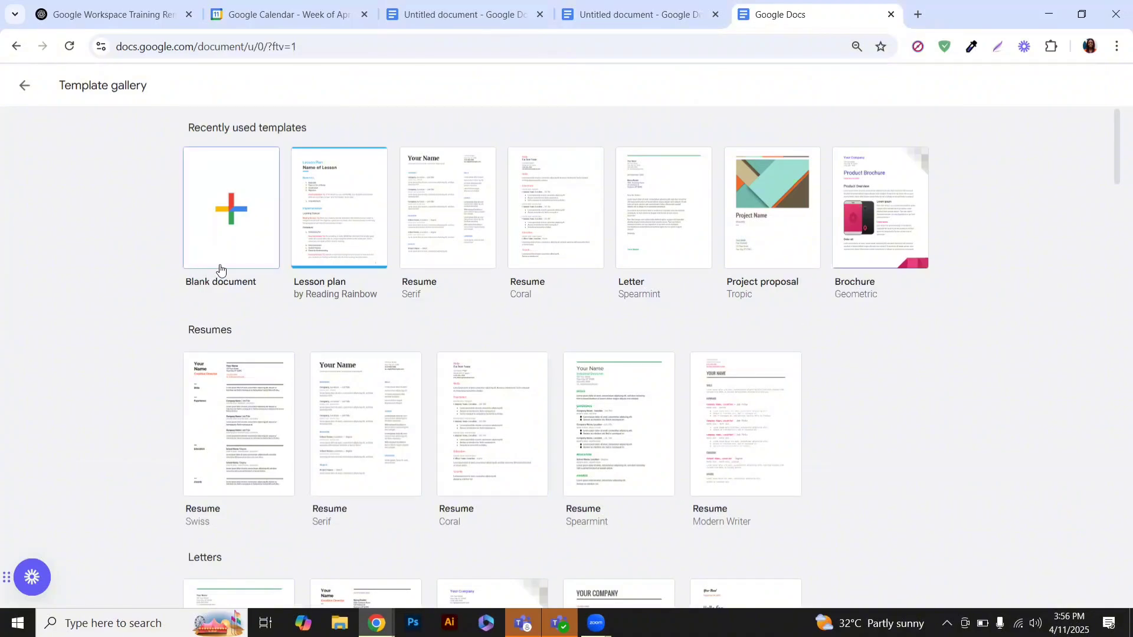
{"action": "left_click", "coordinate": [254, 229]}
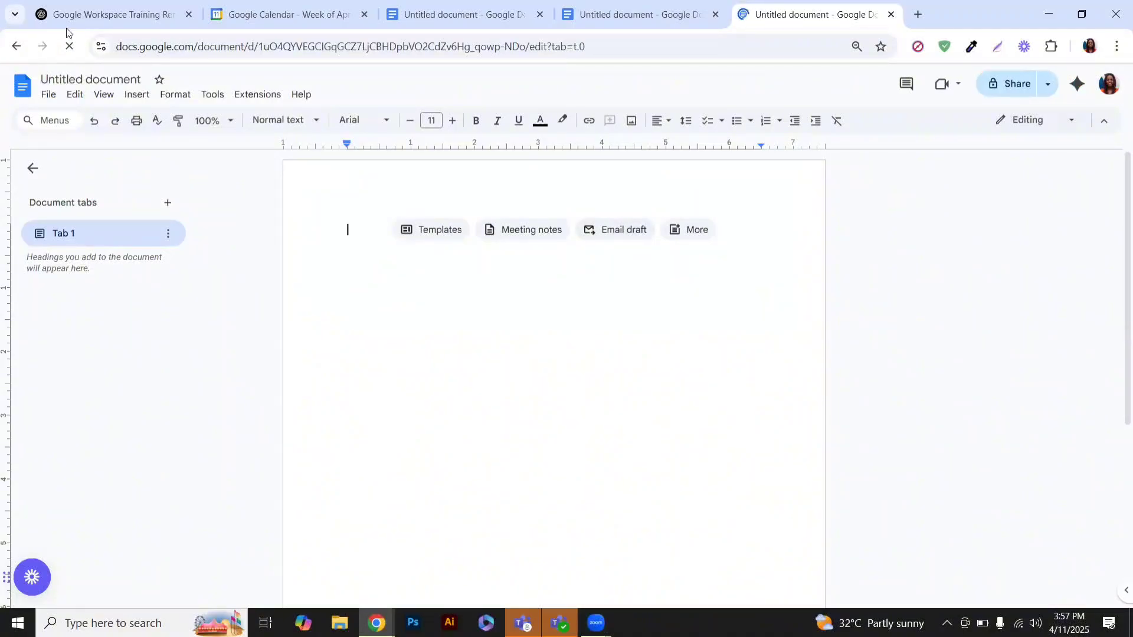
{"action": "left_click", "coordinate": [61, 79]}
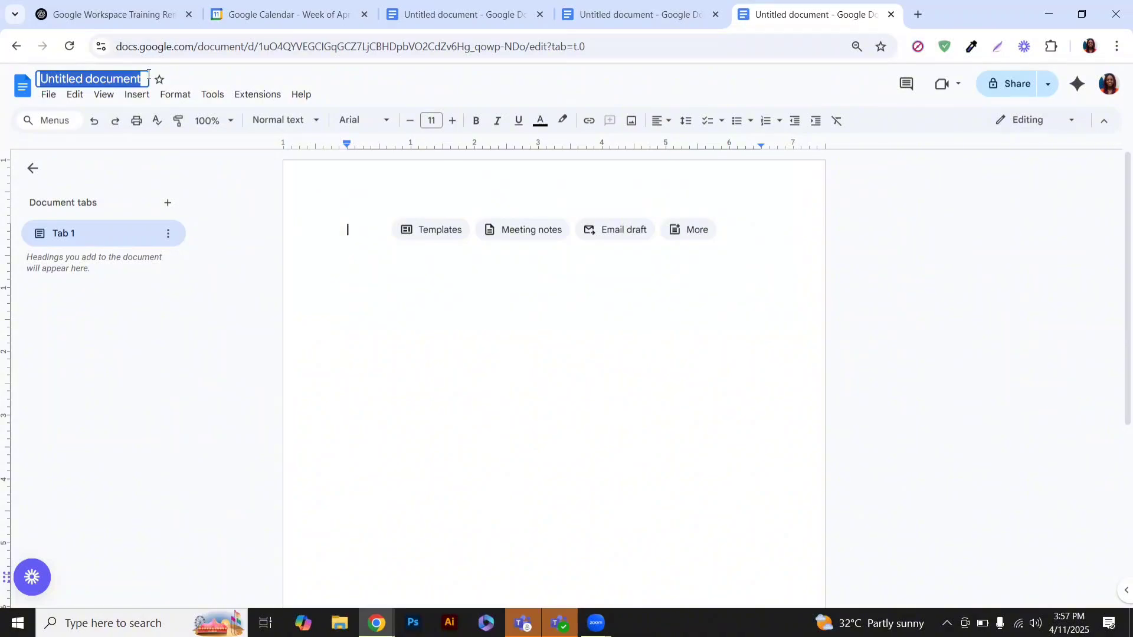
{"action": "type", "text": "M"}
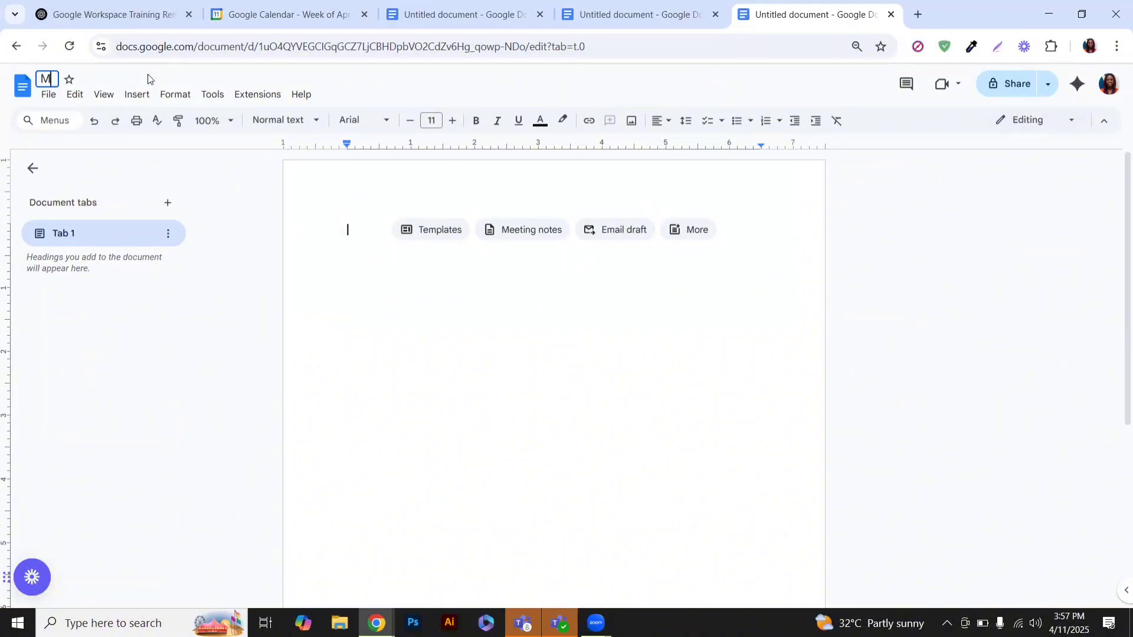
{"action": "type", "text": "ary's Lesson "}
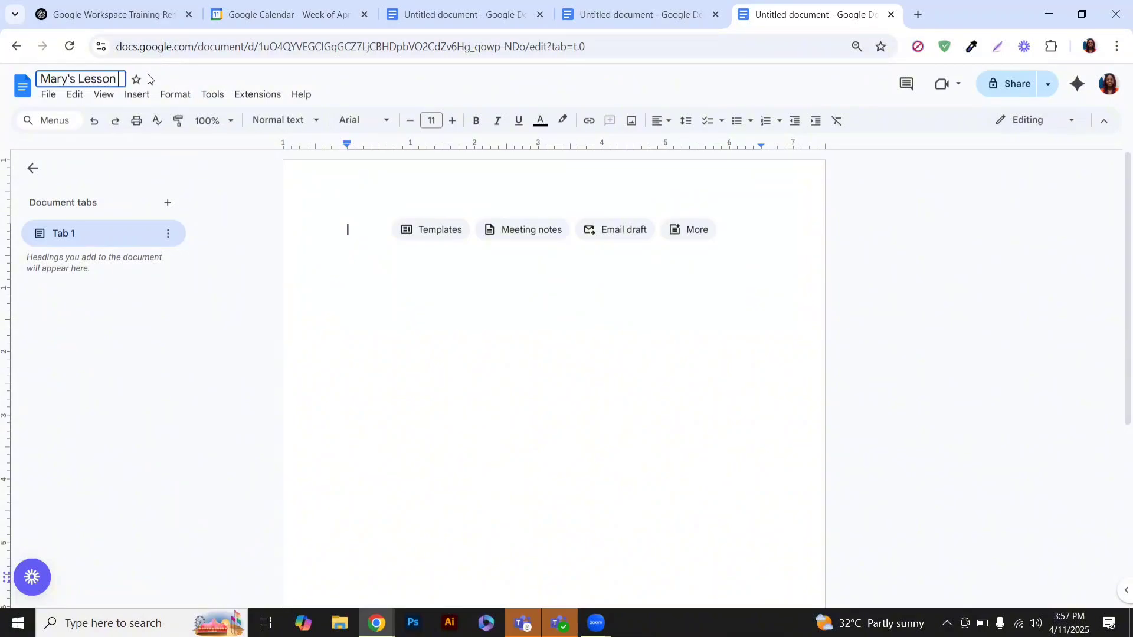
{"action": "type", "text": "Plan"}
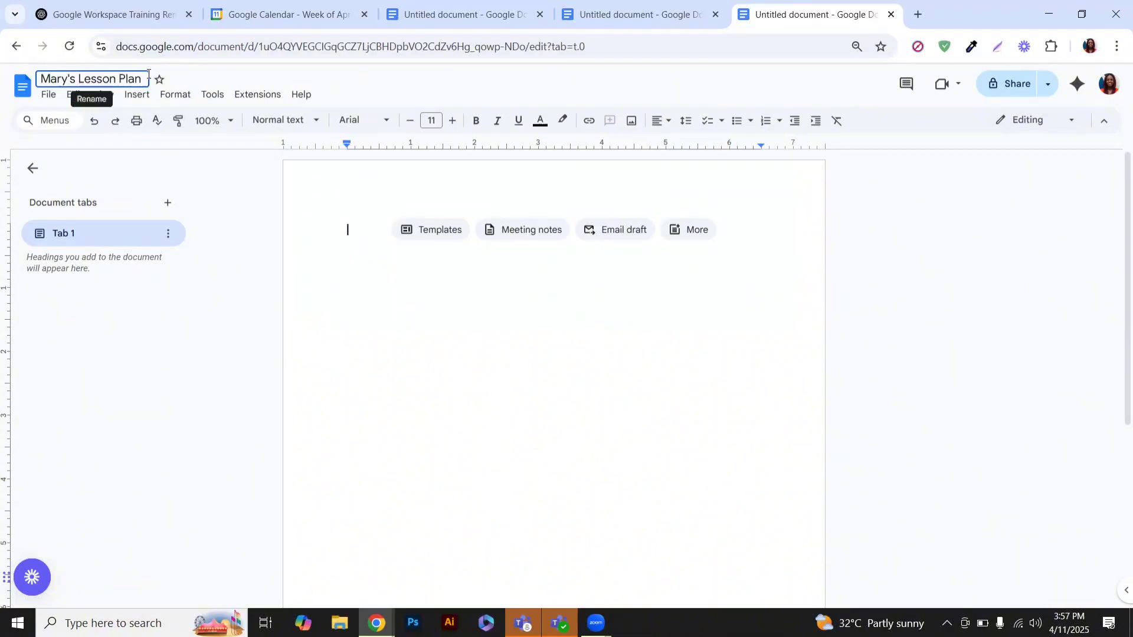
{"action": "key", "text": "Return"}
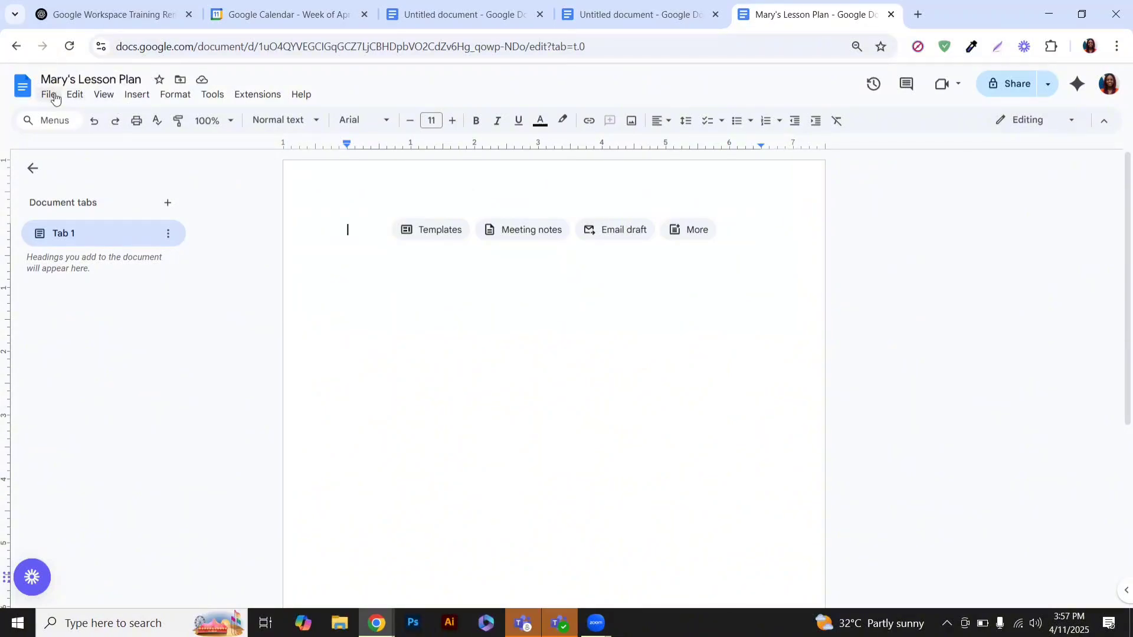
{"action": "left_click", "coordinate": [50, 95]}
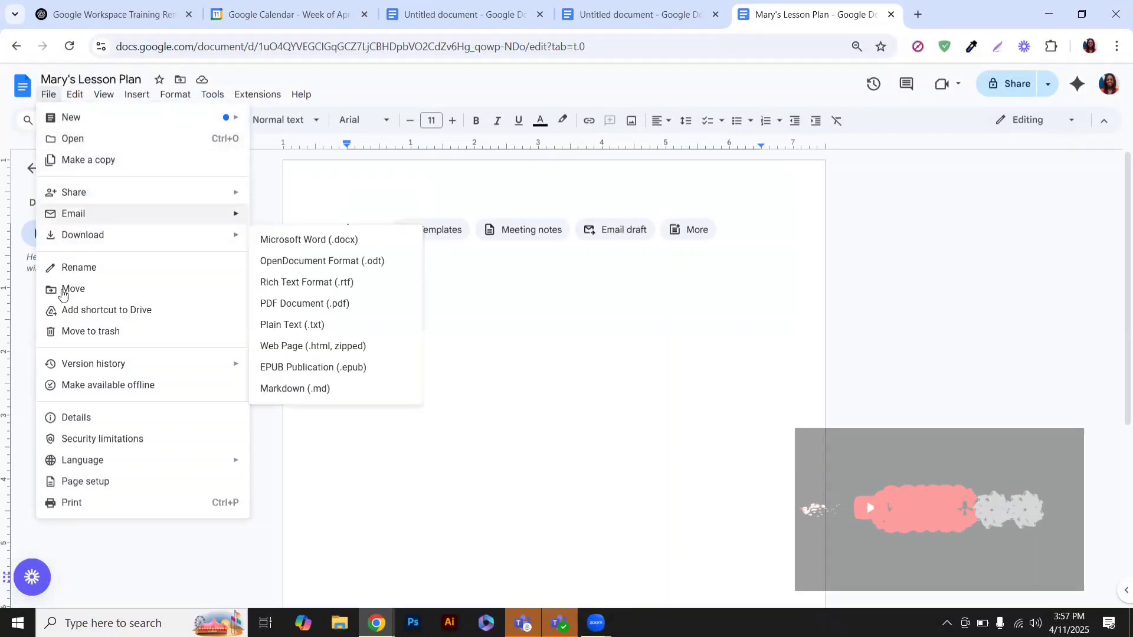
{"action": "mouse_move", "coordinate": [118, 236]}
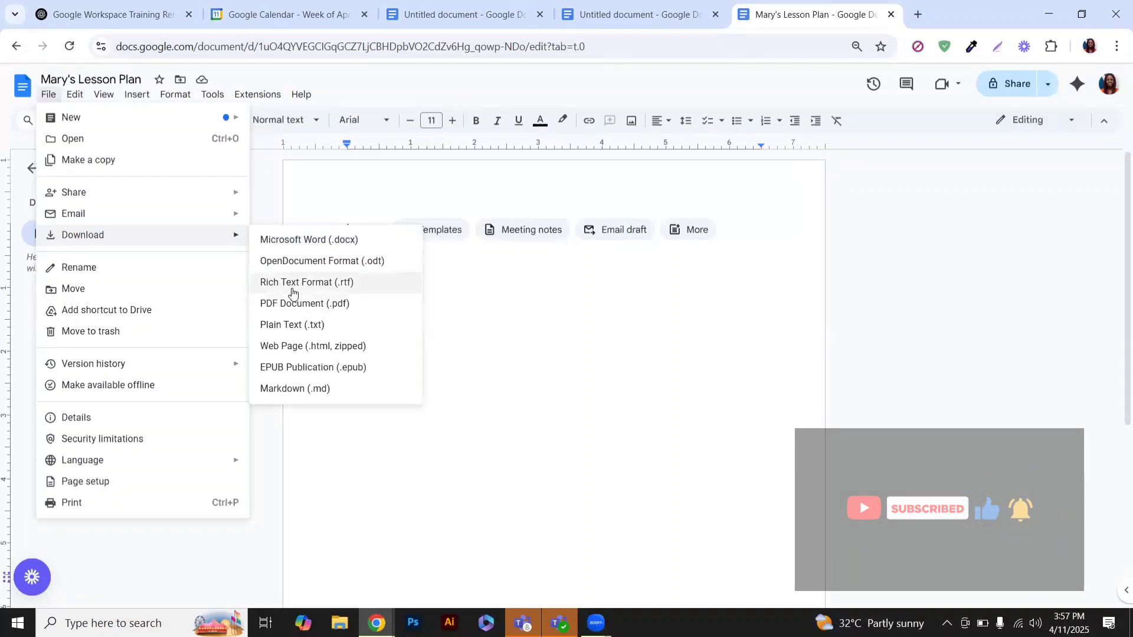
{"action": "left_click", "coordinate": [77, 95]}
{"action": "left_click", "coordinate": [76, 95]}
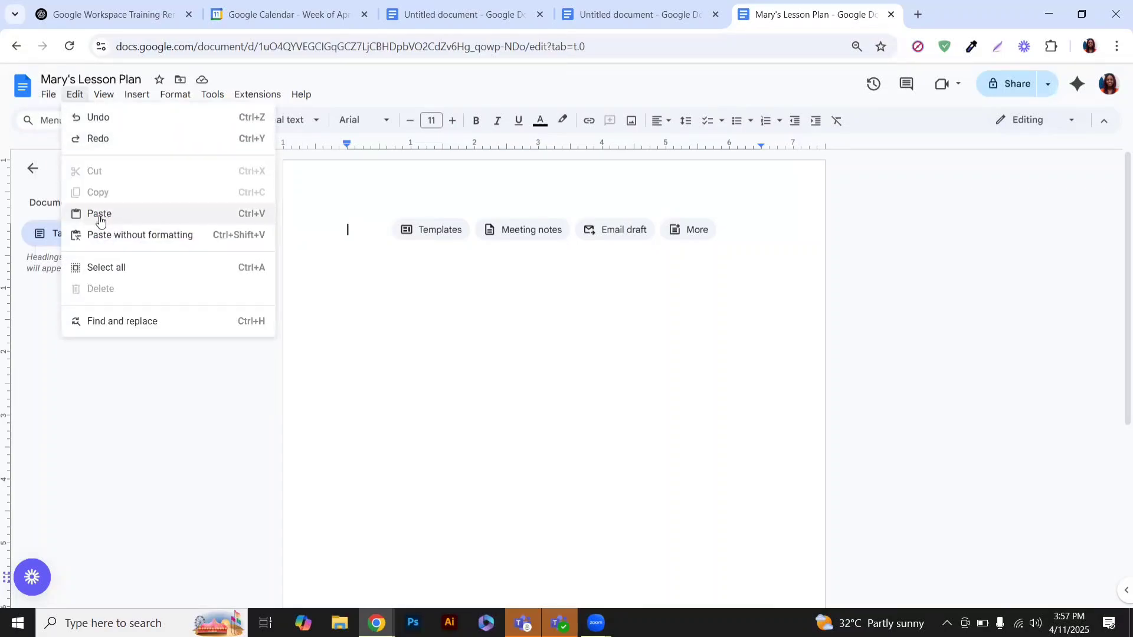
{"action": "mouse_move", "coordinate": [103, 99]}
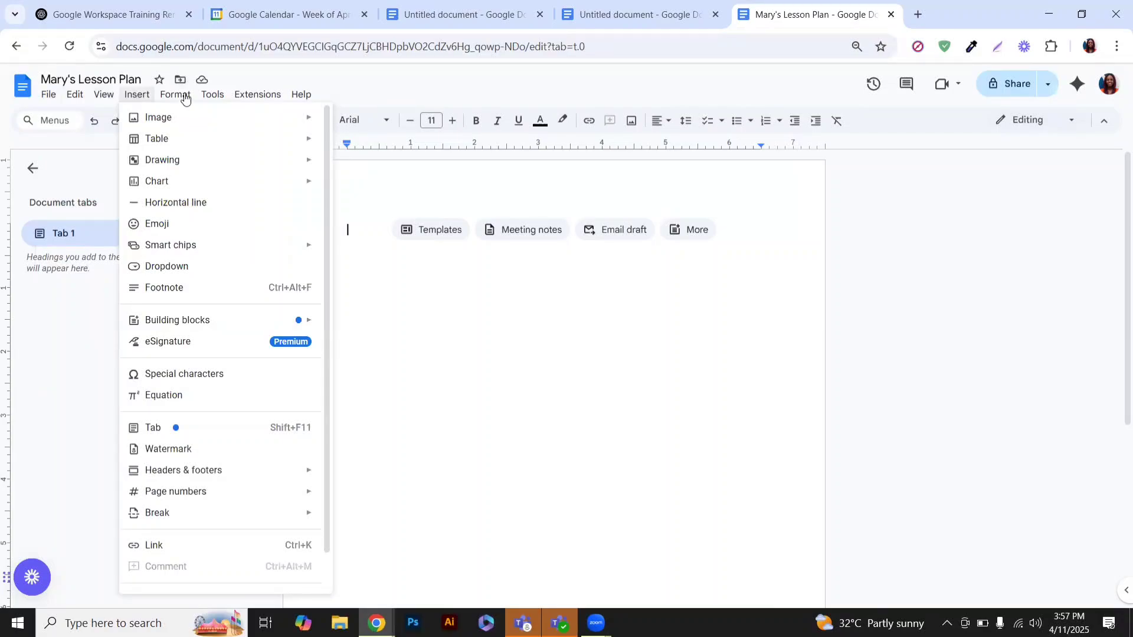
{"action": "mouse_move", "coordinate": [182, 97]}
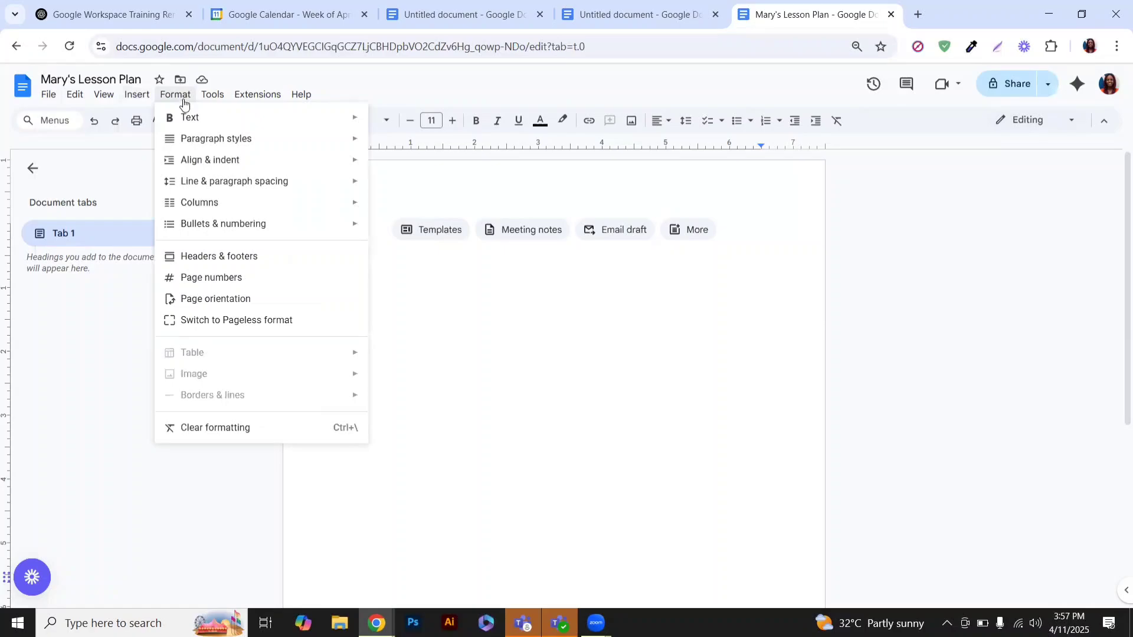
{"action": "mouse_move", "coordinate": [190, 118]}
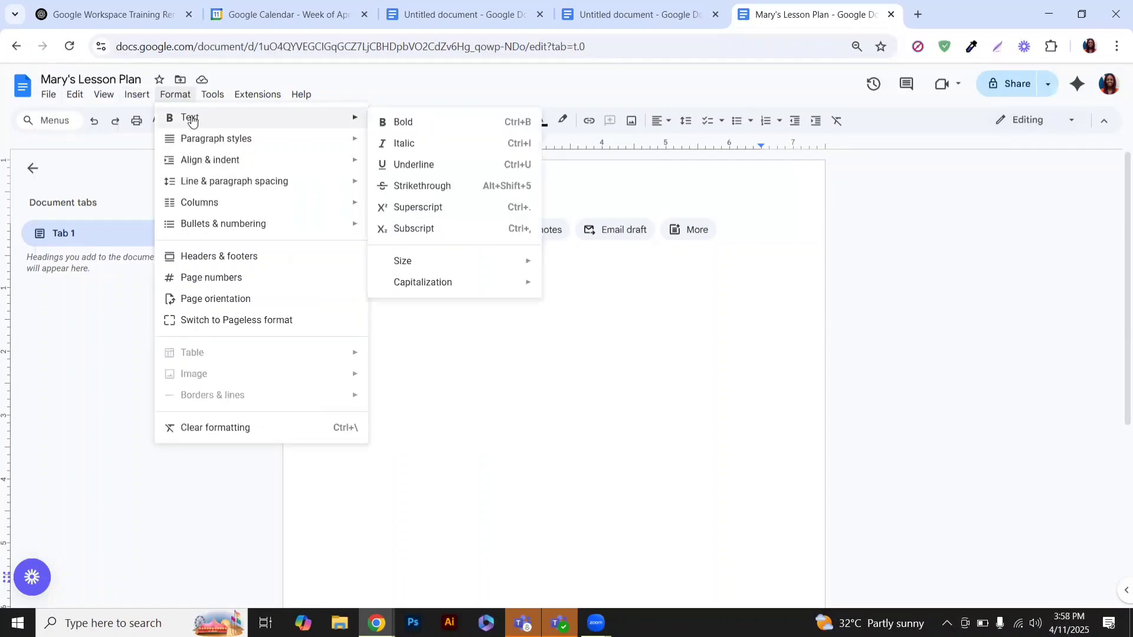
{"action": "mouse_move", "coordinate": [202, 163]}
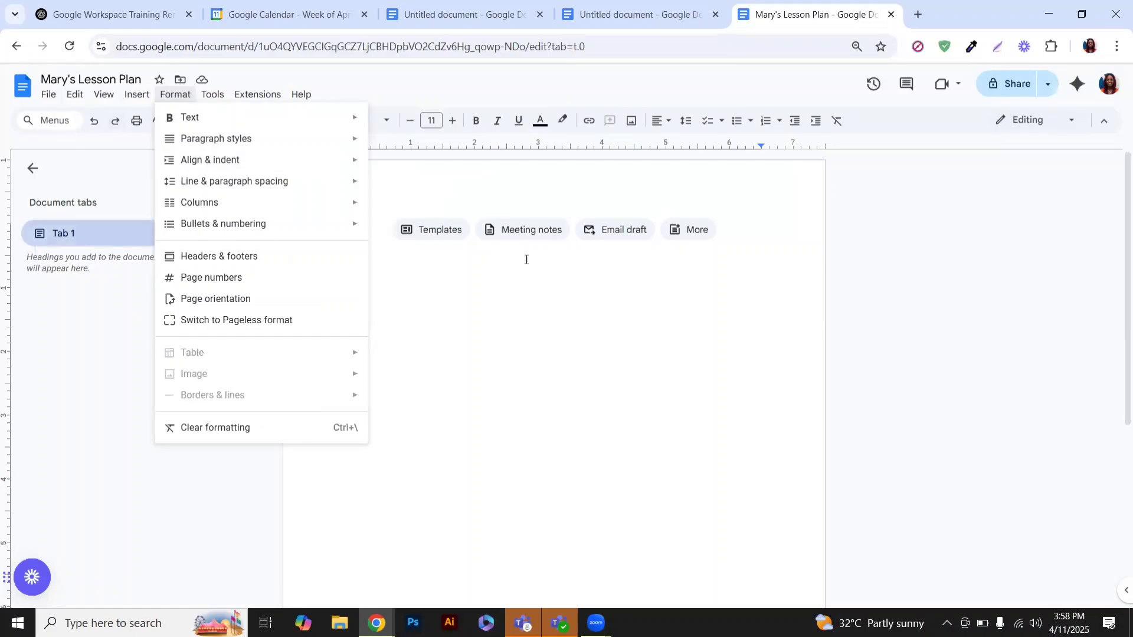
{"action": "left_click", "coordinate": [455, 279]}
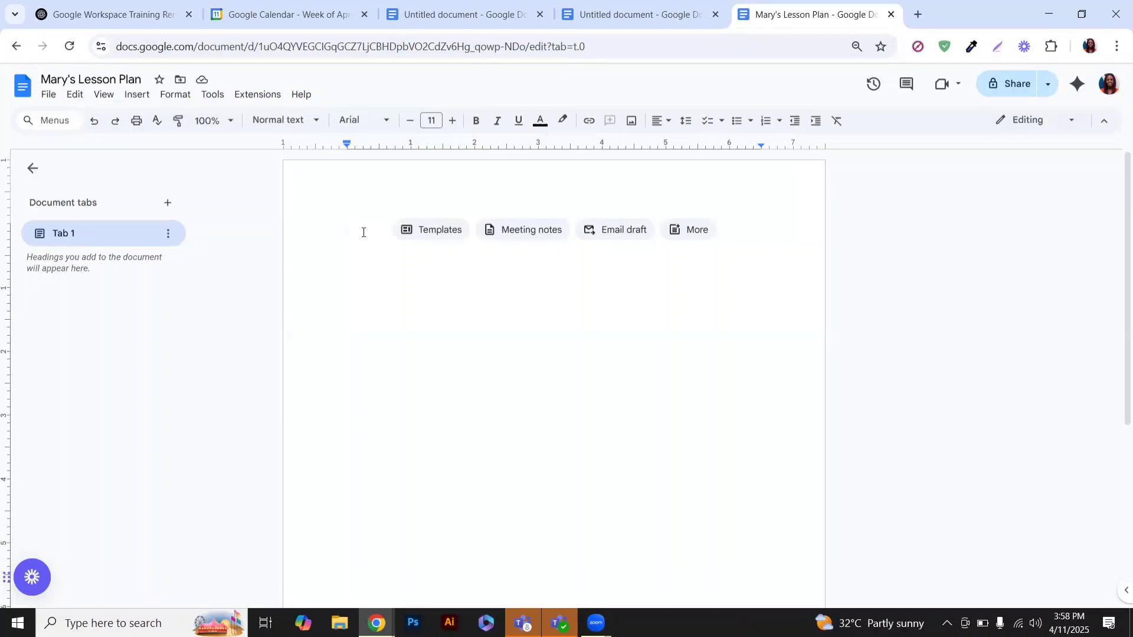
Enter the title "LESSON PLAN" on the first line and center it.
{"action": "type", "text": "4"}
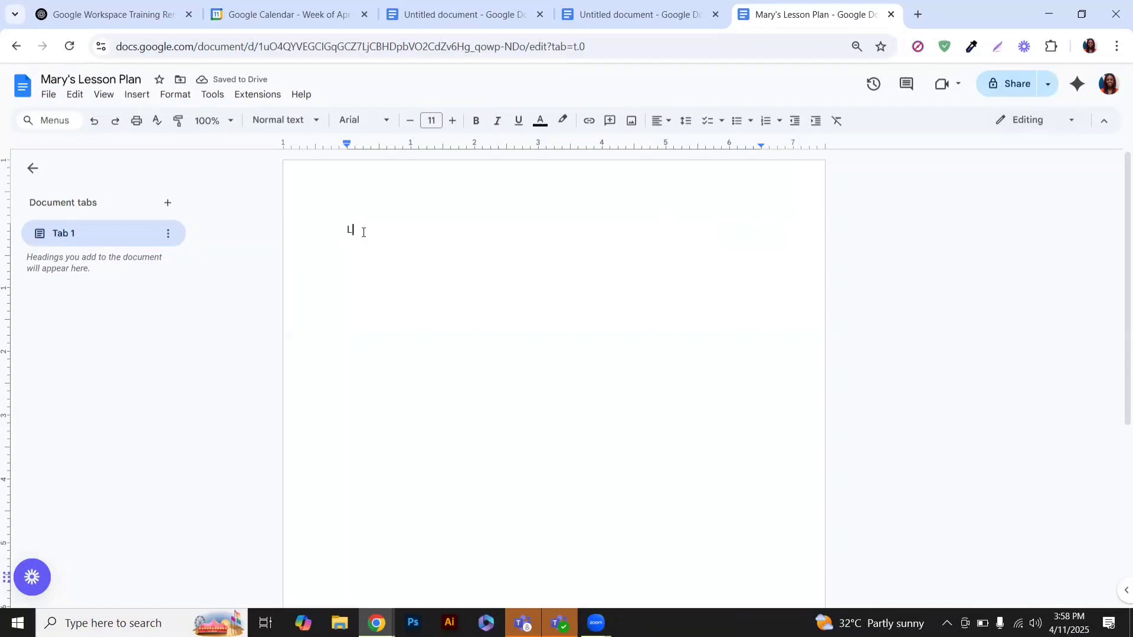
{"action": "type", "text": "ESSON PLAN"}
{"action": "left_click_drag", "start_coordinate": [417, 230], "coordinate": [345, 230]}
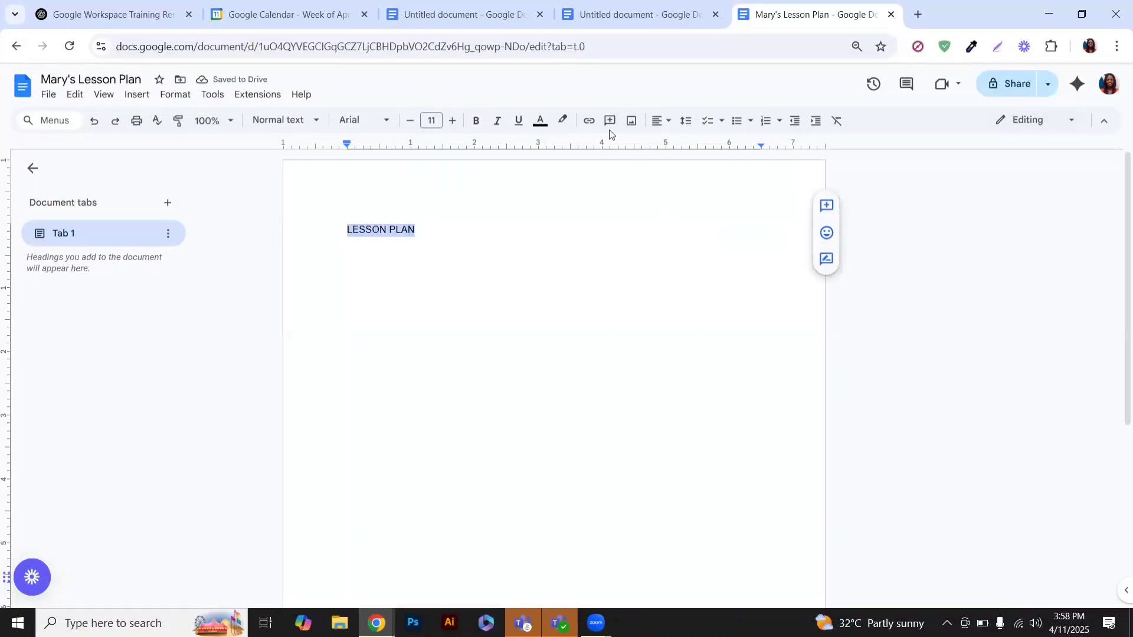
{"action": "left_click", "coordinate": [668, 123]}
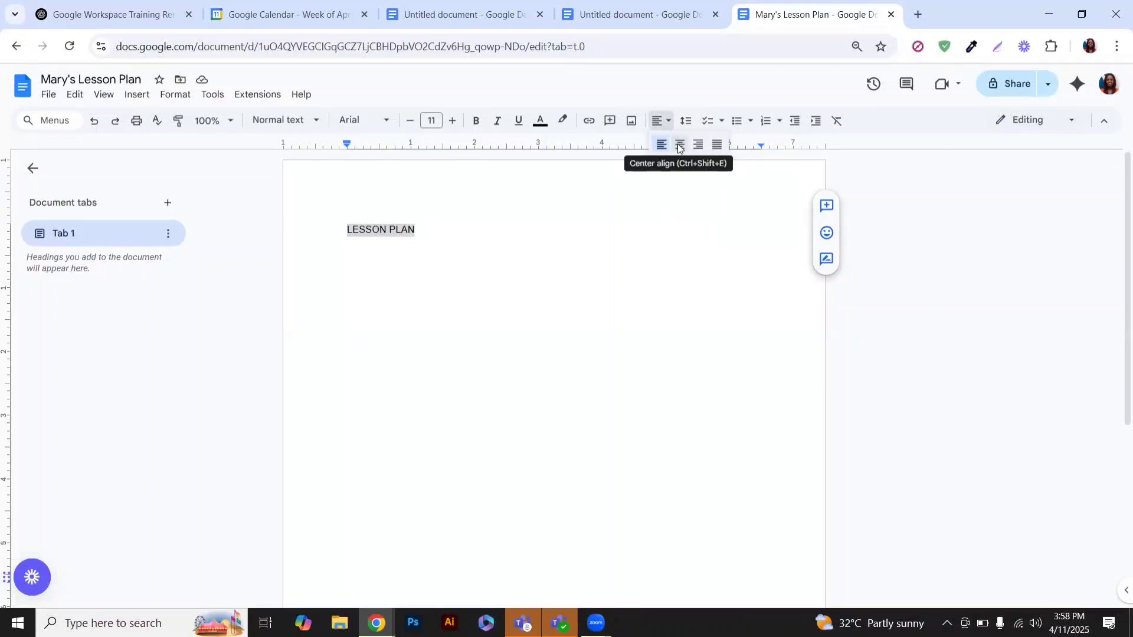
{"action": "left_click", "coordinate": [681, 147]}
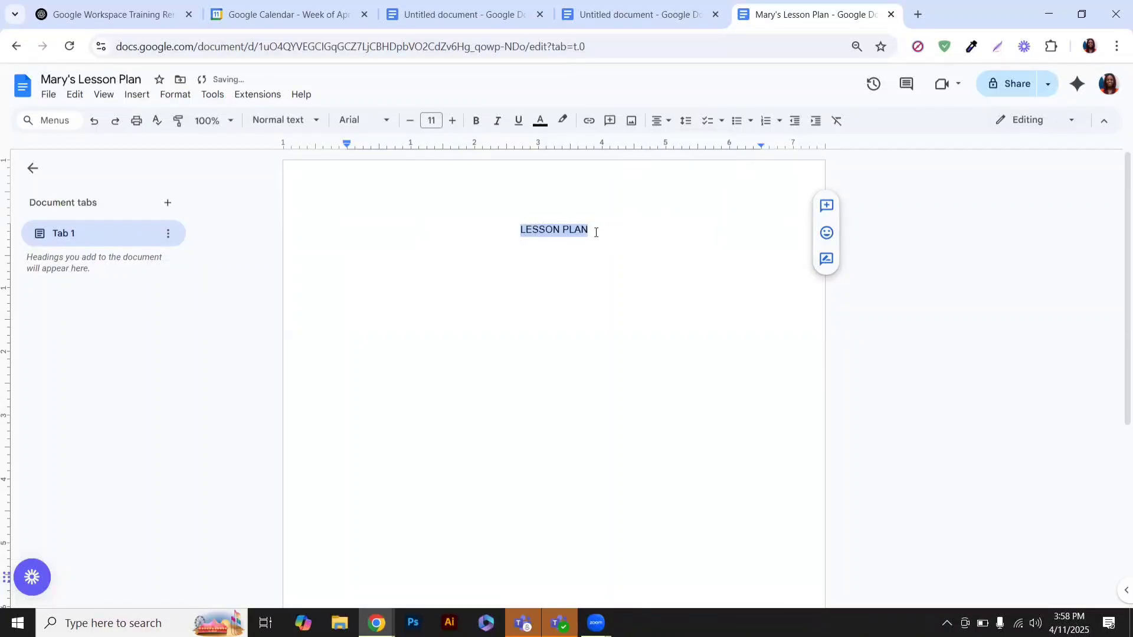
{"action": "left_click", "coordinate": [596, 232]}
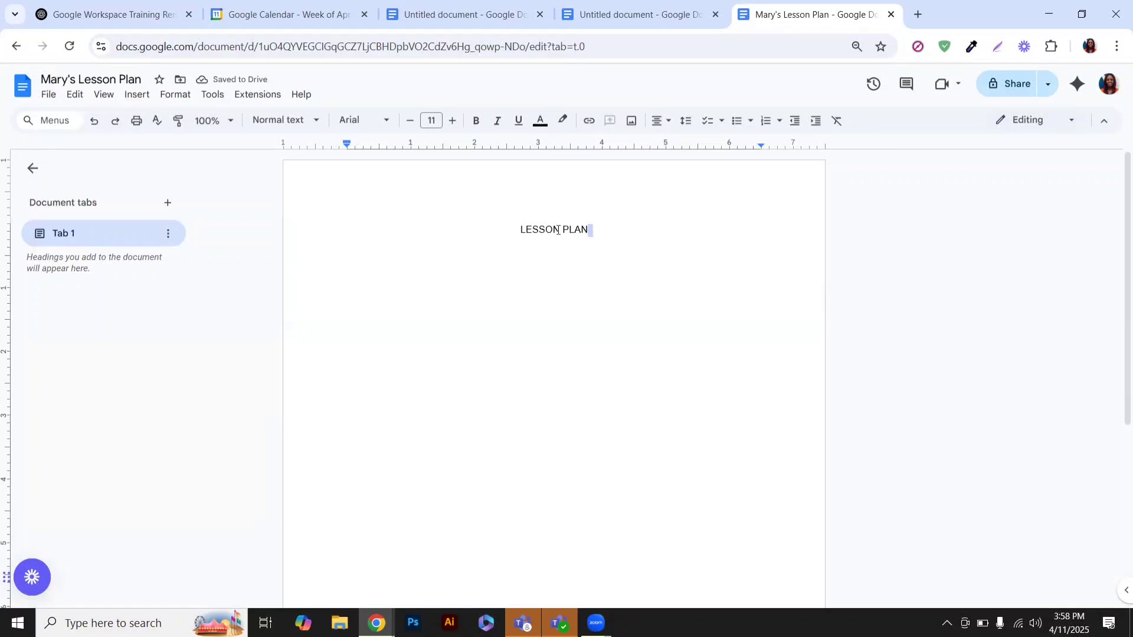
Make the "LESSON PLAN" title bold and set its font size to 18.
{"action": "left_click_drag", "start_coordinate": [590, 231], "coordinate": [521, 230]}
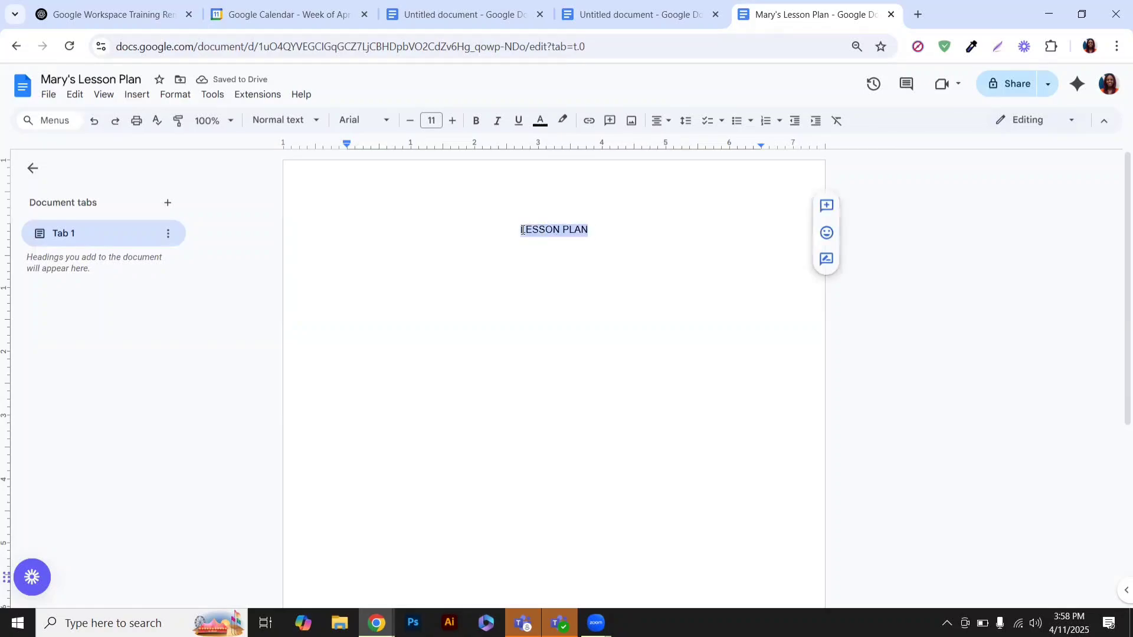
{"action": "left_click", "coordinate": [476, 121]}
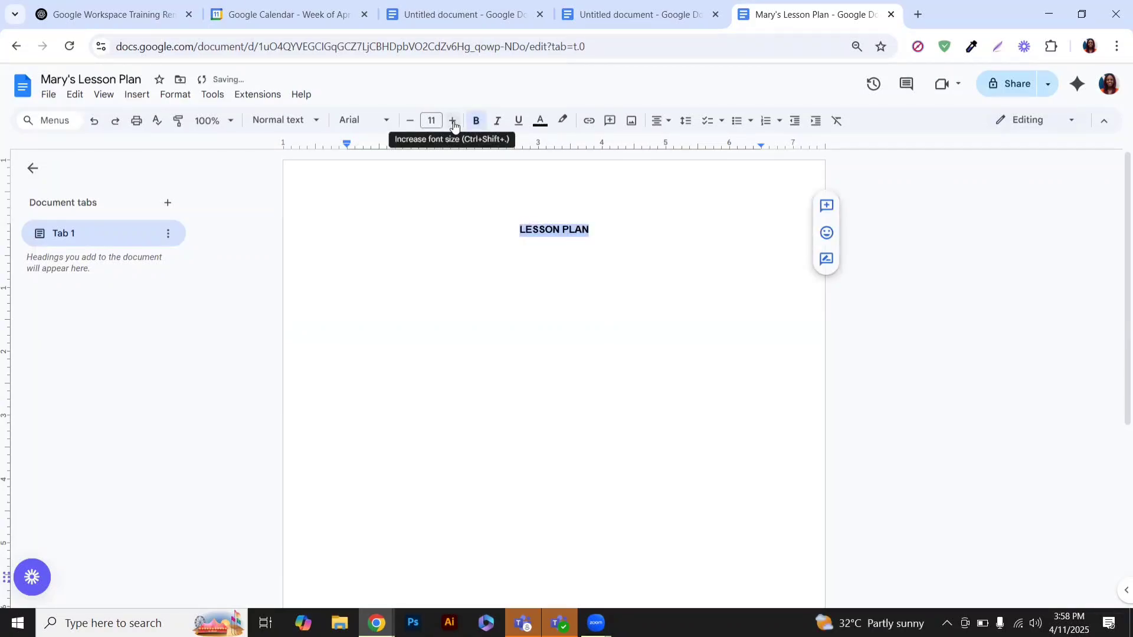
{"action": "left_click", "coordinate": [453, 121]}
{"action": "left_click", "coordinate": [453, 122]}
{"action": "left_click", "coordinate": [453, 121]}
{"action": "left_click", "coordinate": [453, 121]}
{"action": "left_click", "coordinate": [454, 122]}
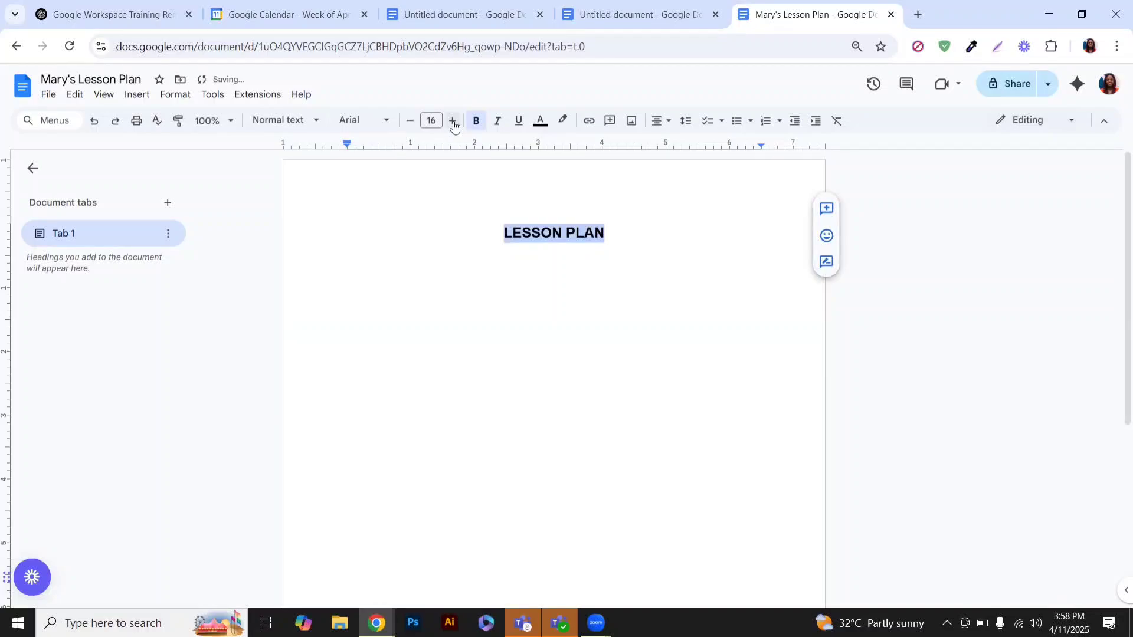
{"action": "left_click", "coordinate": [453, 121]}
{"action": "left_click", "coordinate": [453, 122]}
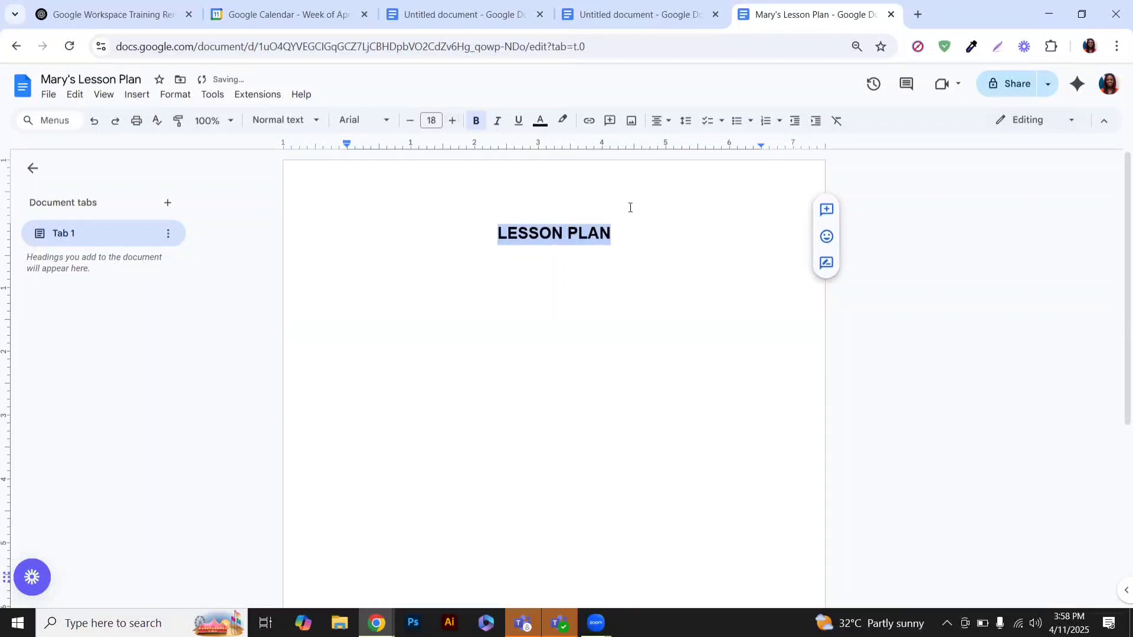
{"action": "left_click", "coordinate": [642, 223]}
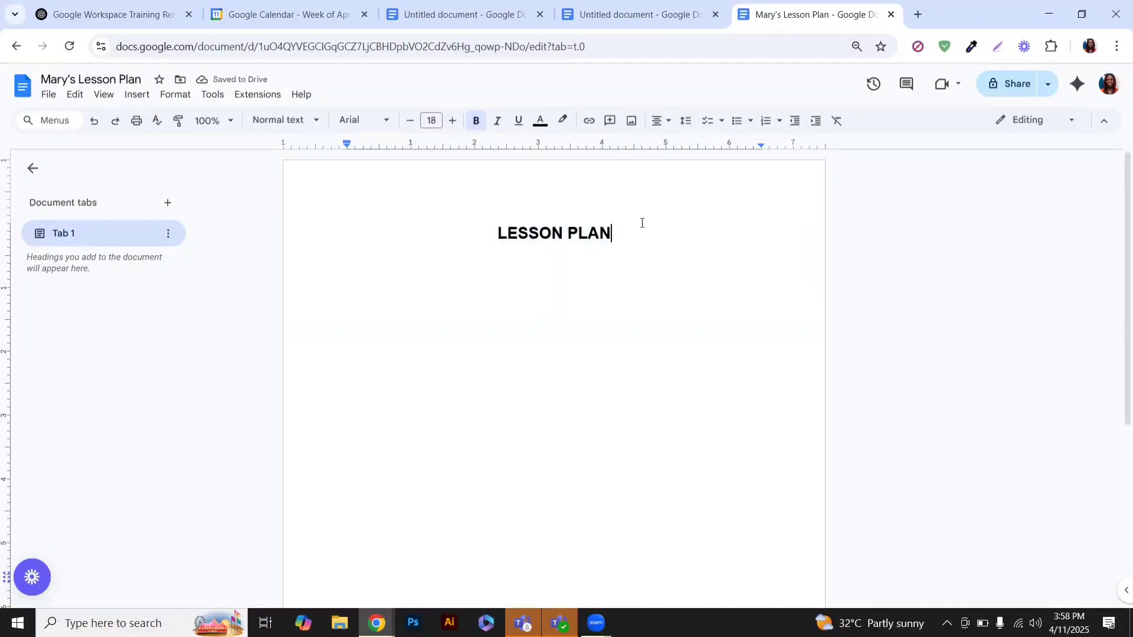
Add the left-aligned line "Subject: English Language" beneath the title.
{"action": "key", "text": "Return"}
{"action": "type", "text": "sUBJECT"}
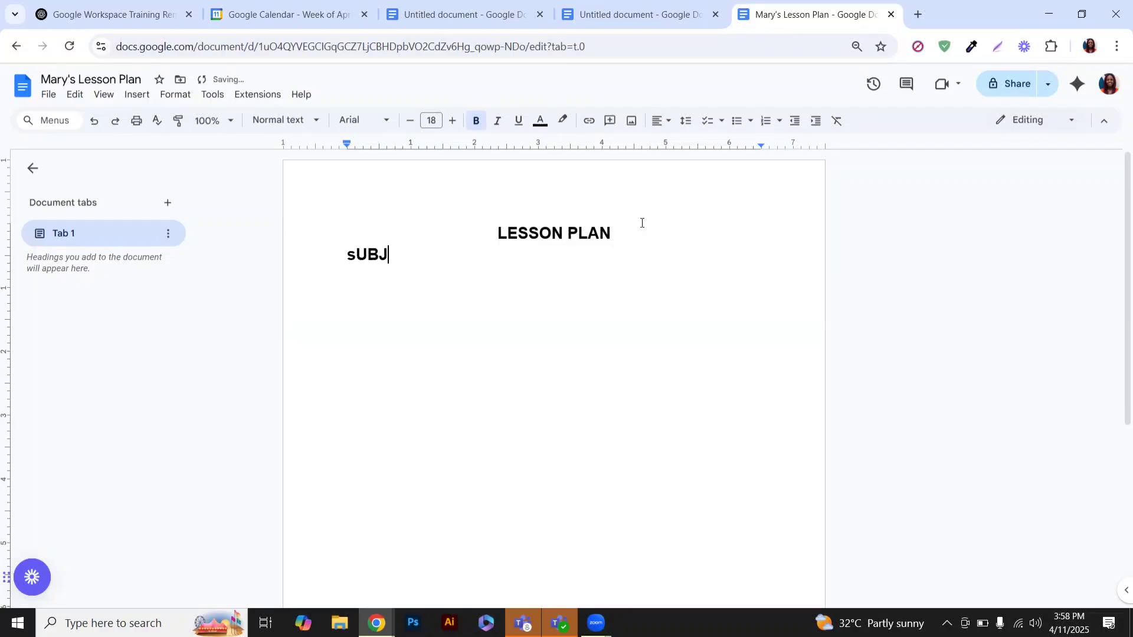
{"action": "key", "text": "BackSpace"}
{"action": "key", "text": "BackSpace"}
{"action": "key", "text": "BackSpace"}
{"action": "key", "text": "BackSpace"}
{"action": "key", "text": "BackSpace"}
{"action": "key", "text": "BackSpace"}
{"action": "key", "text": "BackSpace"}
{"action": "type", "text": "Subject: Eng"}
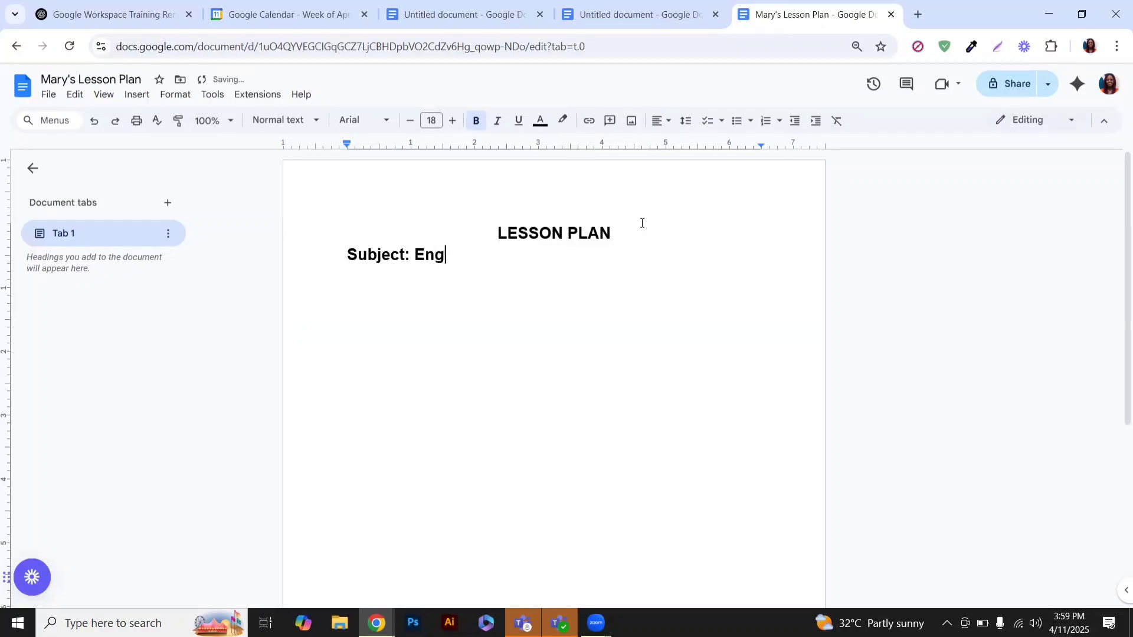
{"action": "type", "text": "lish Language"}
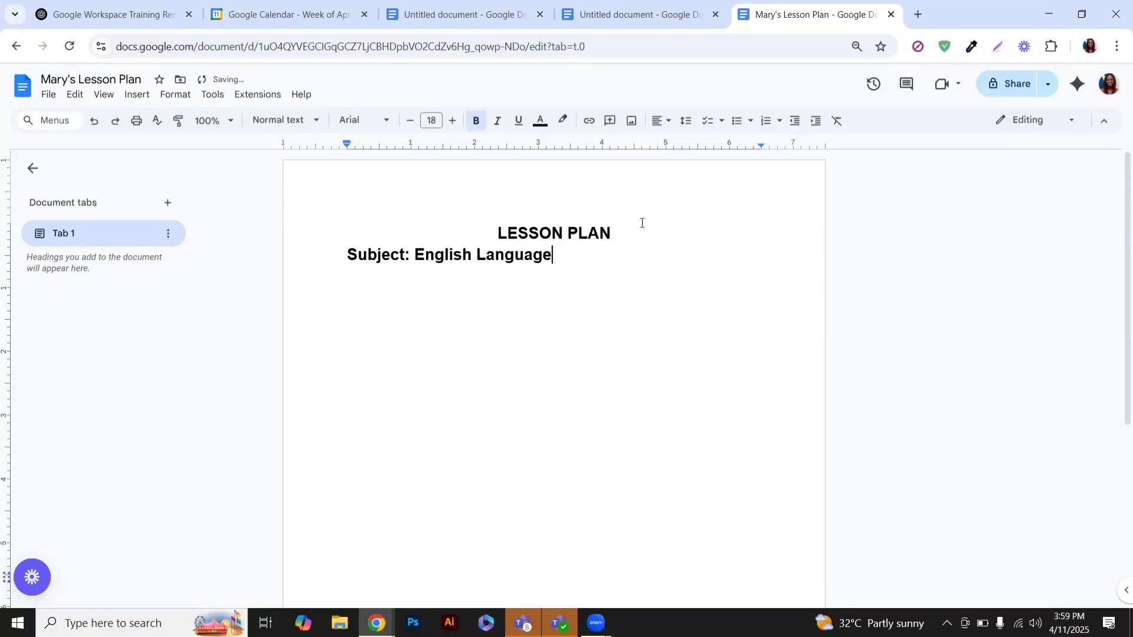
Add the lines "Class: Primary 5" and "Date: 10th April, 2025" below the subject line.
{"action": "key", "text": "Return"}
{"action": "type", "text": "Class: Primary "}
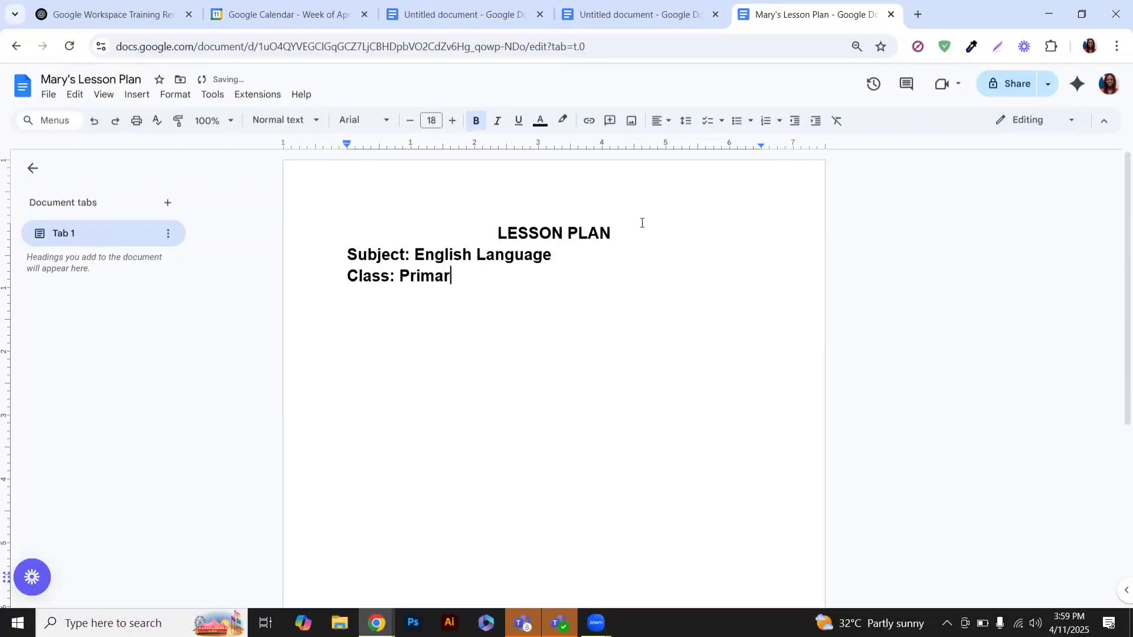
{"action": "type", "text": "5"}
{"action": "key", "text": "Return"}
{"action": "type", "text": "Date: 10th "}
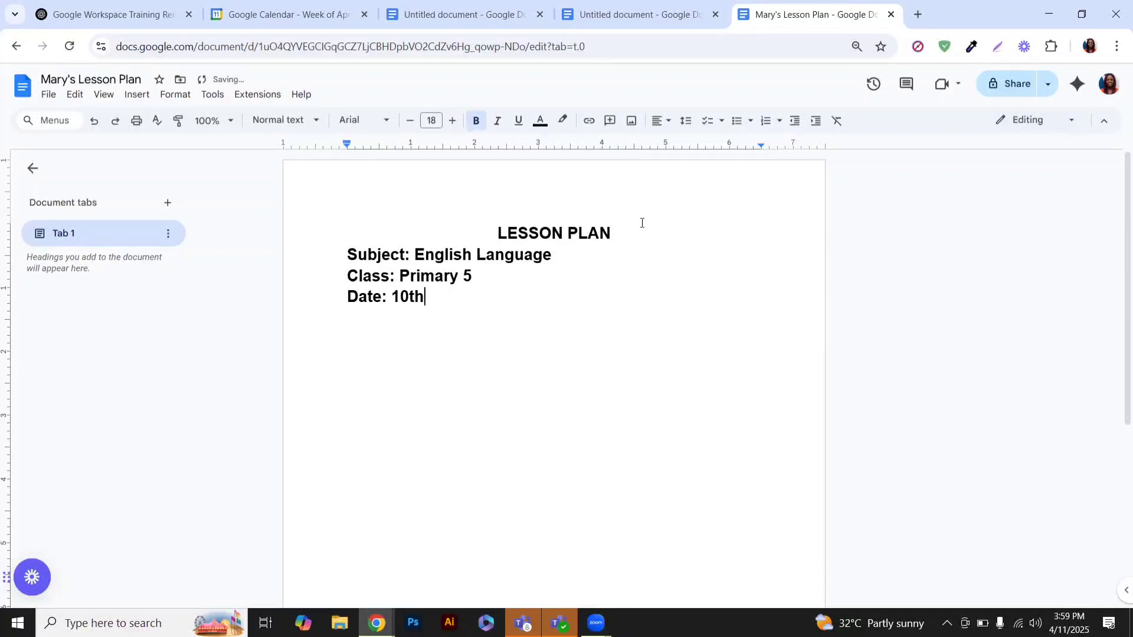
{"action": "type", "text": "April, 2025"}
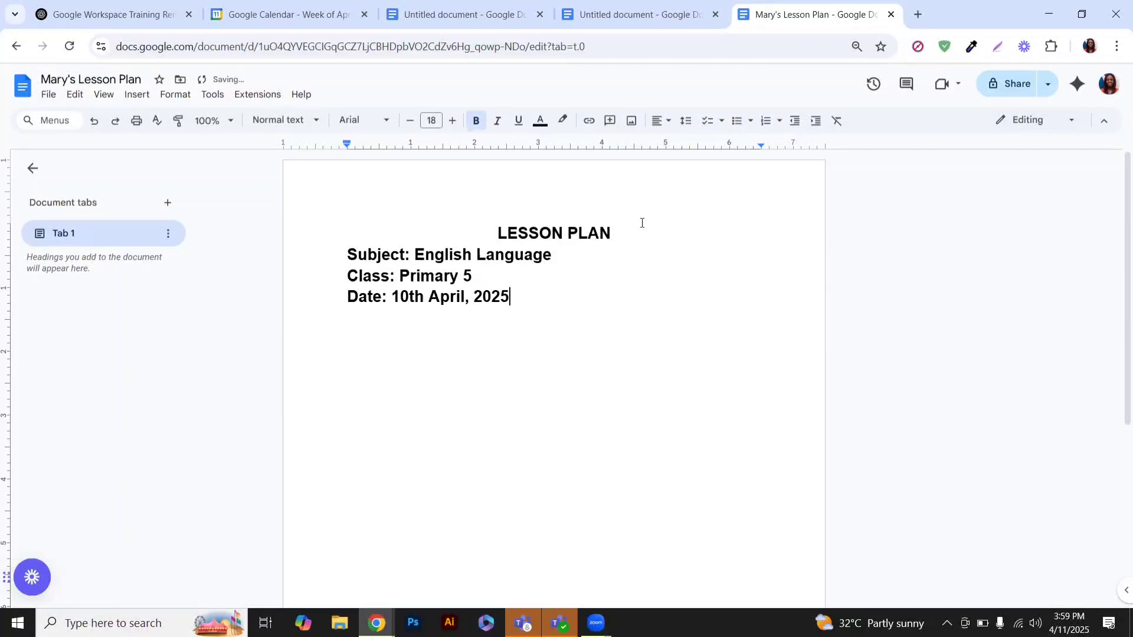
Add the line "Time Duration: 9:00am - 9:40am" below the date line.
{"action": "key", "text": "Return"}
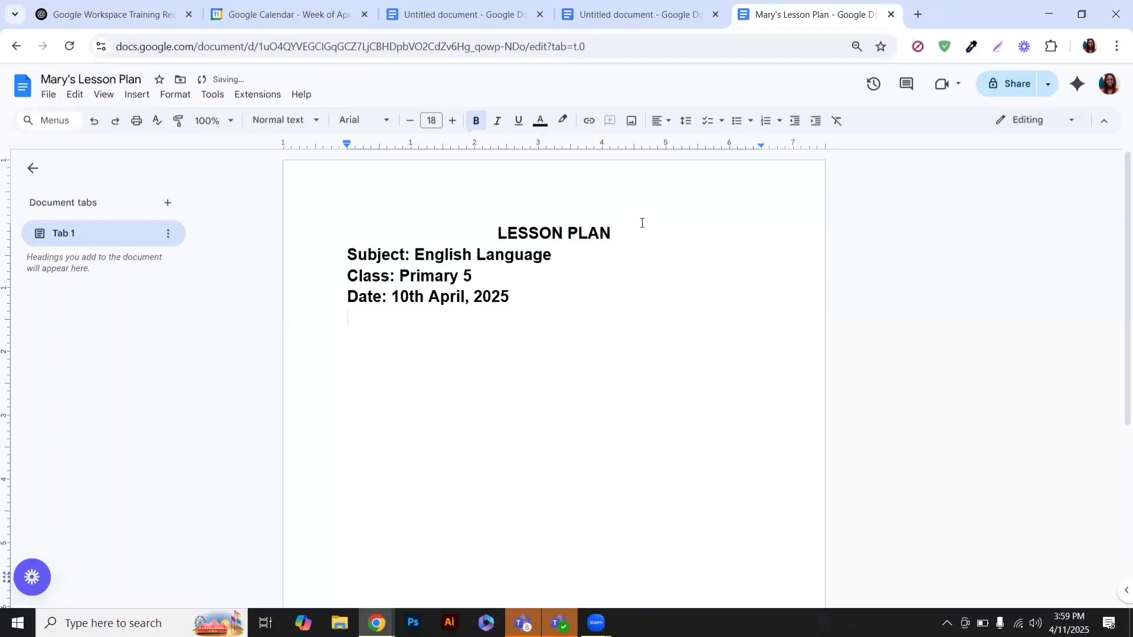
{"action": "type", "text": "Y"}
{"action": "key", "text": "BackSpace"}
{"action": "type", "text": "Time "}
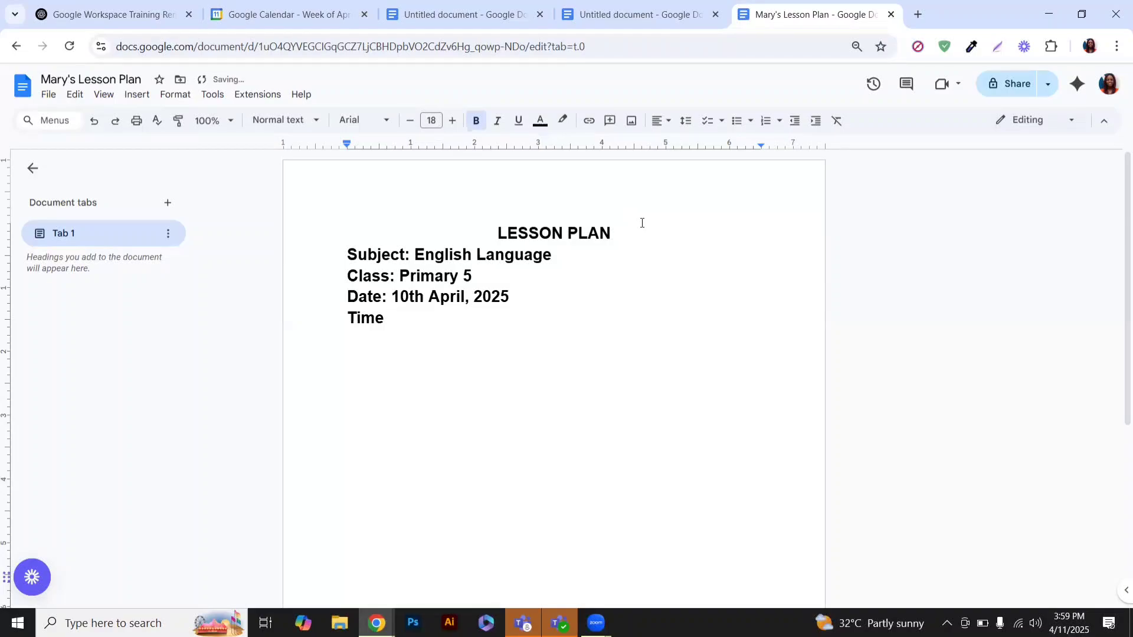
{"action": "type", "text": "Du"}
{"action": "type", "text": "ion"}
{"action": "key", "text": "Left"}
{"action": "key", "text": "Left"}
{"action": "key", "text": "Left"}
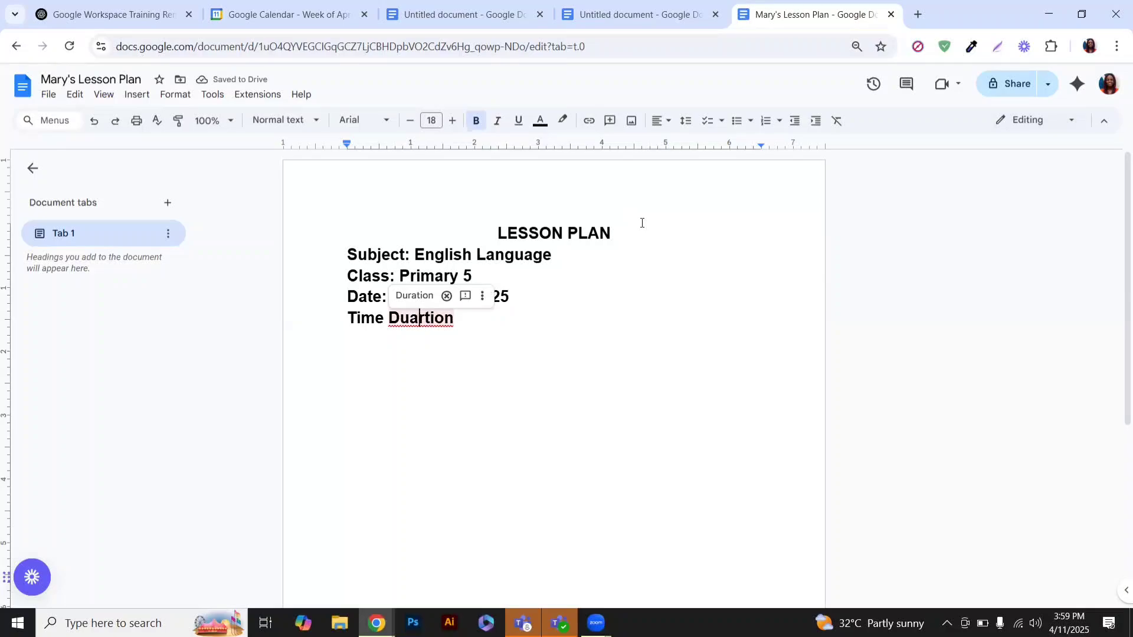
{"action": "left_click", "coordinate": [413, 296]}
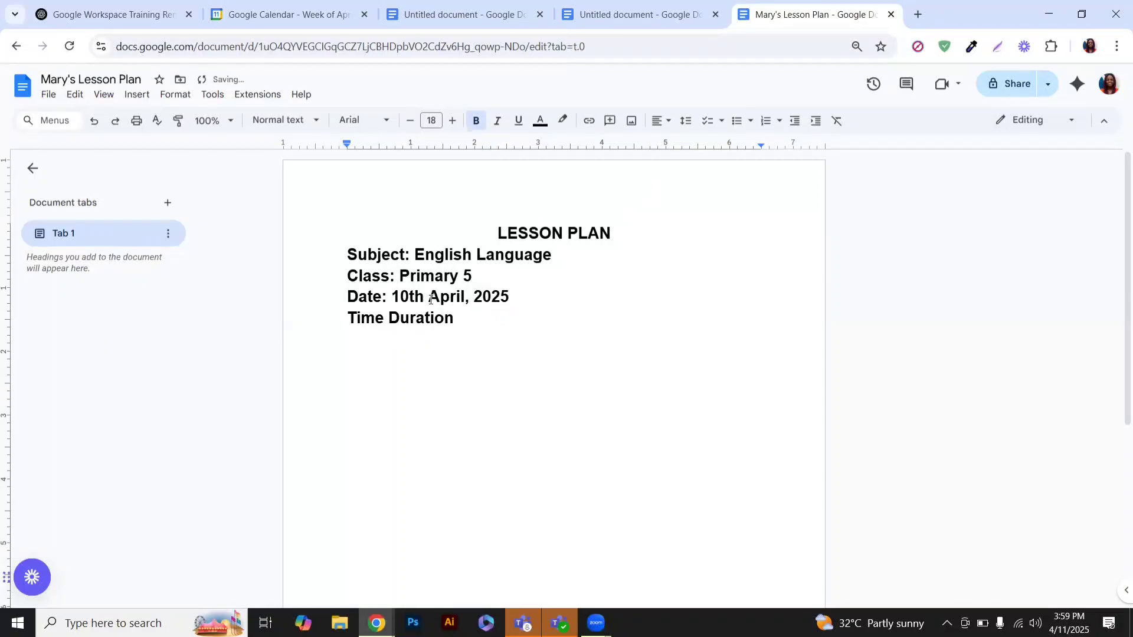
{"action": "type", "text": ": 9:00am - 9"}
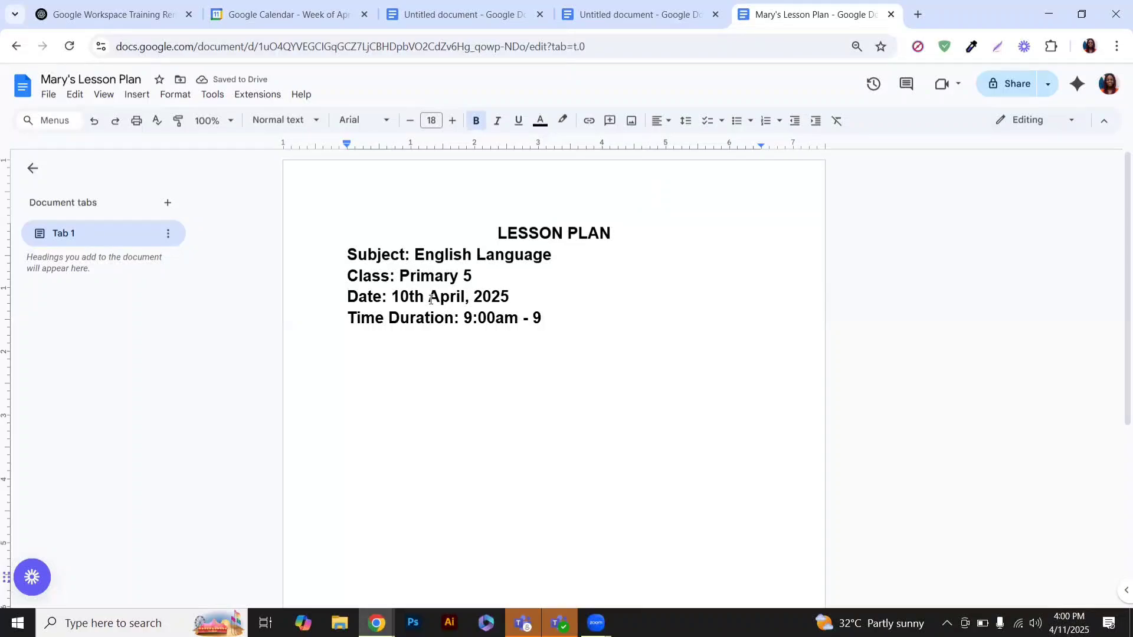
{"action": "type", "text": ":40am "}
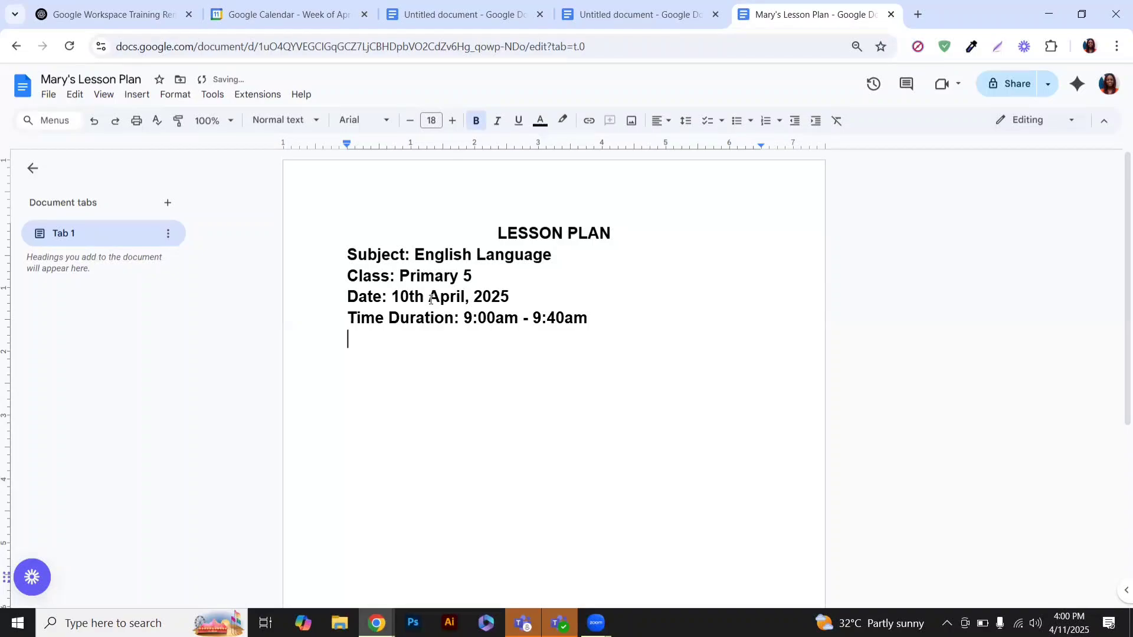
Add the line "Topic: Parts of Speech - Nouns" below the time duration.
{"action": "type", "text": "Topic: Parts"}
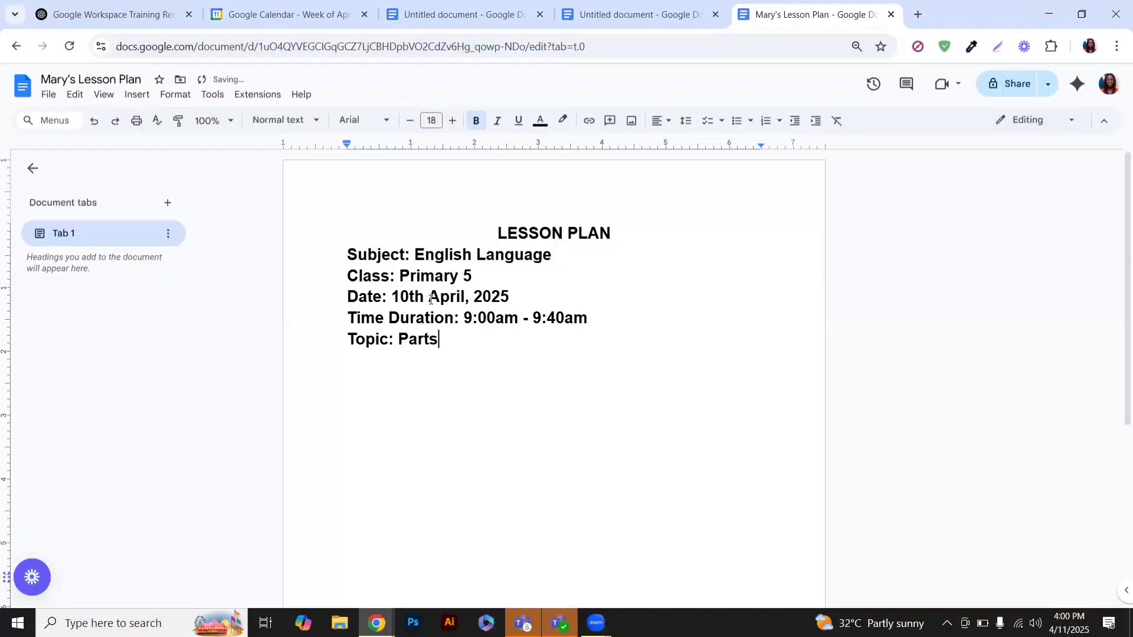
{"action": "type", "text": " of Speech "}
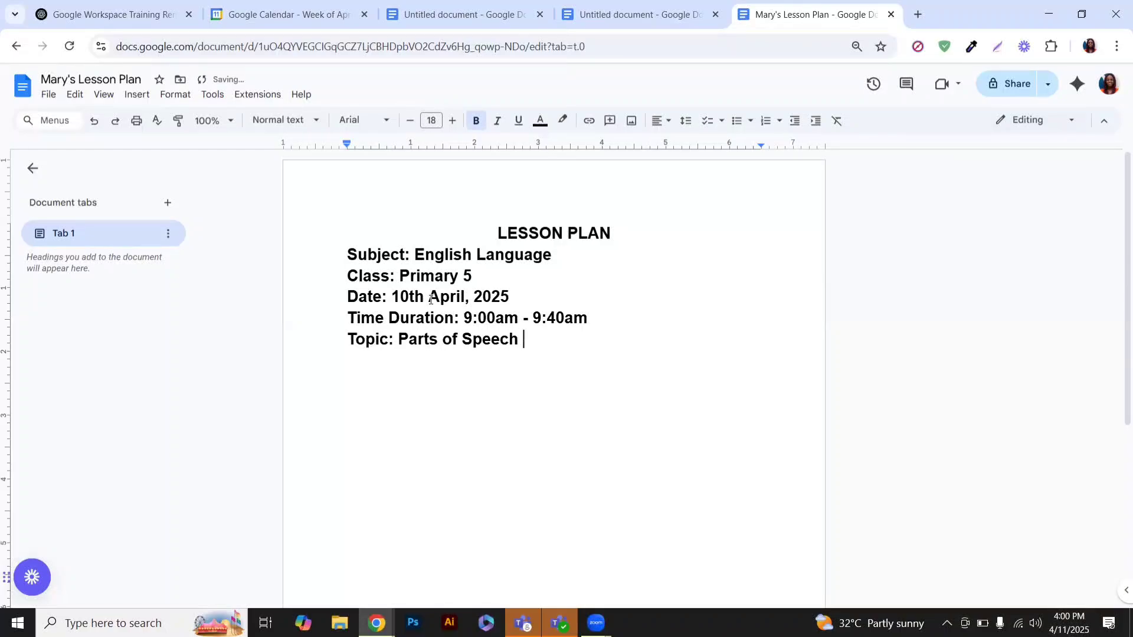
{"action": "type", "text": "- Nouns"}
{"action": "key", "text": "Return"}
Add the line "Sub-topic: Types of Nouns" below the topic, correcting the spelling of its label.
{"action": "type", "text": "Sub"}
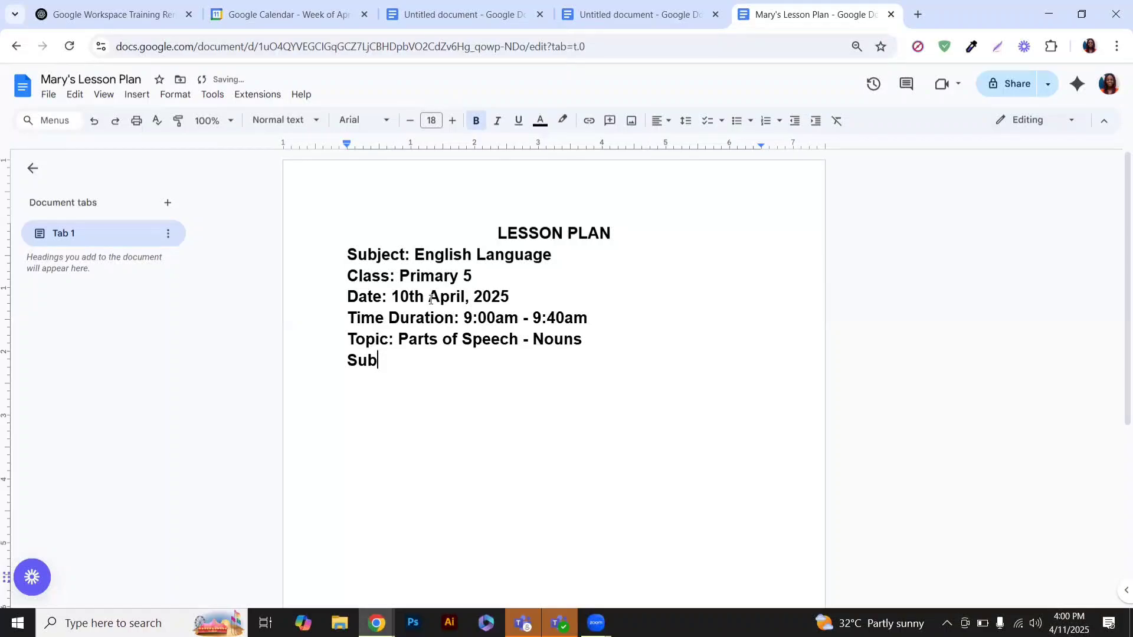
{"action": "type", "text": "-toopic: Typ"}
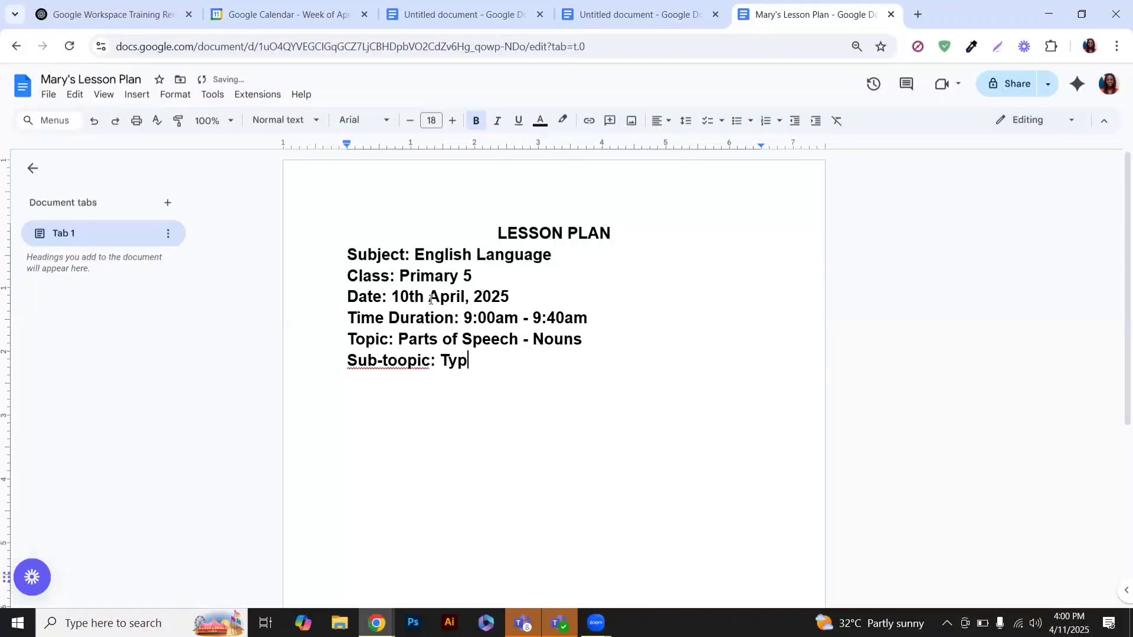
{"action": "type", "text": "es of Nouns"}
{"action": "key", "text": "Return"}
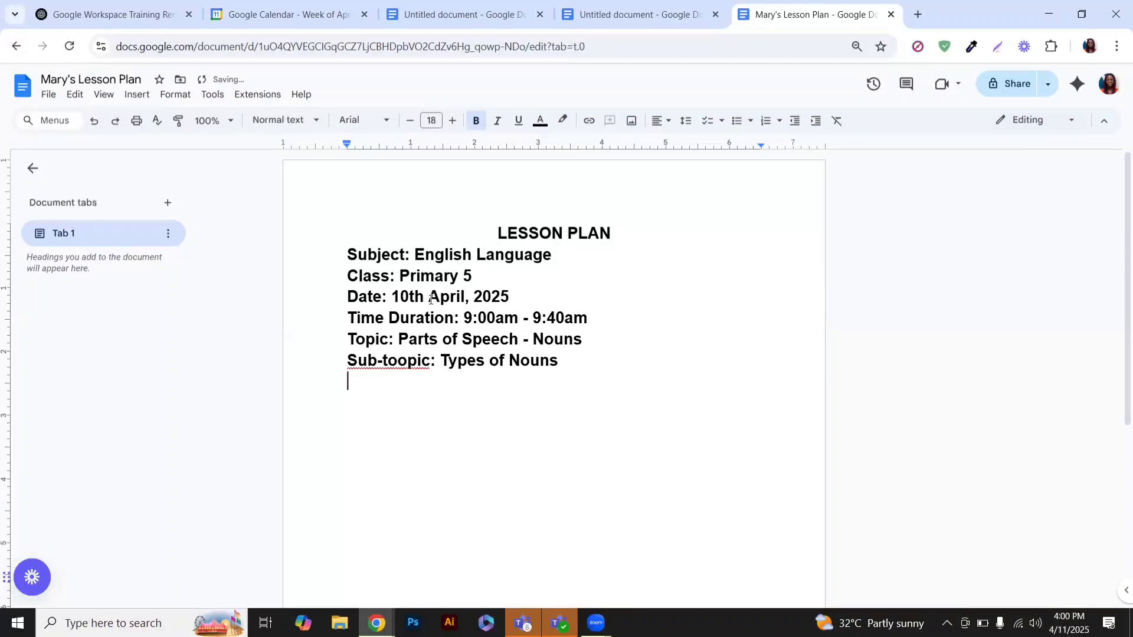
{"action": "left_click", "coordinate": [408, 362]}
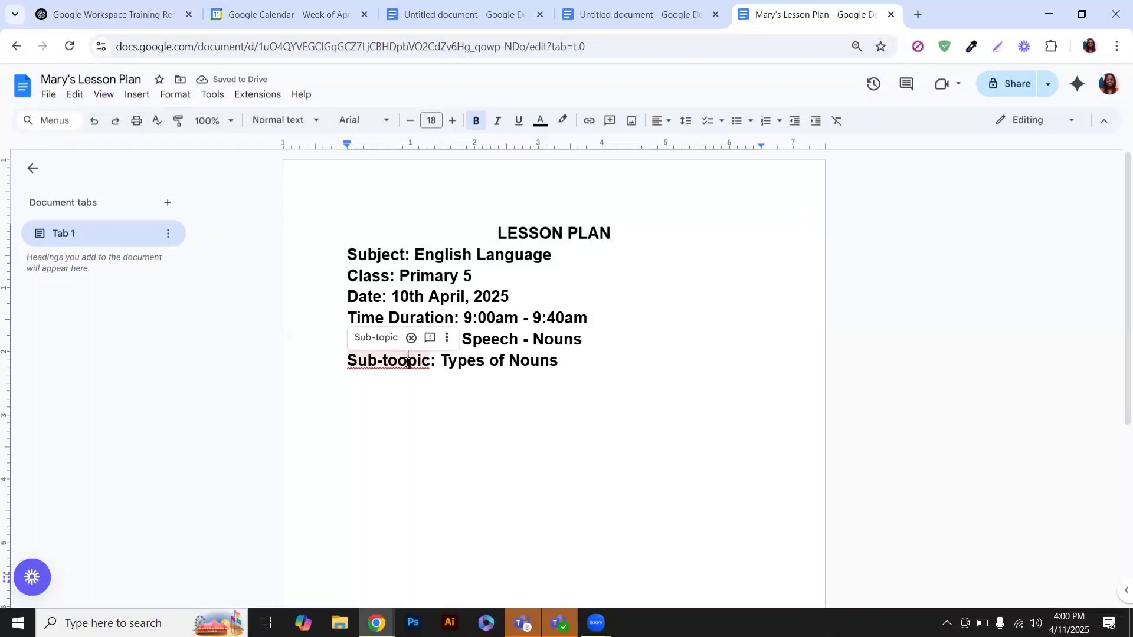
{"action": "left_click", "coordinate": [377, 338]}
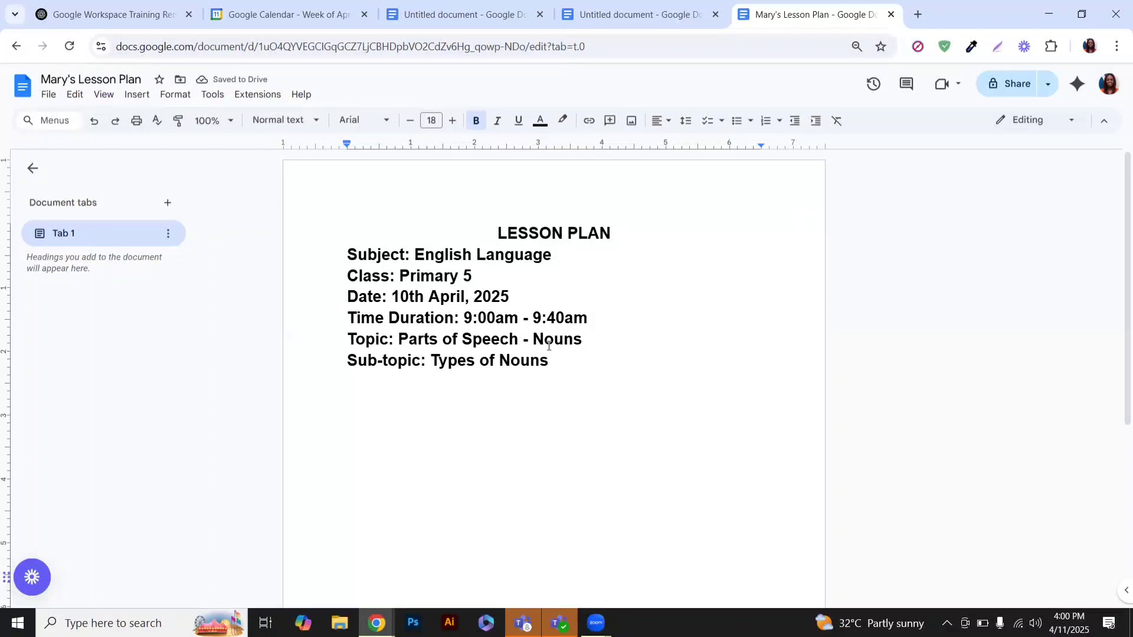
Remove bold from the subject, class and date values: "English Language", "Primary 5" and "10th April, 2025".
{"action": "left_click_drag", "start_coordinate": [555, 362], "coordinate": [442, 295]}
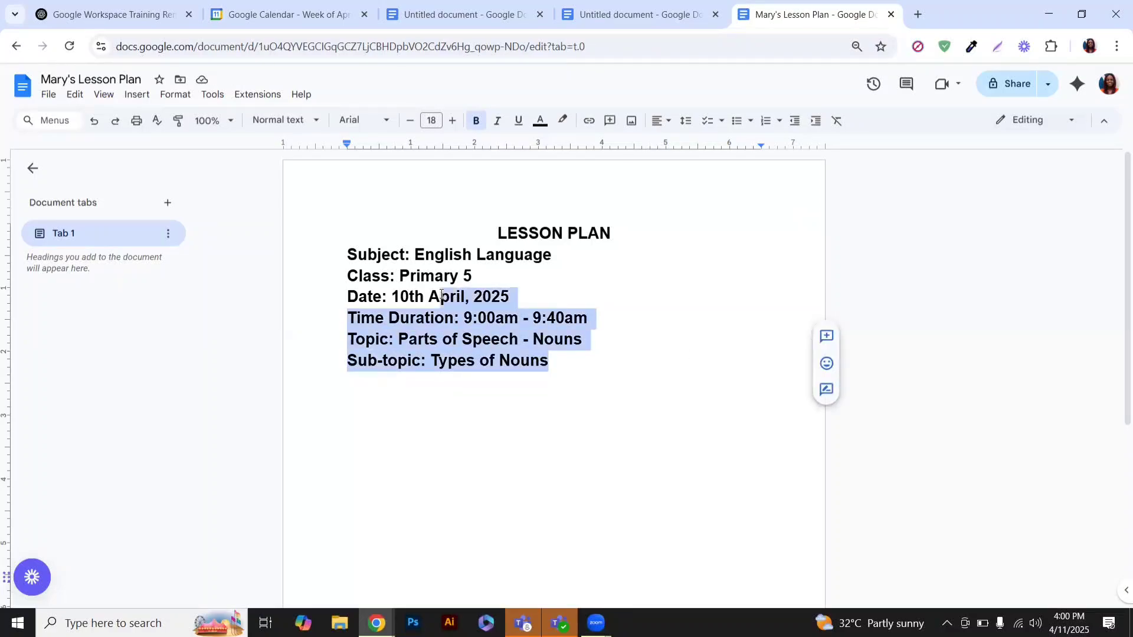
{"action": "left_click", "coordinate": [501, 259]}
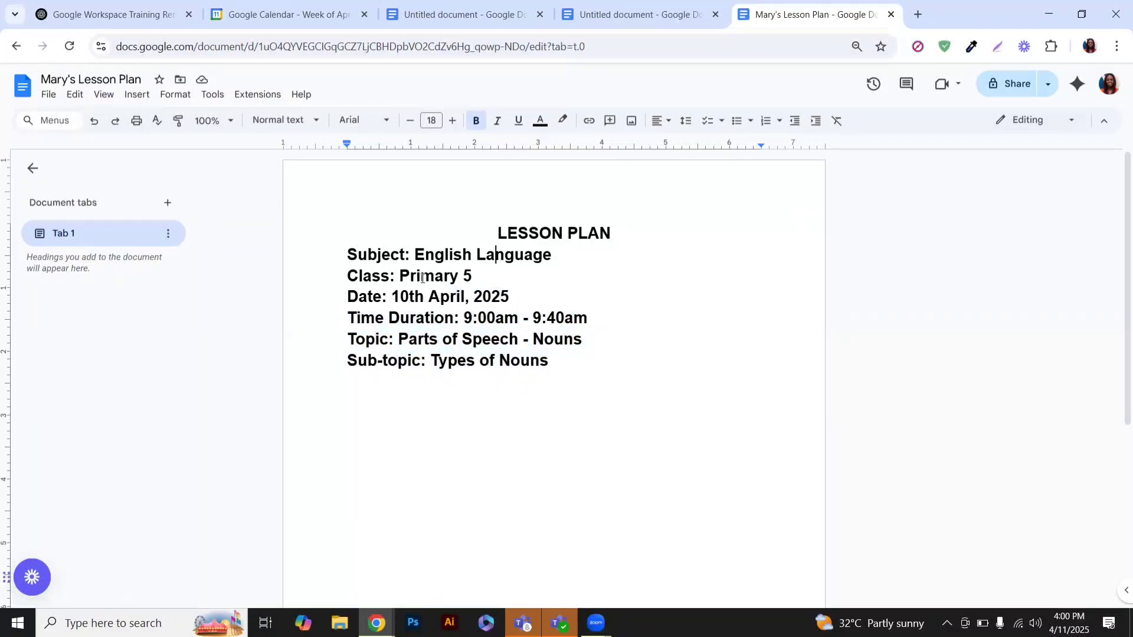
{"action": "left_click_drag", "start_coordinate": [413, 255], "coordinate": [571, 253]}
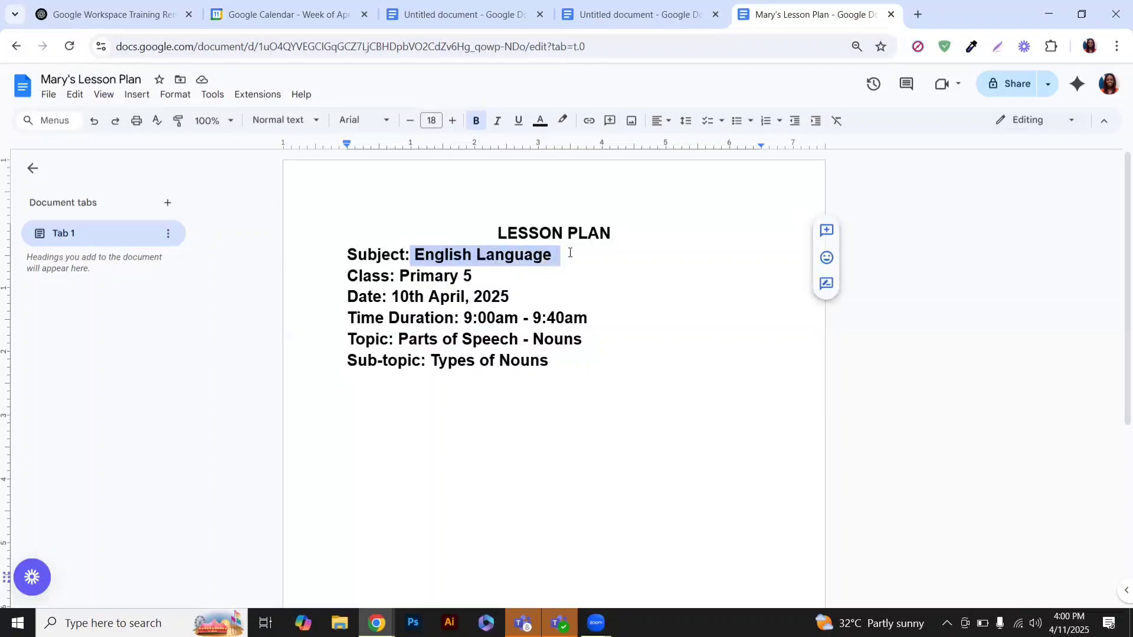
{"action": "left_click", "coordinate": [478, 124]}
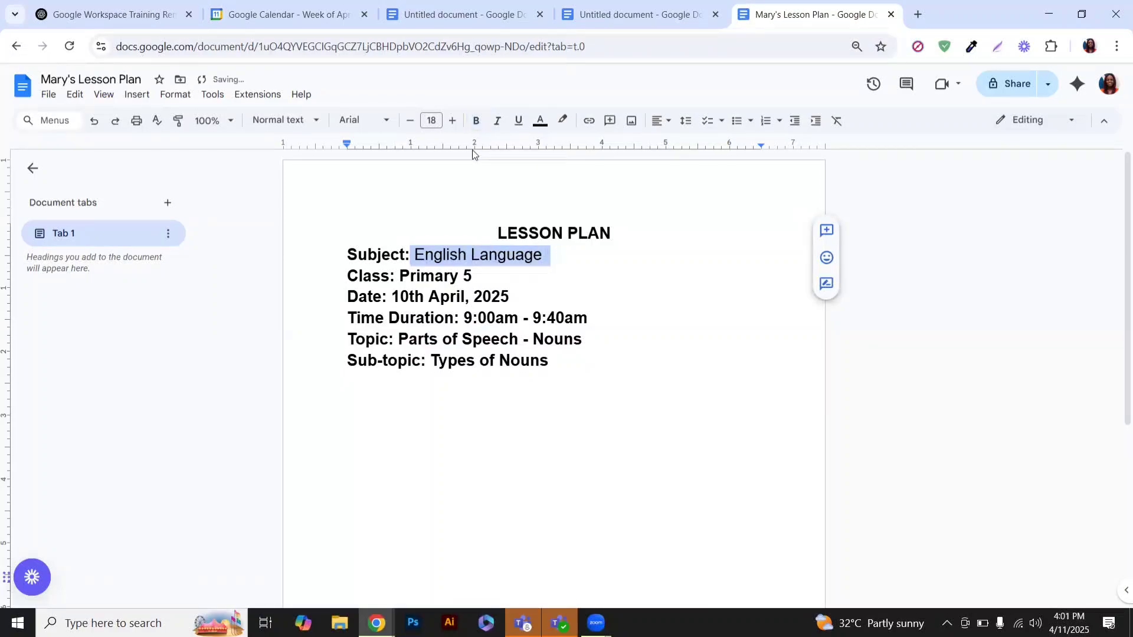
{"action": "left_click_drag", "start_coordinate": [401, 274], "coordinate": [482, 277]}
{"action": "left_click", "coordinate": [475, 122]}
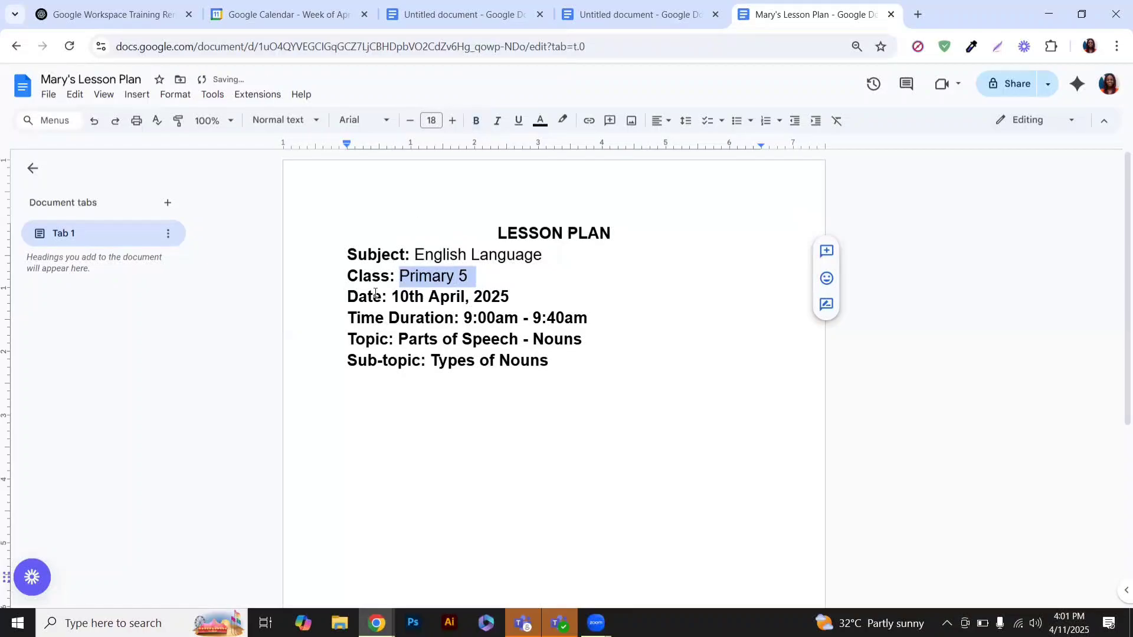
{"action": "left_click_drag", "start_coordinate": [390, 298], "coordinate": [518, 298]}
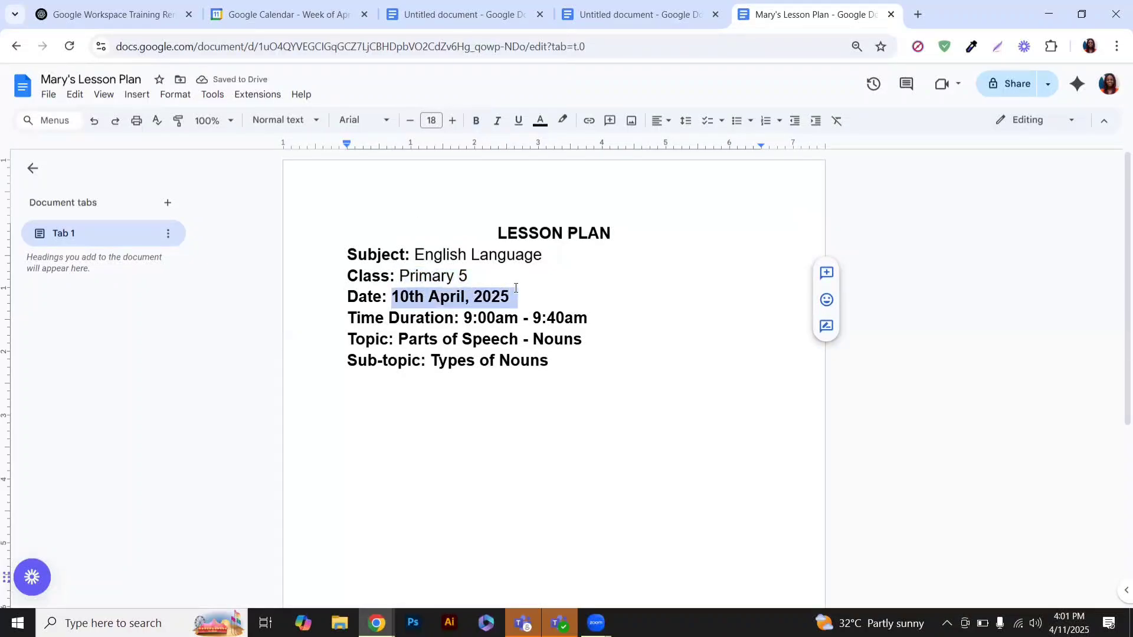
{"action": "left_click", "coordinate": [479, 121]}
Remove bold from "Duration: 9:00am - 9:40am", "Parts of Speech - Nouns" and "Types of Nouns".
{"action": "left_click_drag", "start_coordinate": [390, 319], "coordinate": [588, 318]}
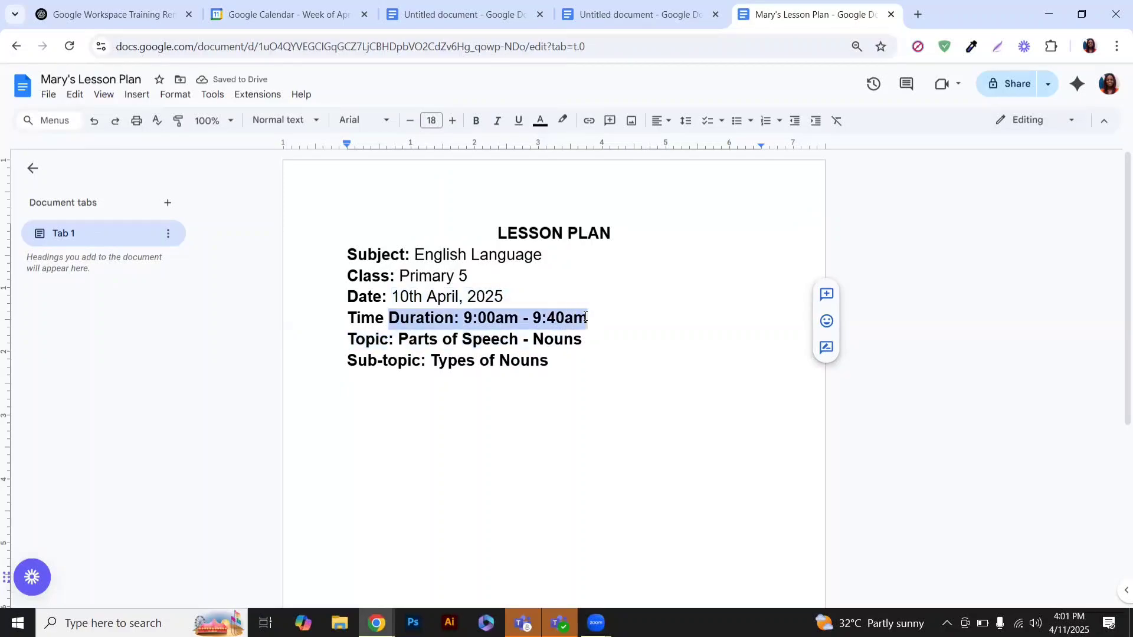
{"action": "left_click", "coordinate": [477, 121]}
{"action": "left_click_drag", "start_coordinate": [396, 344], "coordinate": [590, 341]}
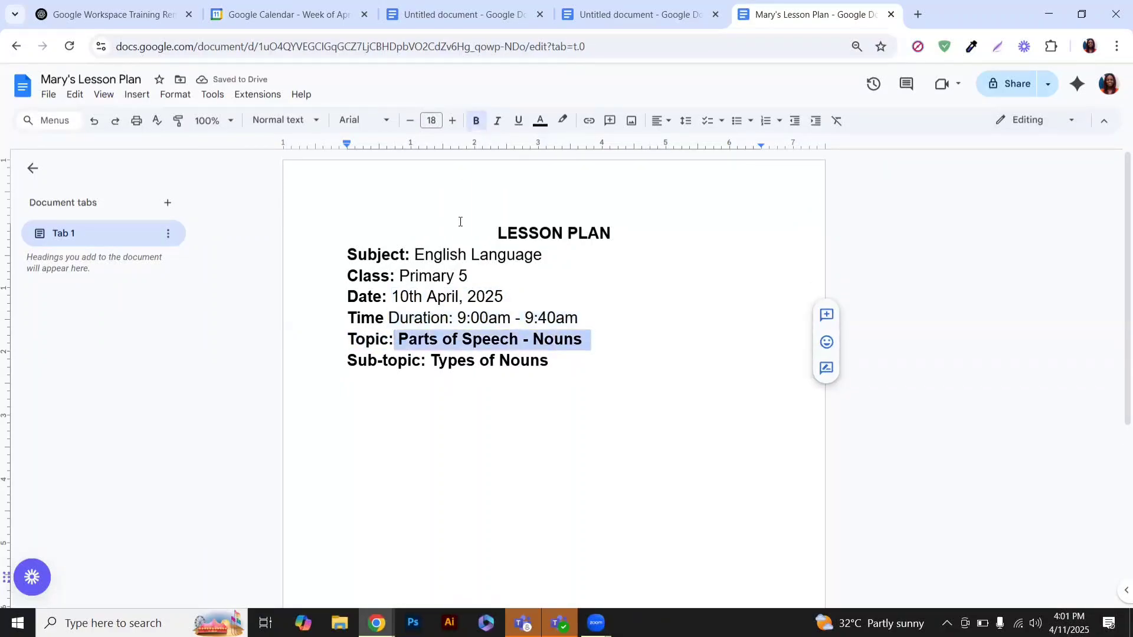
{"action": "left_click", "coordinate": [476, 122]}
{"action": "left_click_drag", "start_coordinate": [556, 370], "coordinate": [430, 362]}
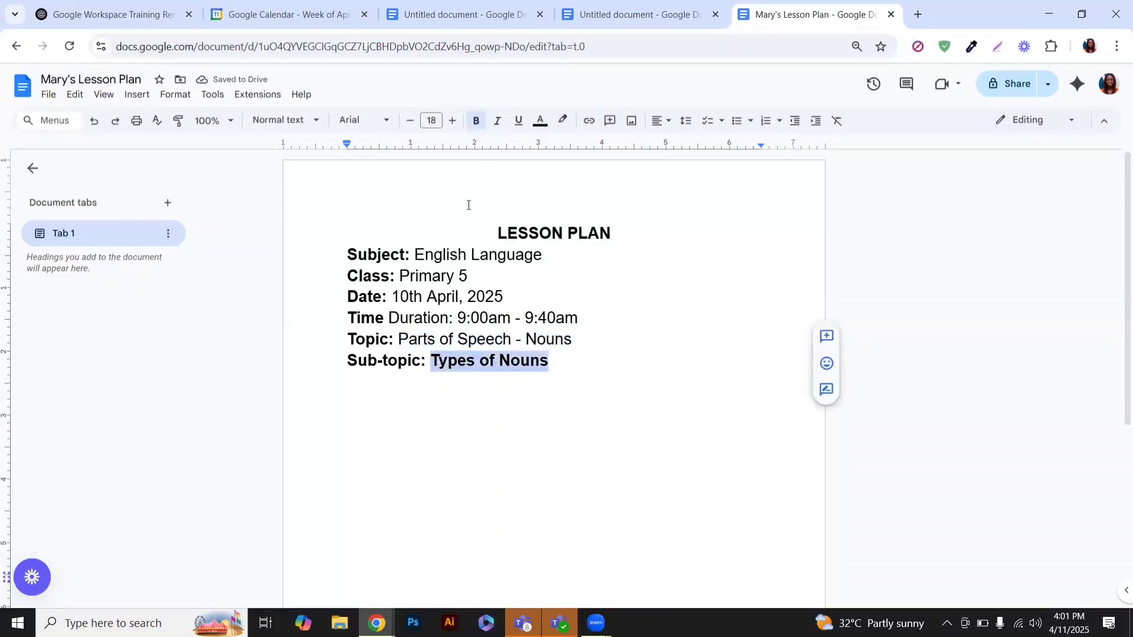
{"action": "left_click", "coordinate": [475, 120]}
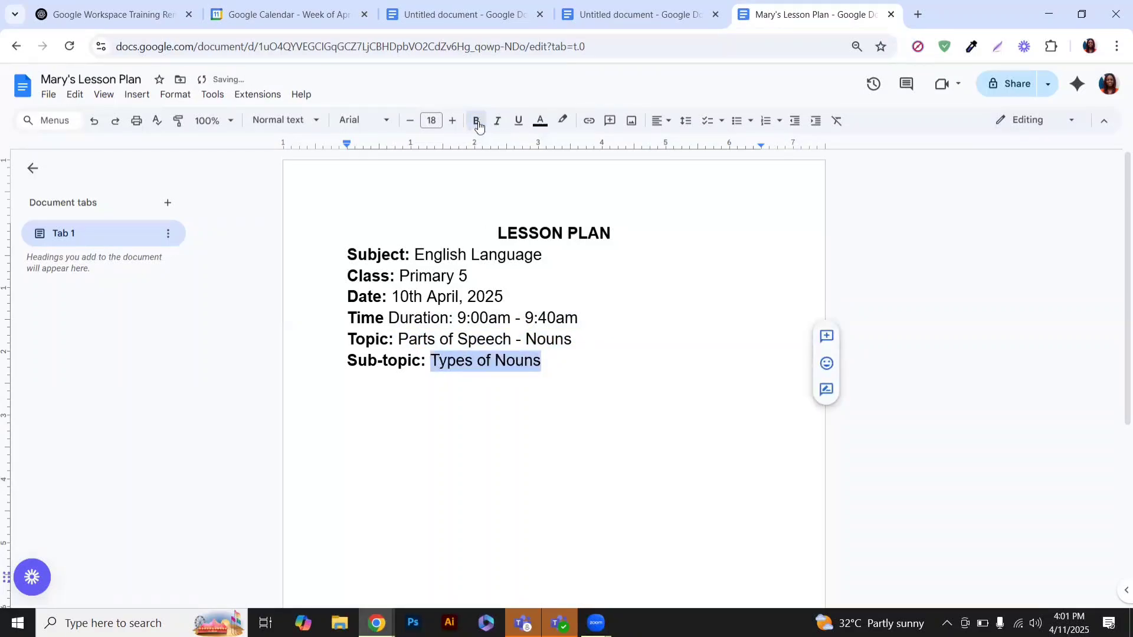
Add the non-bold line "General Objective:" below the sub-topic, separated from it by one blank line.
{"action": "left_click", "coordinate": [566, 358]}
{"action": "key", "text": "Return"}
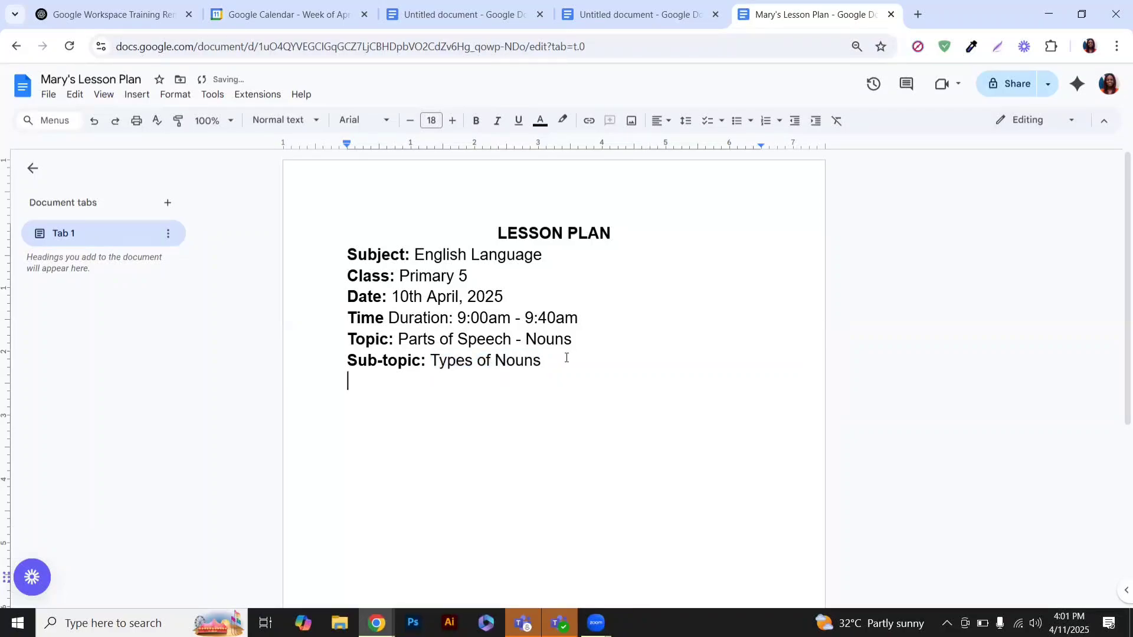
{"action": "type", "text": "H"}
{"action": "key", "text": "BackSpace"}
{"action": "type", "text": "Ge"}
{"action": "type", "text": "en"}
{"action": "key", "text": "BackSpace"}
{"action": "key", "text": "BackSpace"}
{"action": "type", "text": "neral Obje tive"}
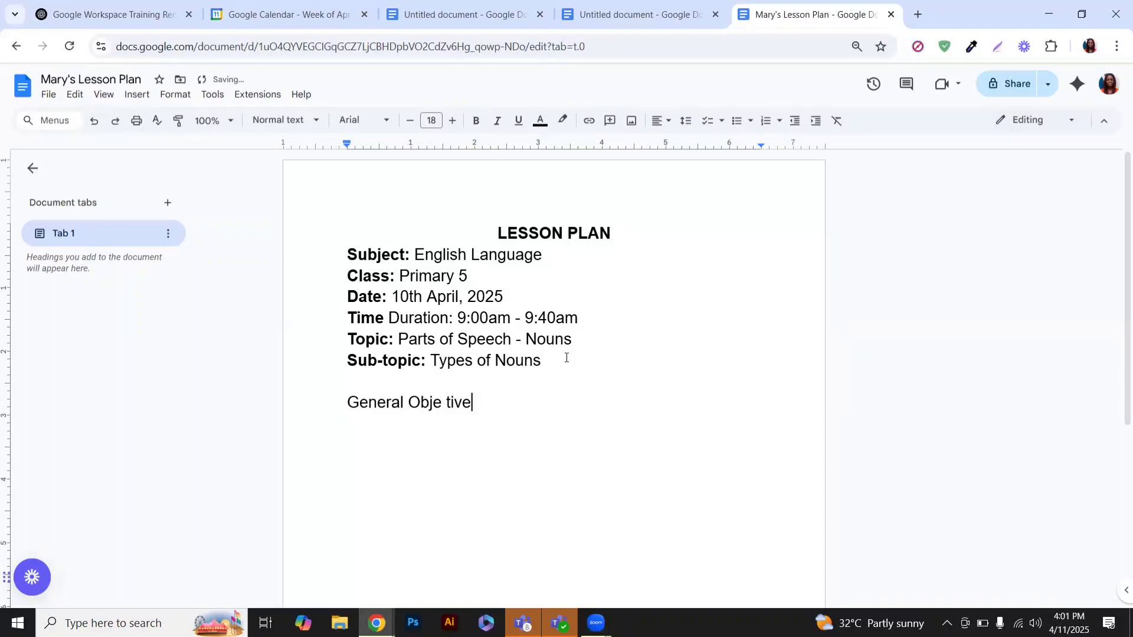
{"action": "key", "text": "BackSpace"}
{"action": "key", "text": "BackSpace"}
{"action": "key", "text": "BackSpace"}
{"action": "key", "text": "BackSpace"}
{"action": "key", "text": "BackSpace"}
{"action": "type", "text": "ctive:"}
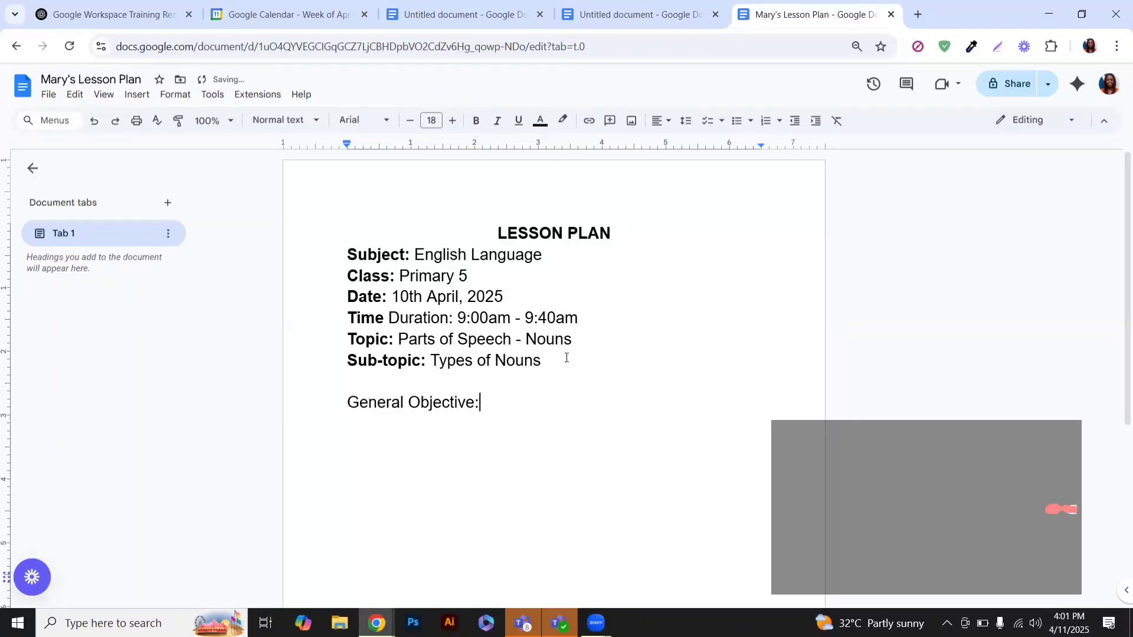
Enter "To introduce pupils to the concept of nouns and help them identify different types of nouns" beneath the General Objective line.
{"action": "key", "text": "Return"}
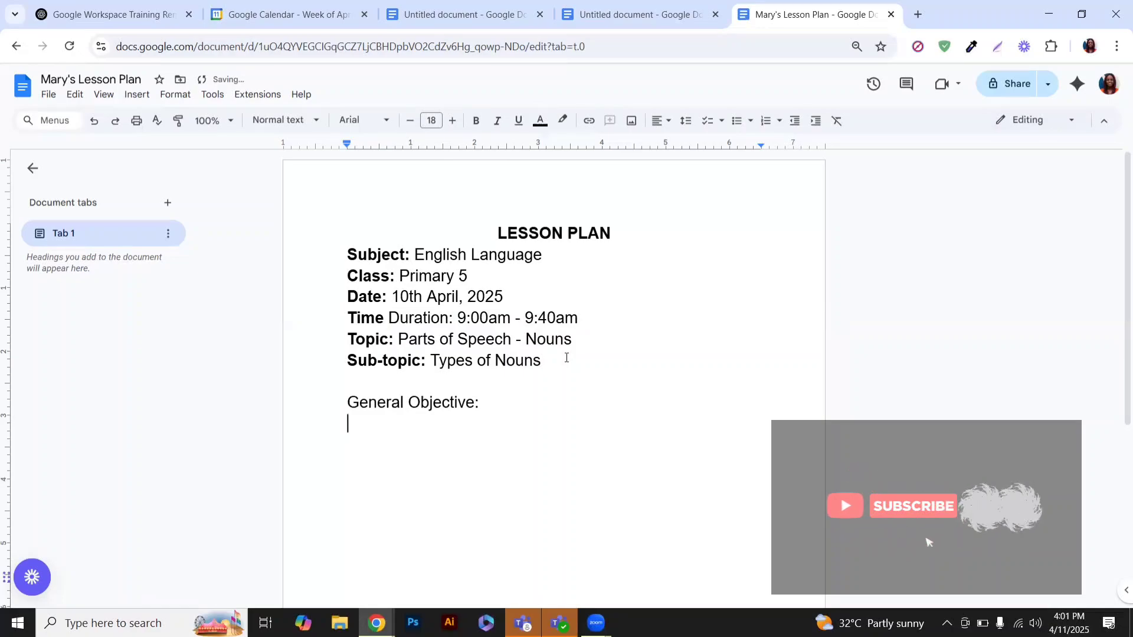
{"action": "type", "text": "To in"}
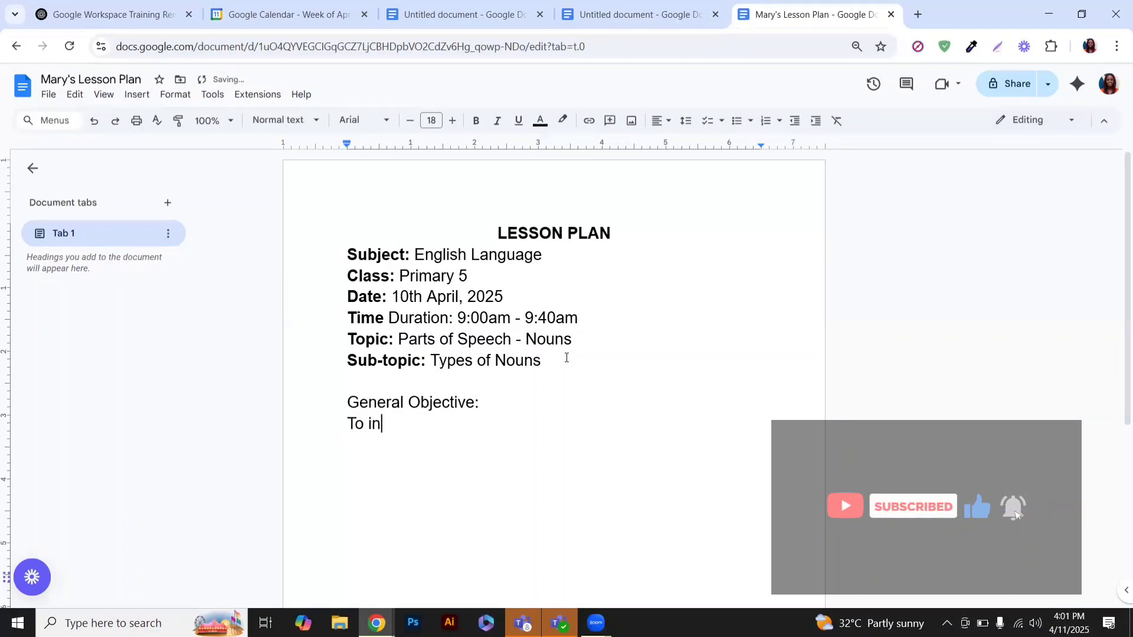
{"action": "type", "text": "troduc"}
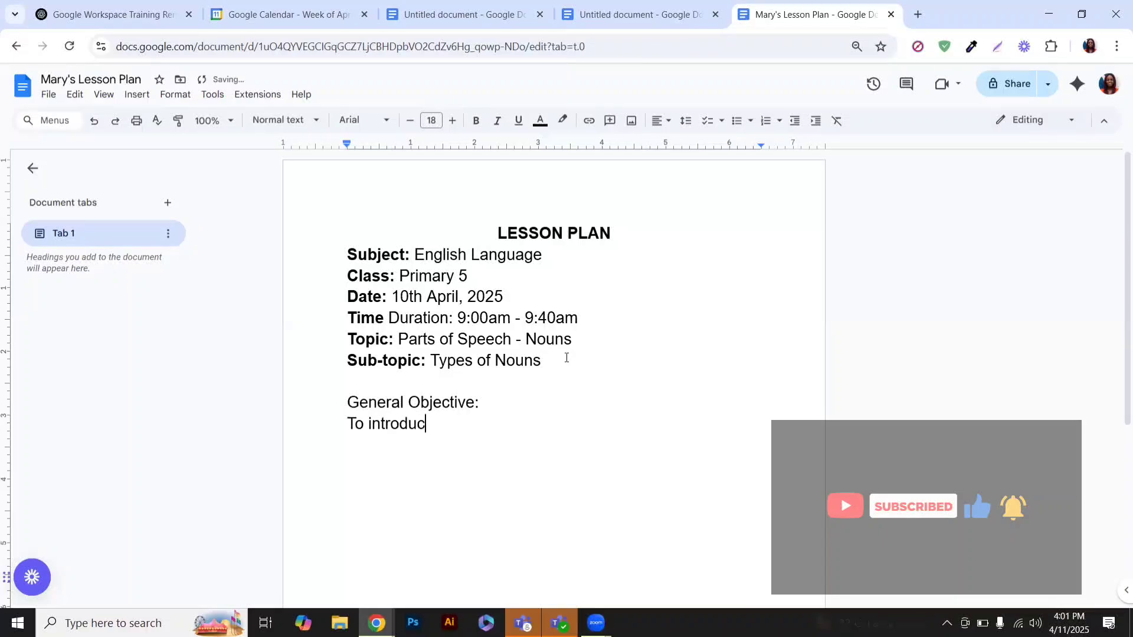
{"action": "type", "text": "e pupils "}
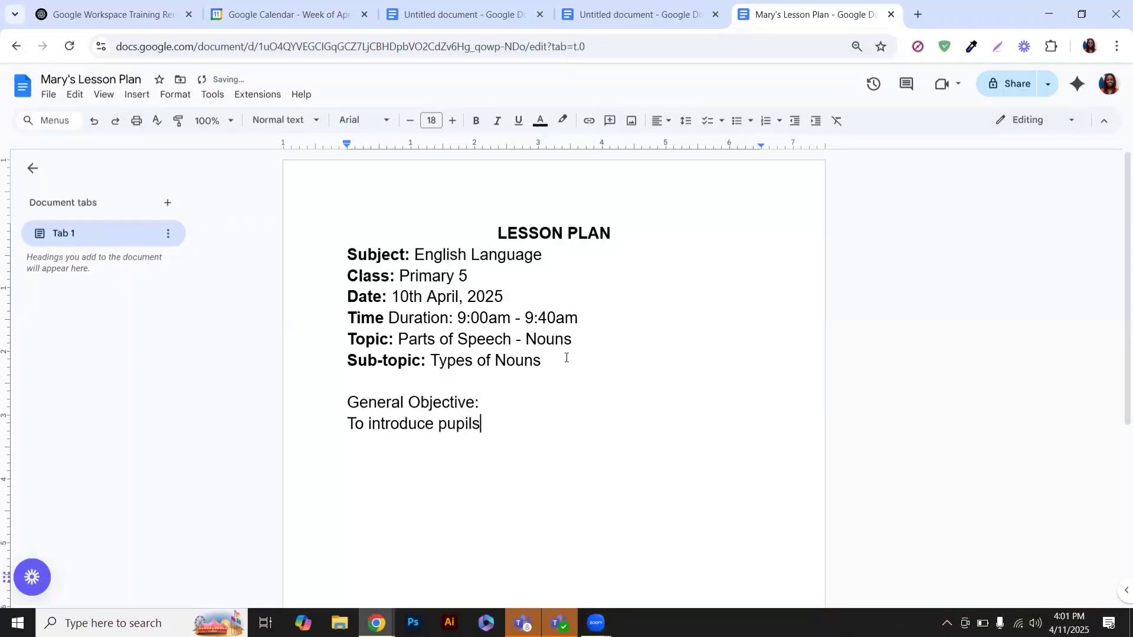
{"action": "type", "text": "to the "}
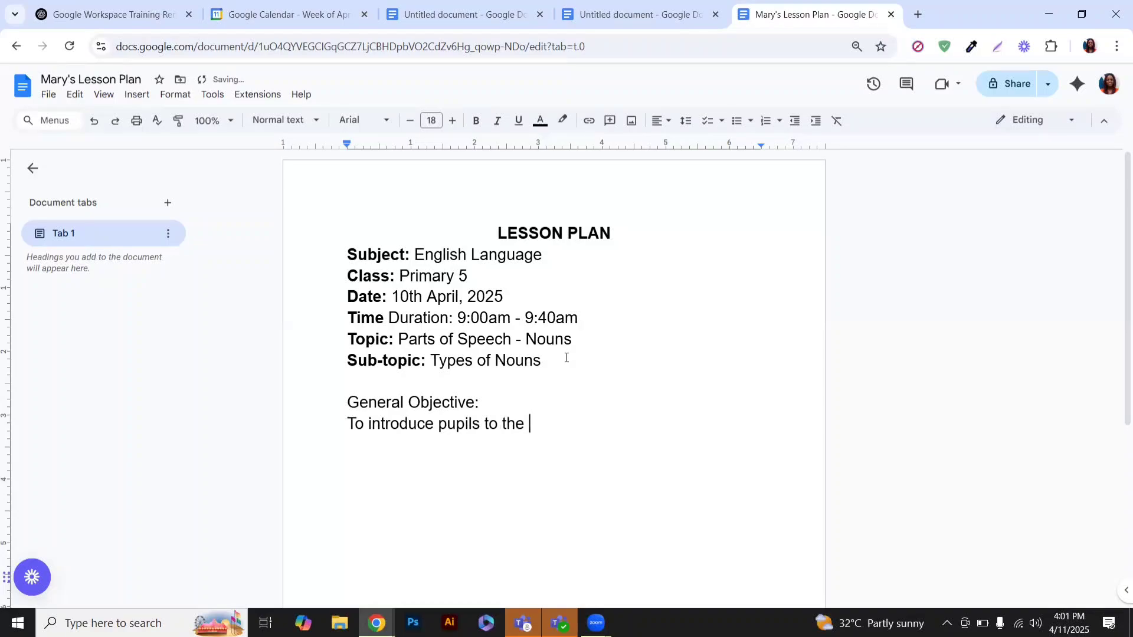
{"action": "type", "text": "concept of nouns"}
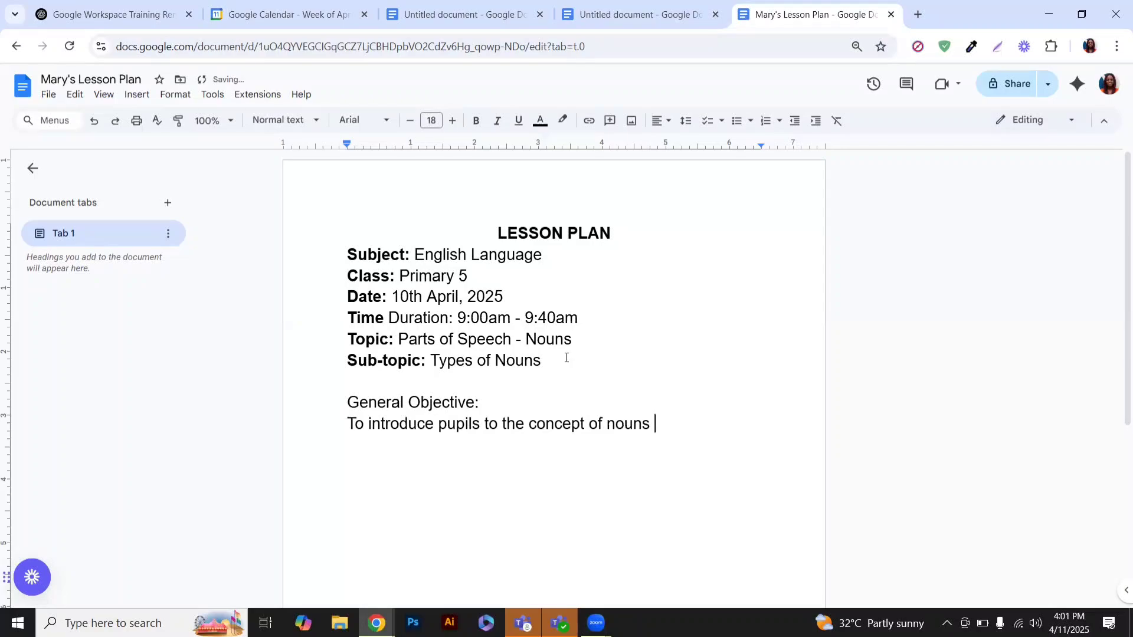
{"action": "type", "text": " and help the"}
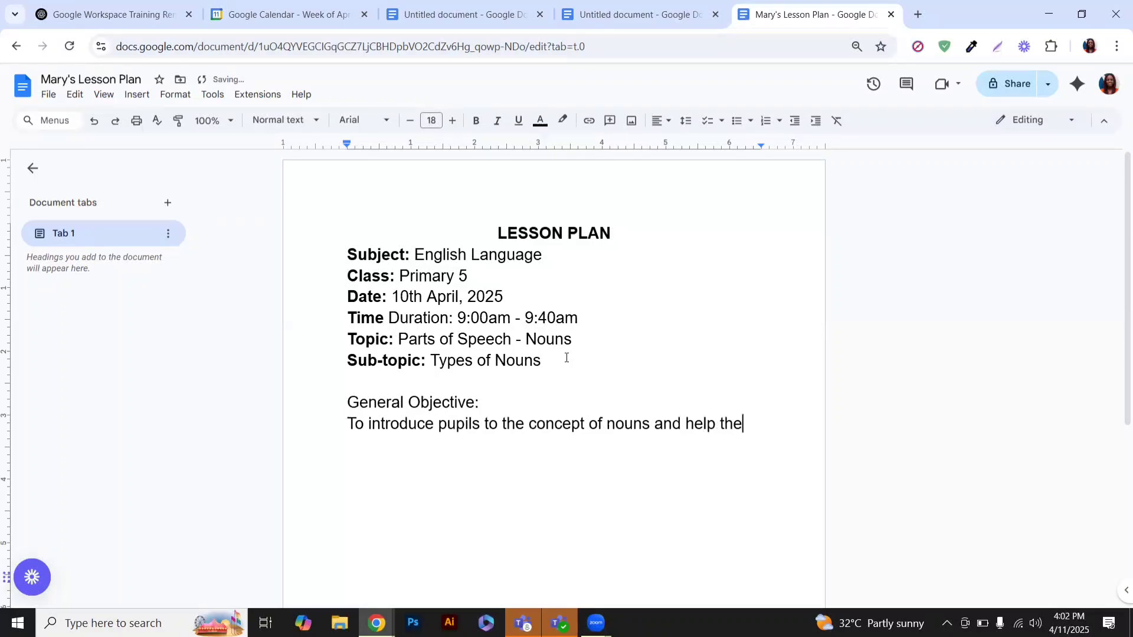
{"action": "type", "text": "m identify diffr"}
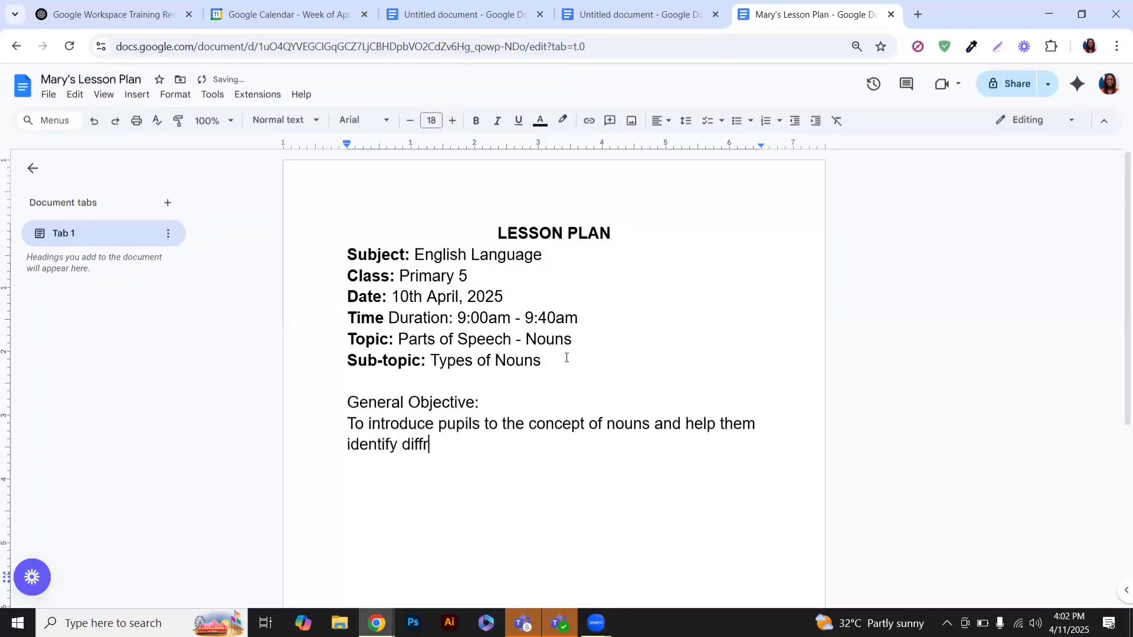
{"action": "key", "text": "BackSpace"}
{"action": "type", "text": "erent types of nouns"}
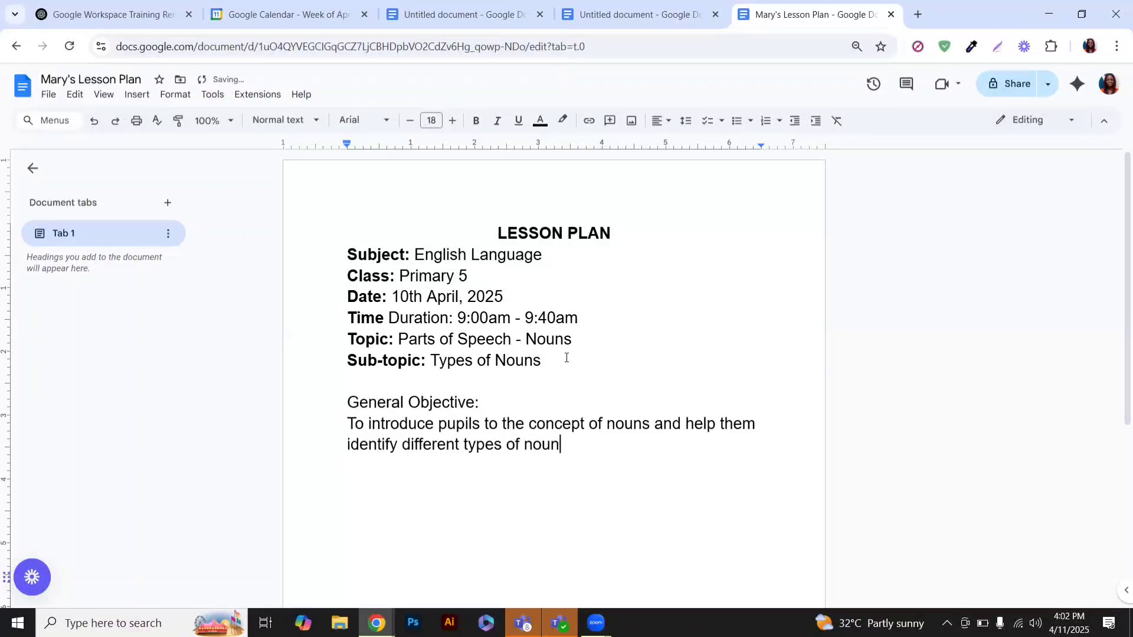
Add the line "Specific Objective:" below the general objective text, separated from it by one blank line.
{"action": "key", "text": "Return"}
{"action": "type", "text": "Specific"}
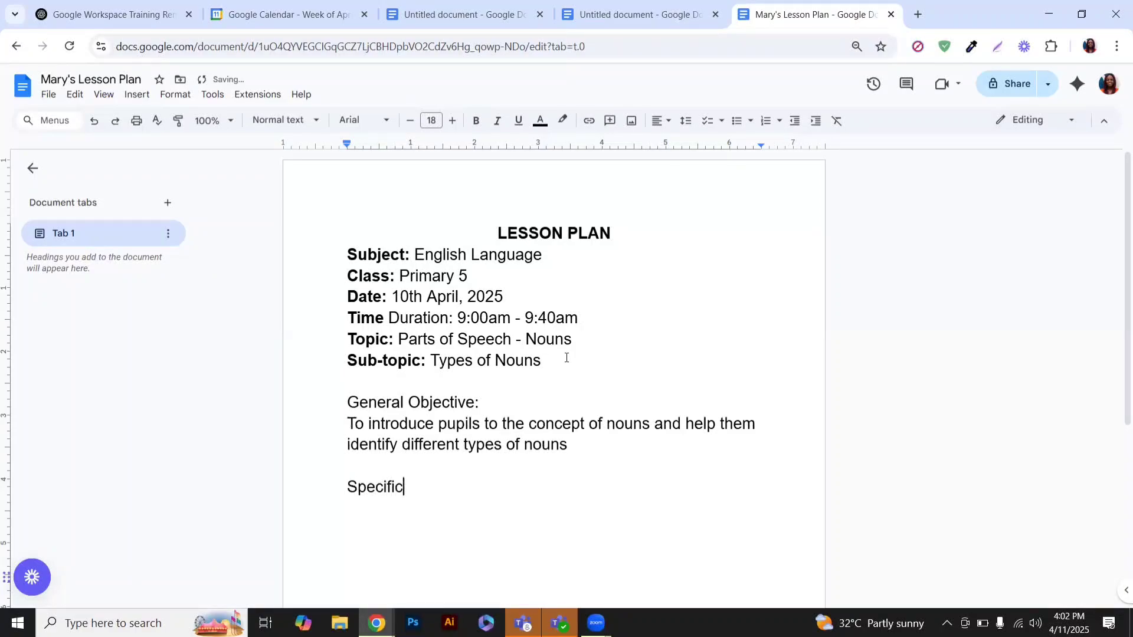
{"action": "type", "text": " Objective:"}
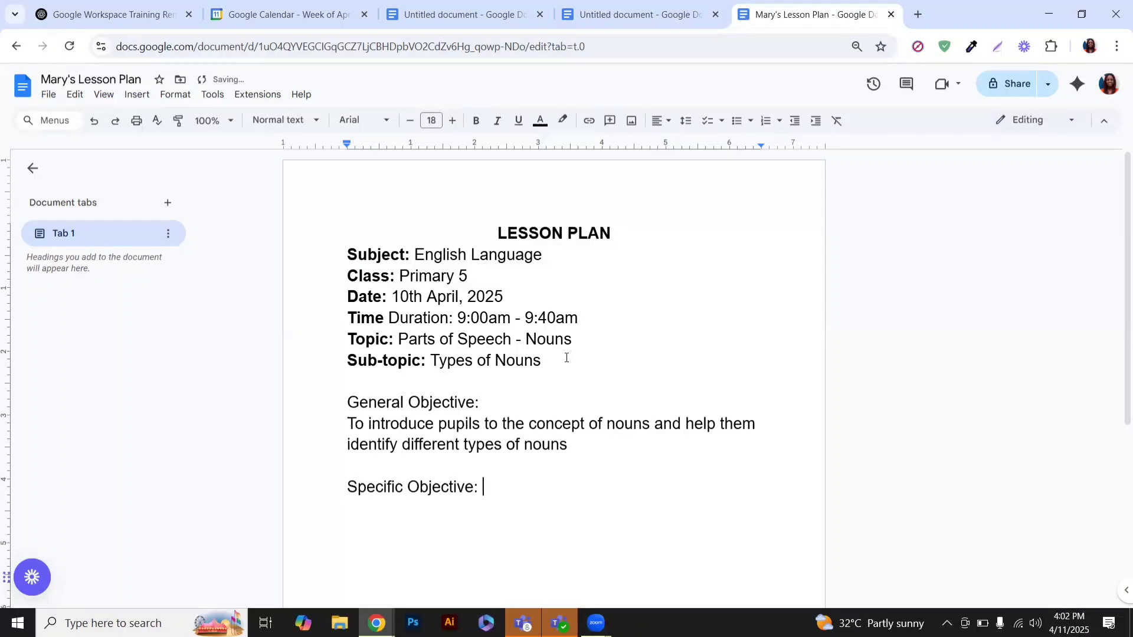
Enter "By the end of the lesson, the pupils should be able to:" on the line beneath Specific Objective.
{"action": "key", "text": "Return"}
{"action": "type", "text": "By the end th"}
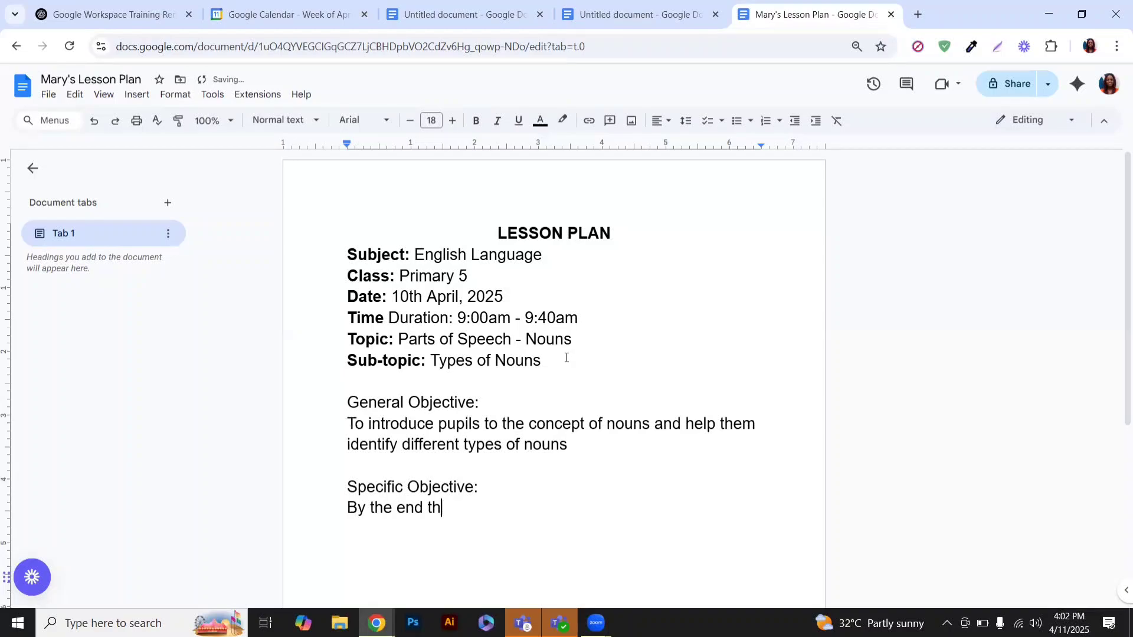
{"action": "key", "text": "BackSpace"}
{"action": "key", "text": "BackSpace"}
{"action": "key", "text": "BackSpace"}
{"action": "type", "text": "of the lesso"}
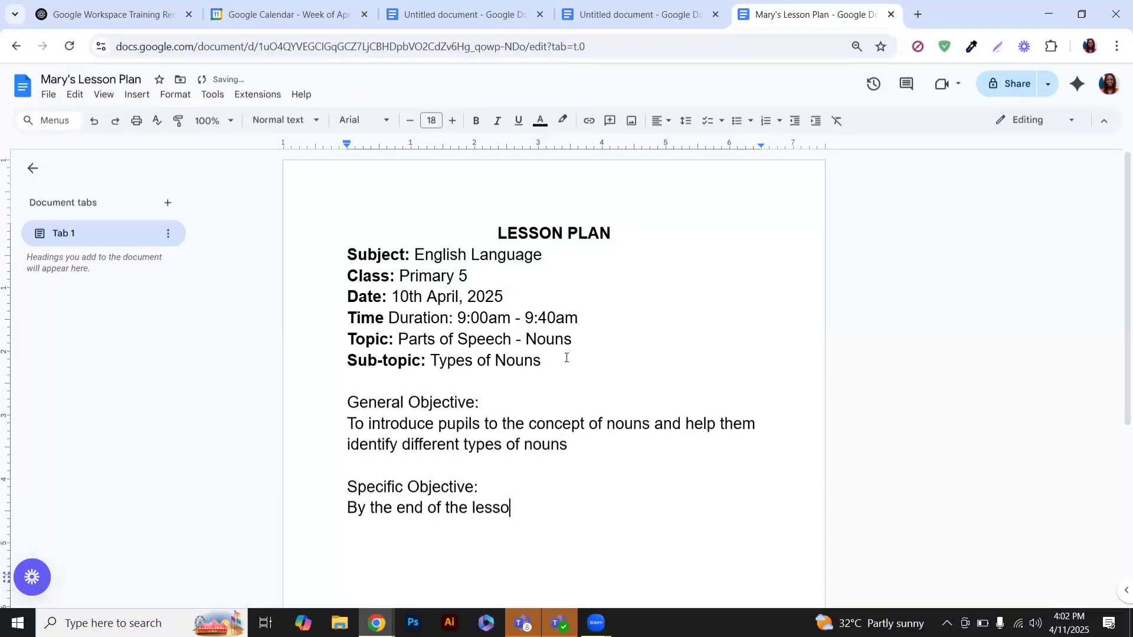
{"action": "type", "text": "n, the pupils shp"}
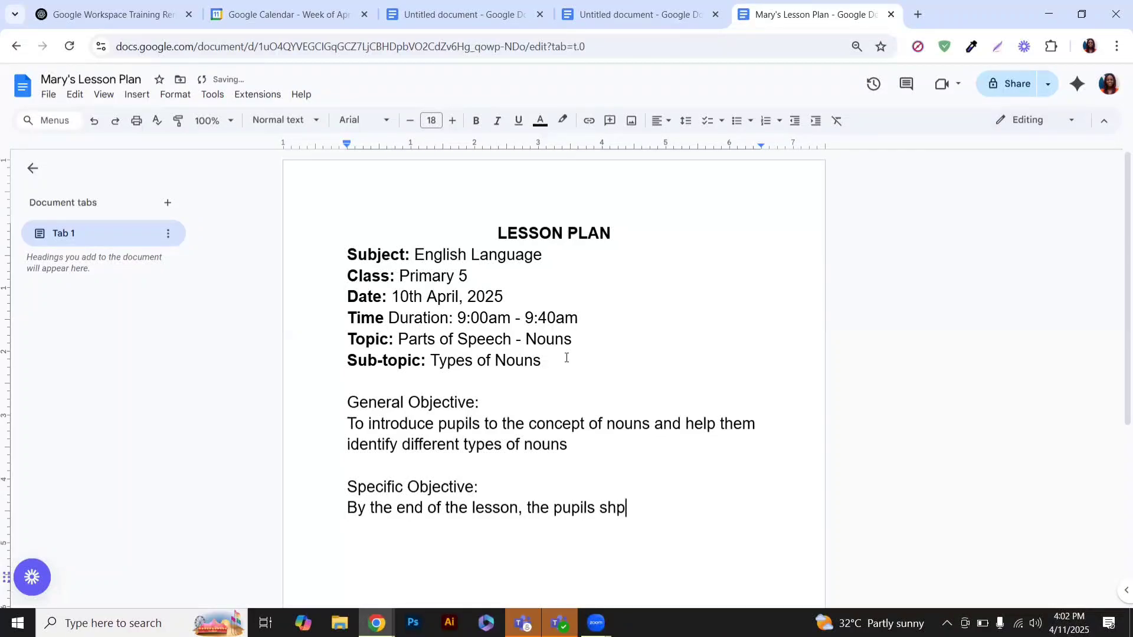
{"action": "key", "text": "BackSpace"}
{"action": "type", "text": "ould be able to"}
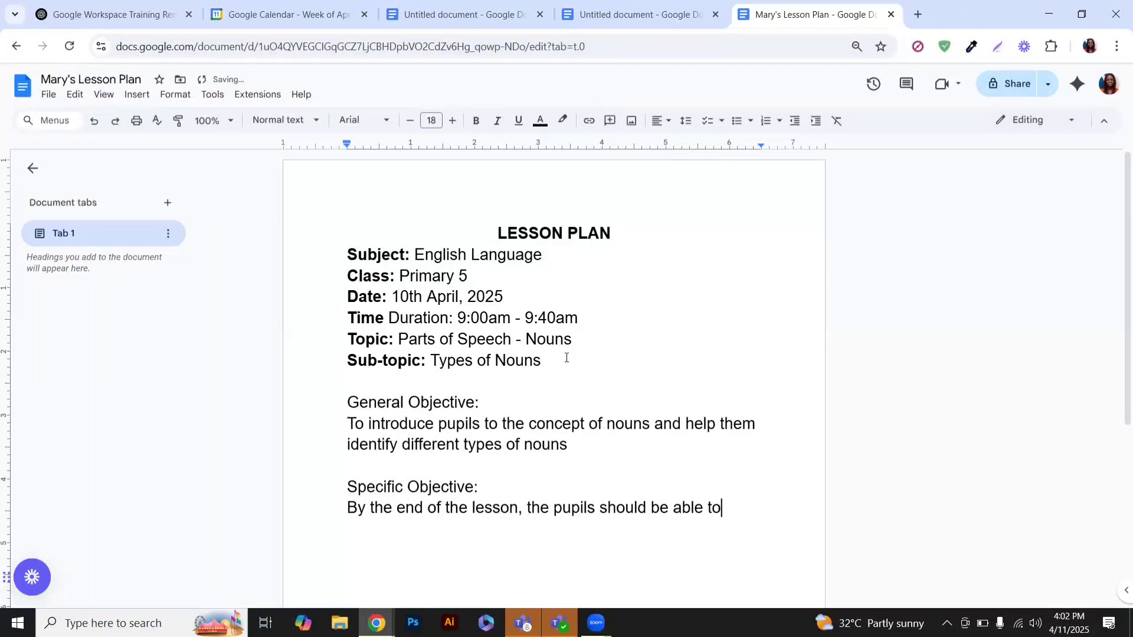
{"action": "type", "text": ":"}
Start a numbered list in the 1., a., i. style below that sentence, with "Define a Noun" as its first item.
{"action": "key", "text": "Return"}
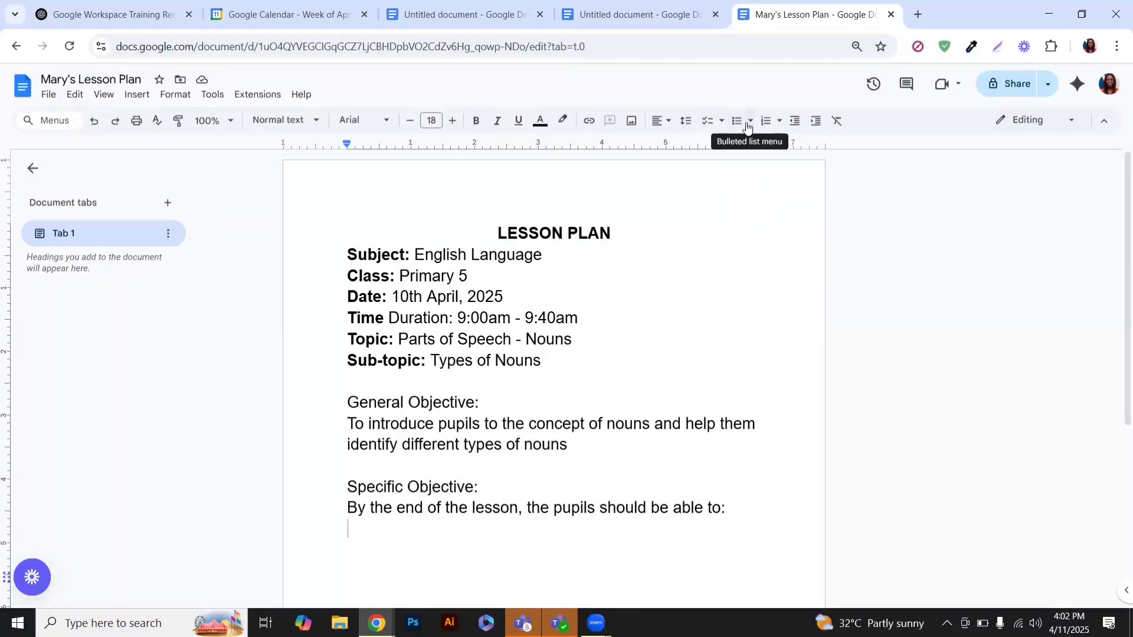
{"action": "left_click", "coordinate": [776, 122]}
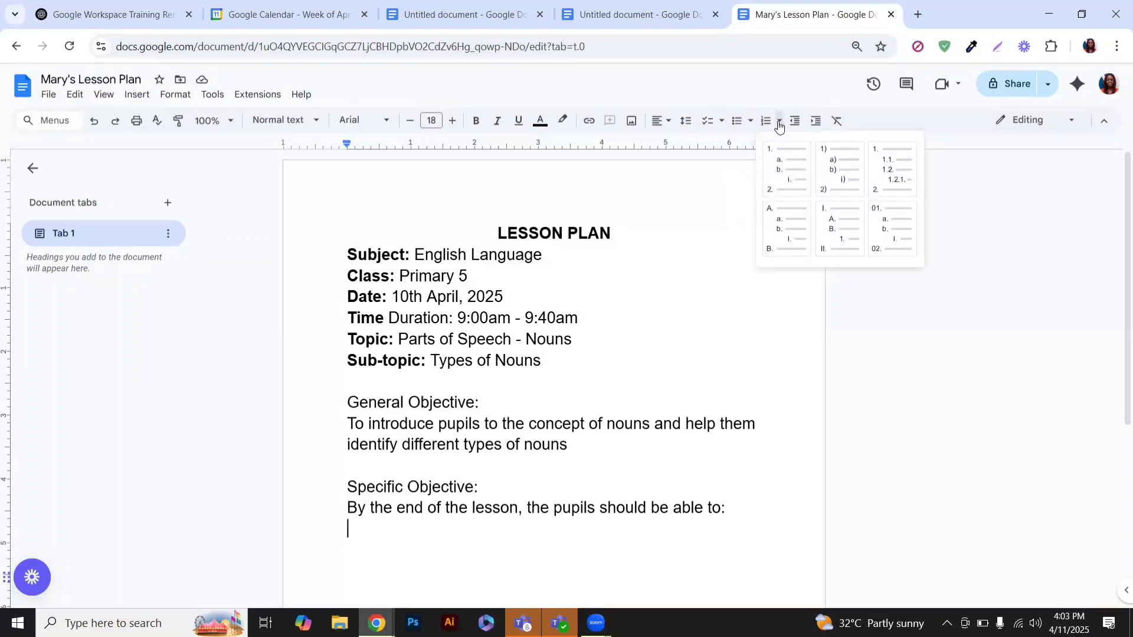
{"action": "left_click", "coordinate": [775, 171]}
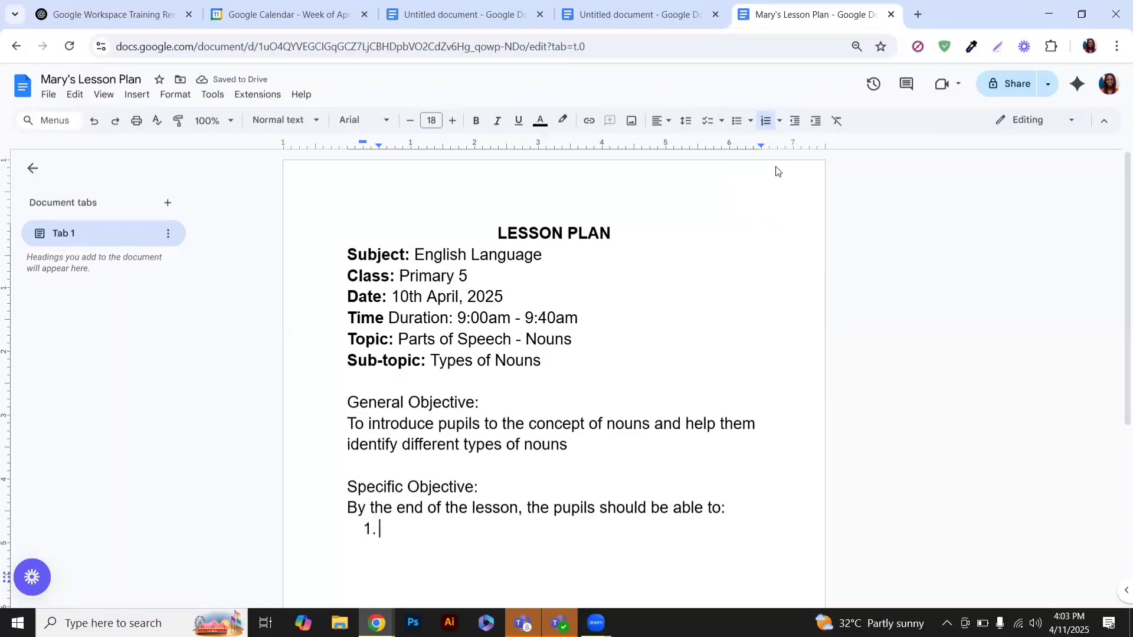
{"action": "type", "text": "Define a"}
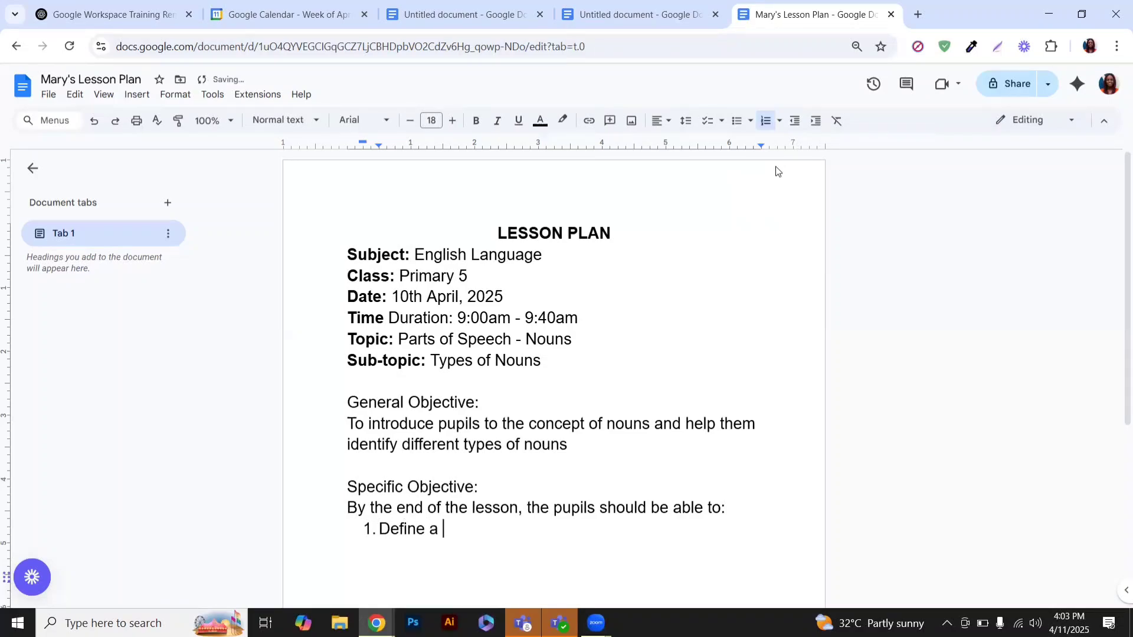
{"action": "type", "text": " Noun"}
Add "Mention the four types of nouns" as the second item of the specific objectives list.
{"action": "type", "text": "Menti"}
{"action": "type", "text": "on "}
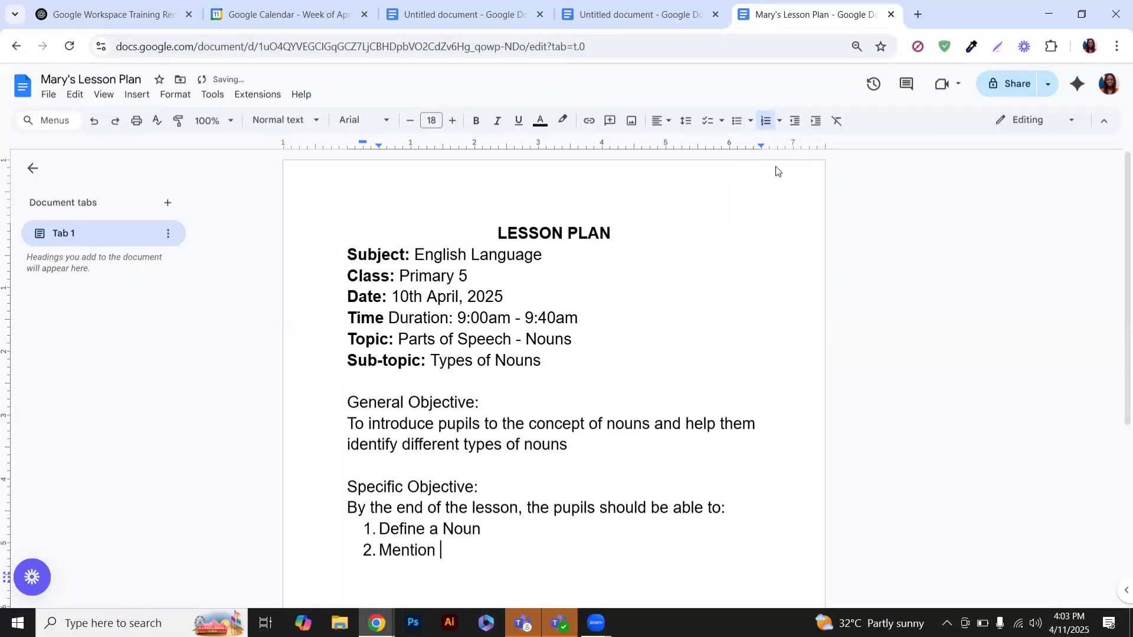
{"action": "type", "text": "the fout"}
{"action": "key", "text": "BackSpace"}
{"action": "type", "text": "r types "}
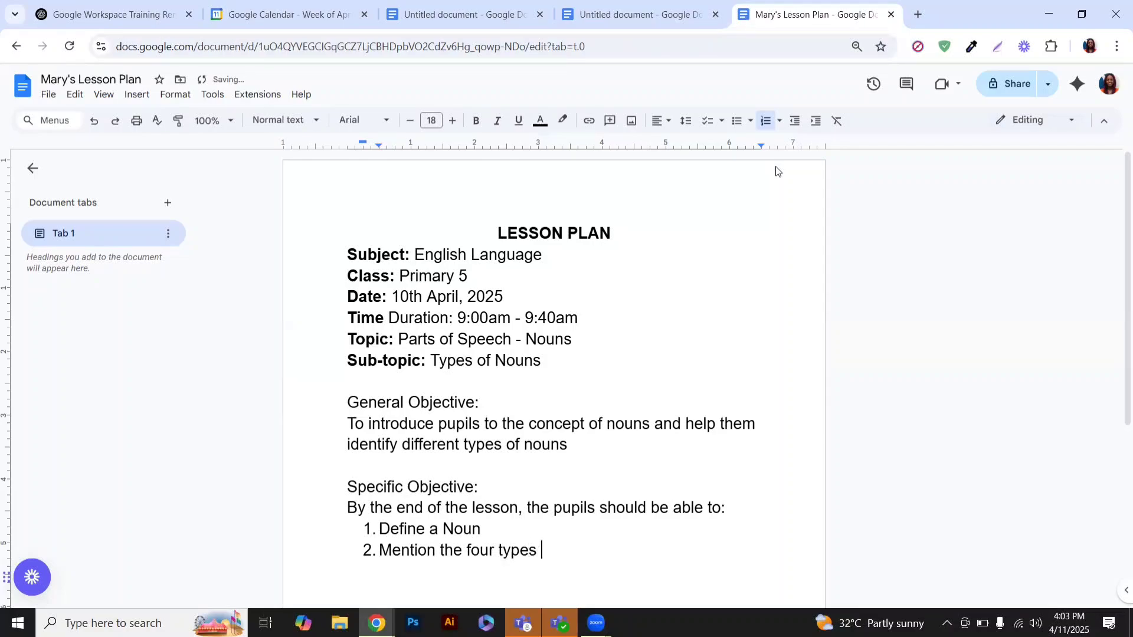
{"action": "type", "text": "of nouns"}
Add "Identify and use nouns correctly in sentences" as the third item of the specific objectives list.
{"action": "key", "text": "Return"}
{"action": "type", "text": "Identify "}
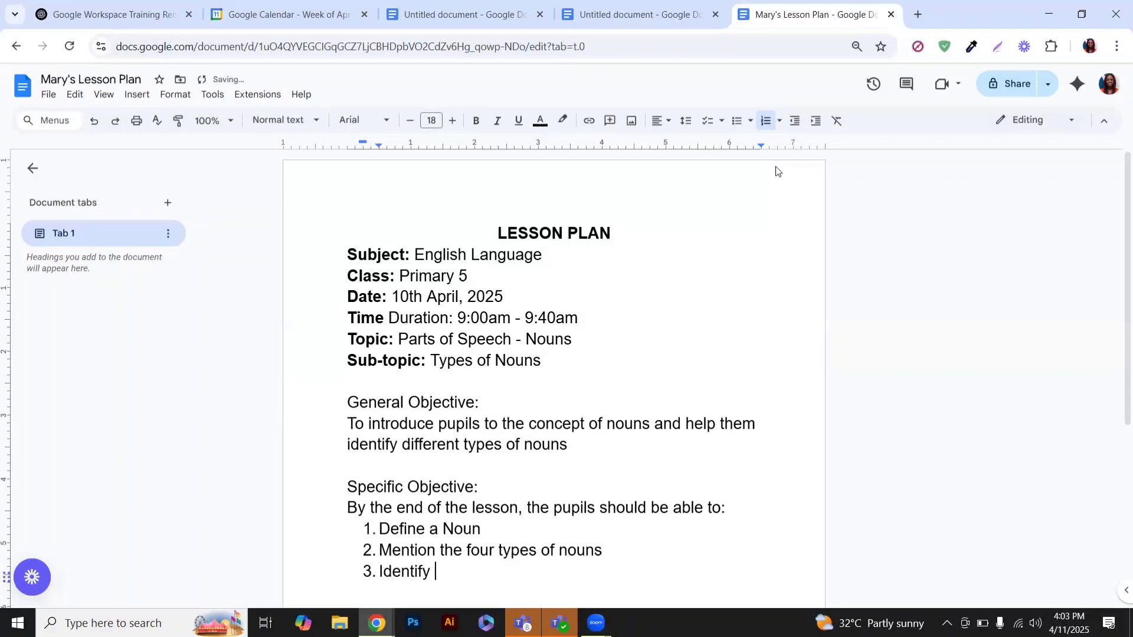
{"action": "type", "text": "and use nouns v"}
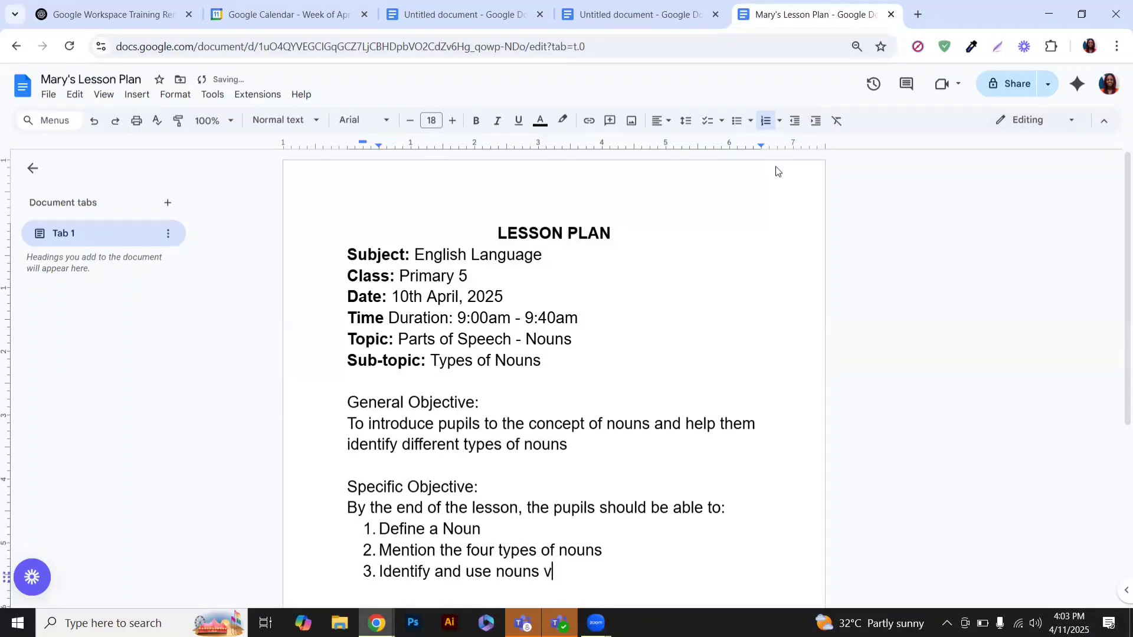
{"action": "key", "text": "BackSpace"}
{"action": "type", "text": "correctly in sentences"}
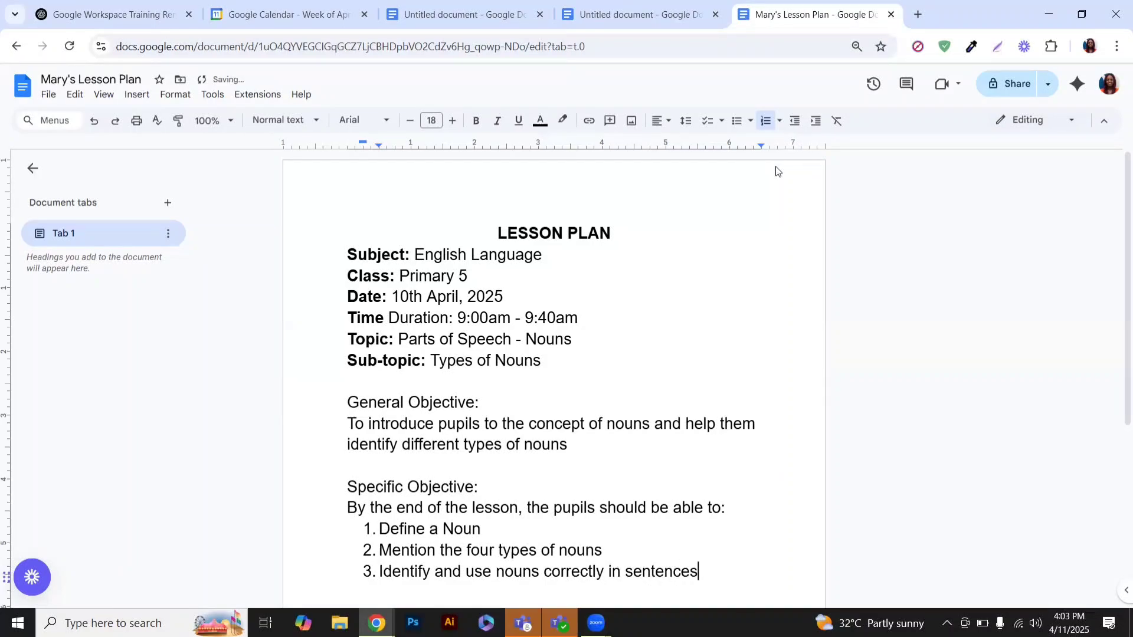
End the numbered list and add the unnumbered line "Instructional Materials" after one blank line.
{"action": "key", "text": "Return"}
{"action": "key", "text": "BackSpace"}
{"action": "key", "text": "BackSpace"}
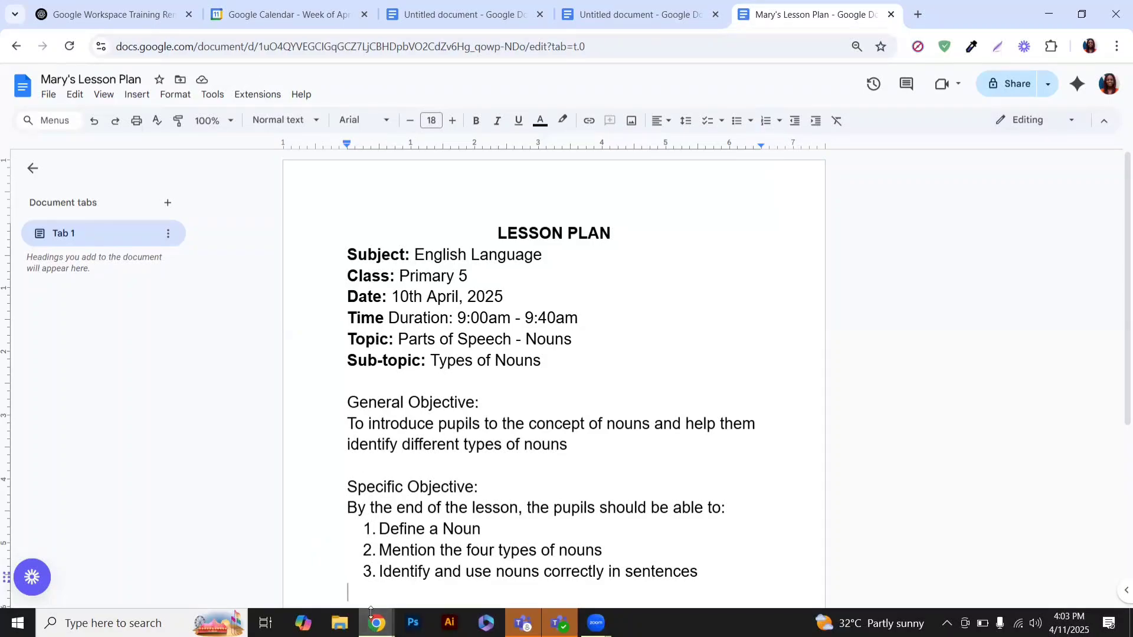
{"action": "key", "text": "Return"}
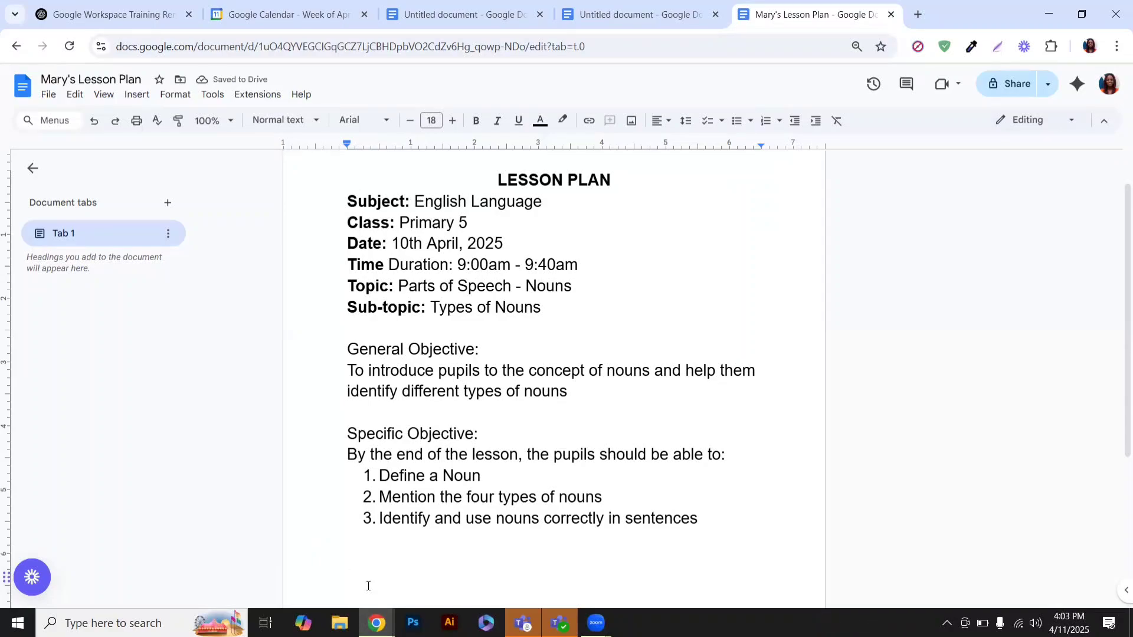
{"action": "type", "text": "Im"}
{"action": "key", "text": "BackSpace"}
{"action": "type", "text": "n"}
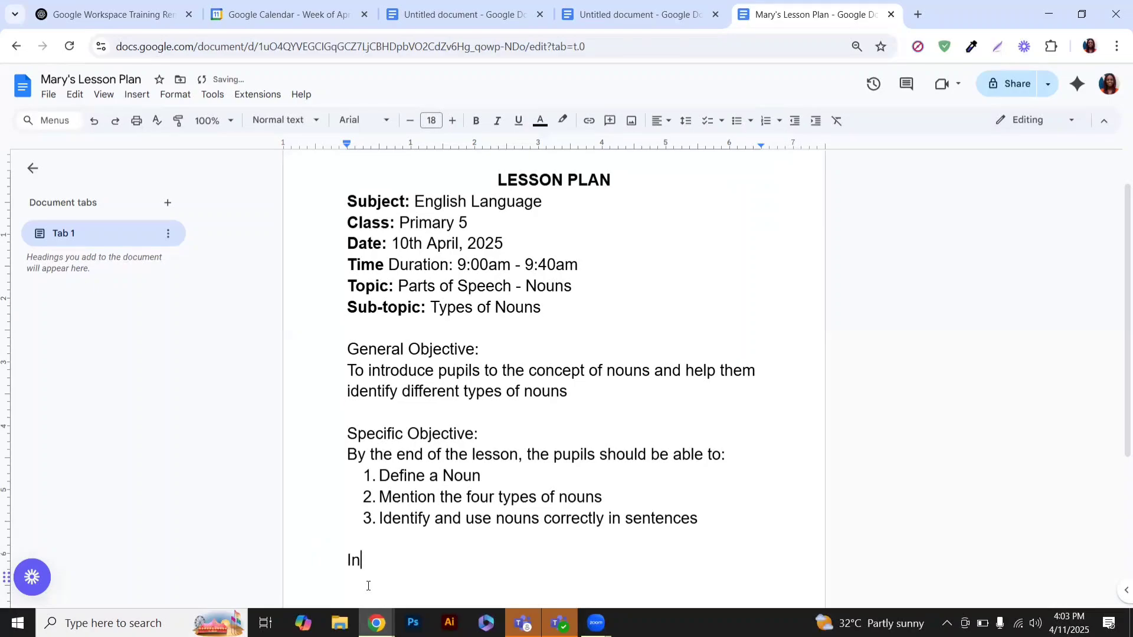
{"action": "type", "text": "structional Material"}
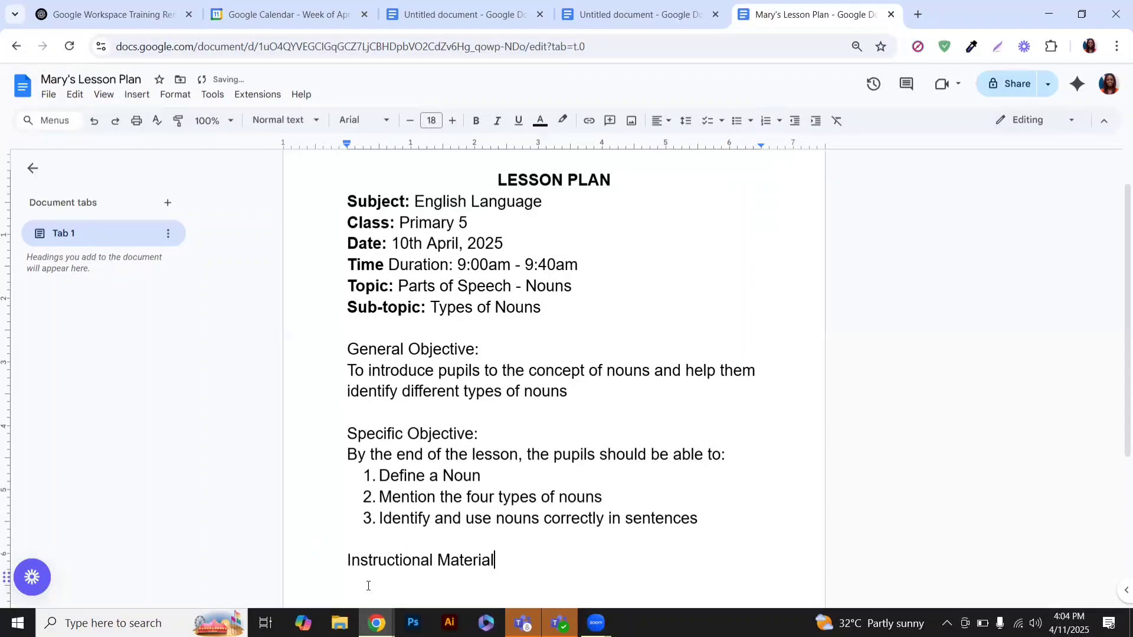
{"action": "type", "text": "s"}
Start a bulleted list with solid round bullets under Instructional Materials, with "Flashcards" as its first item.
{"action": "key", "text": "Return"}
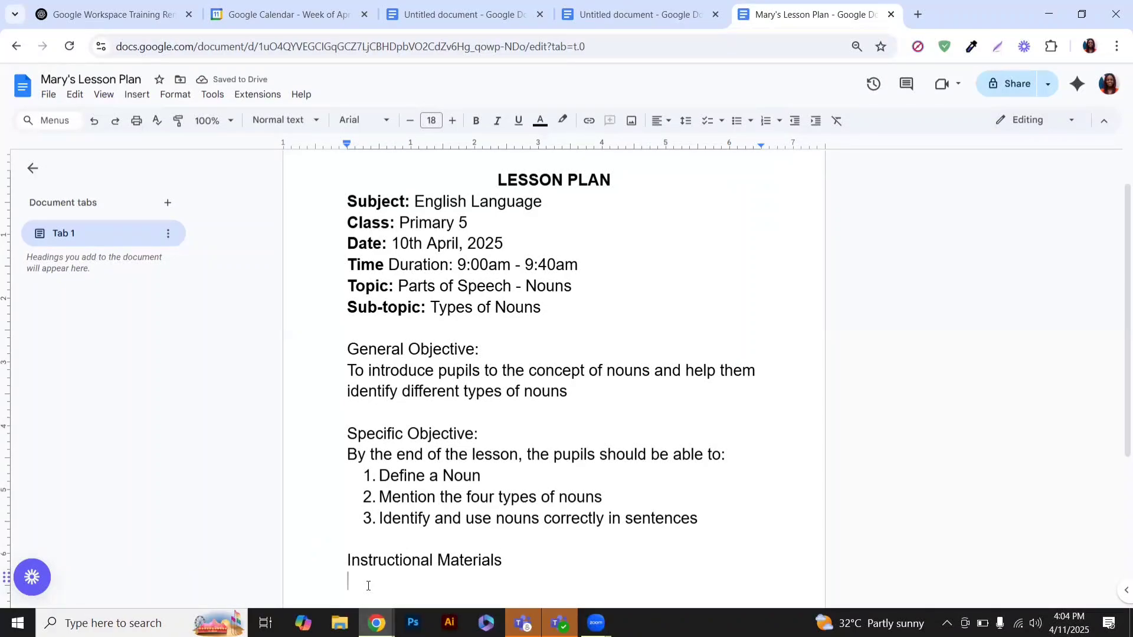
{"action": "left_click", "coordinate": [749, 123]}
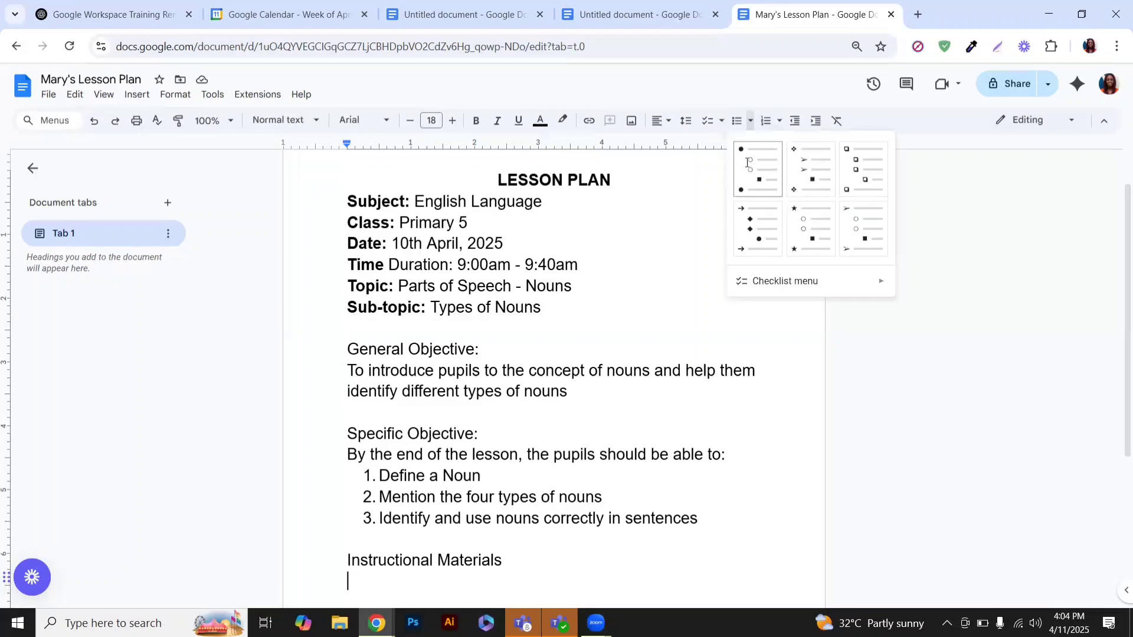
{"action": "left_click", "coordinate": [746, 163]}
{"action": "type", "text": "Flashv"}
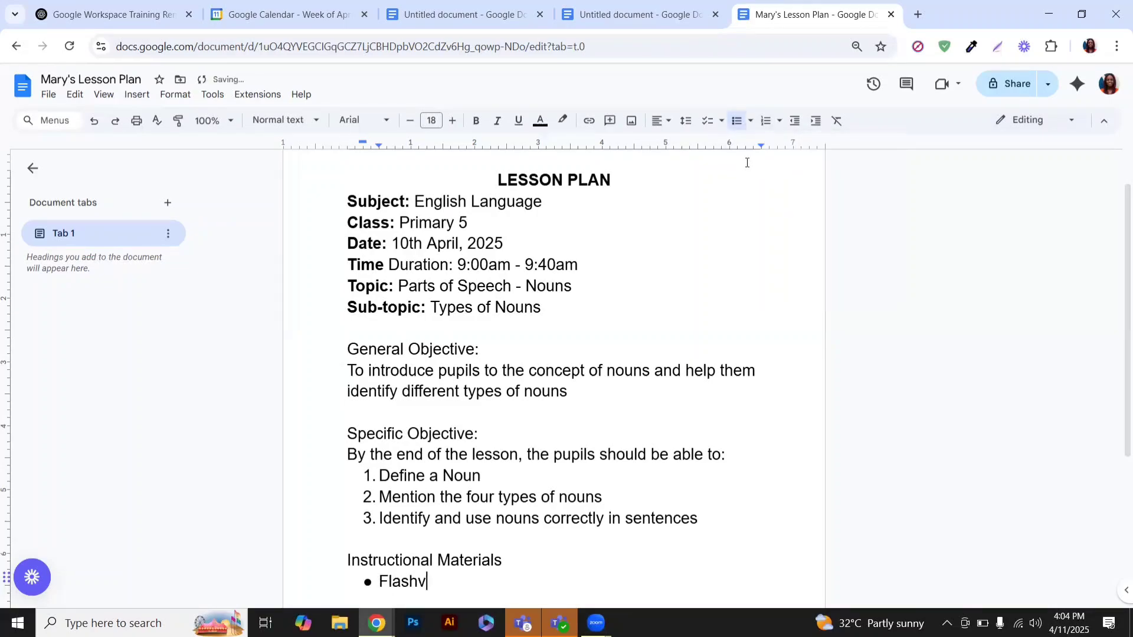
{"action": "key", "text": "BackSpace"}
{"action": "type", "text": "cards"}
Add "Marker and whiteboard" as the second bullet under Instructional Materials.
{"action": "key", "text": "Return"}
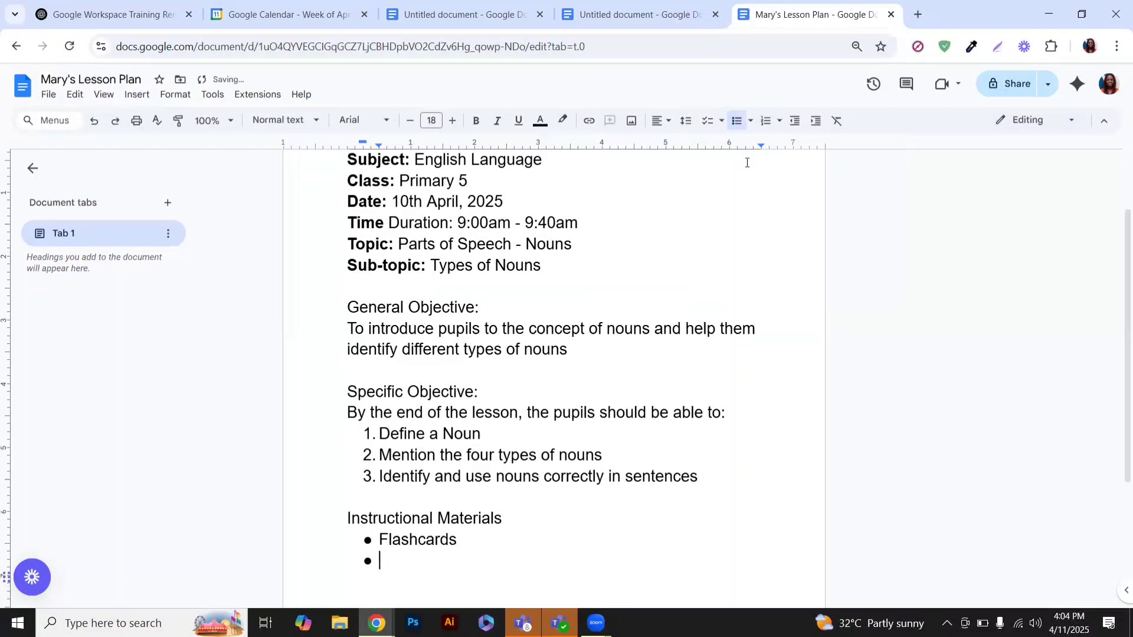
{"action": "type", "text": "Marj"}
{"action": "key", "text": "BackSpace"}
{"action": "type", "text": "ker and"}
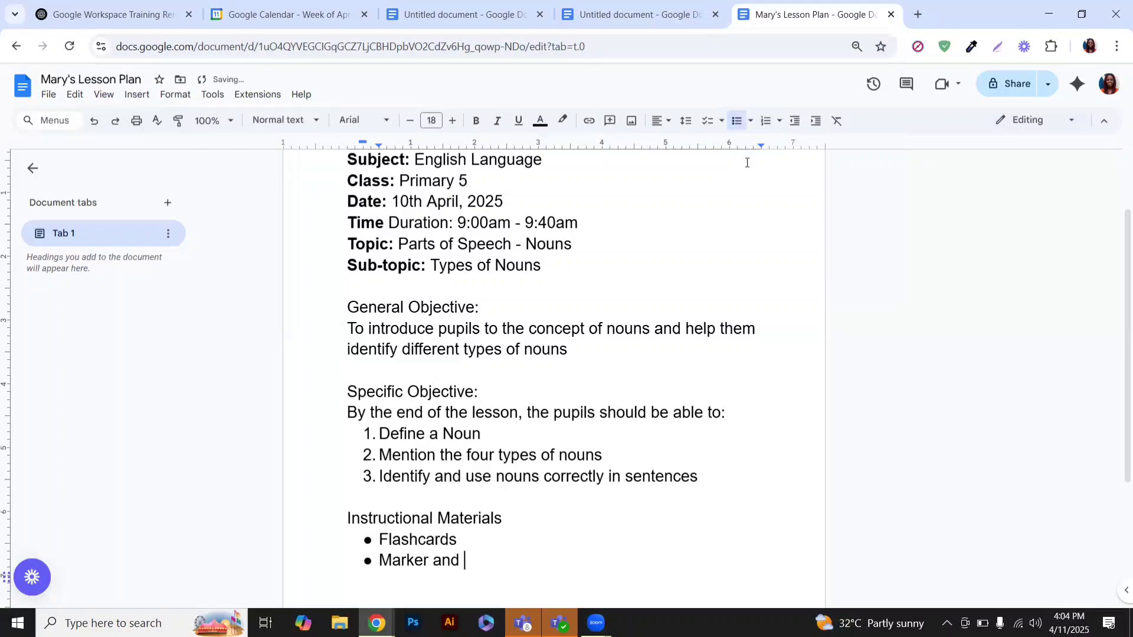
{"action": "type", "text": " whiteboard"}
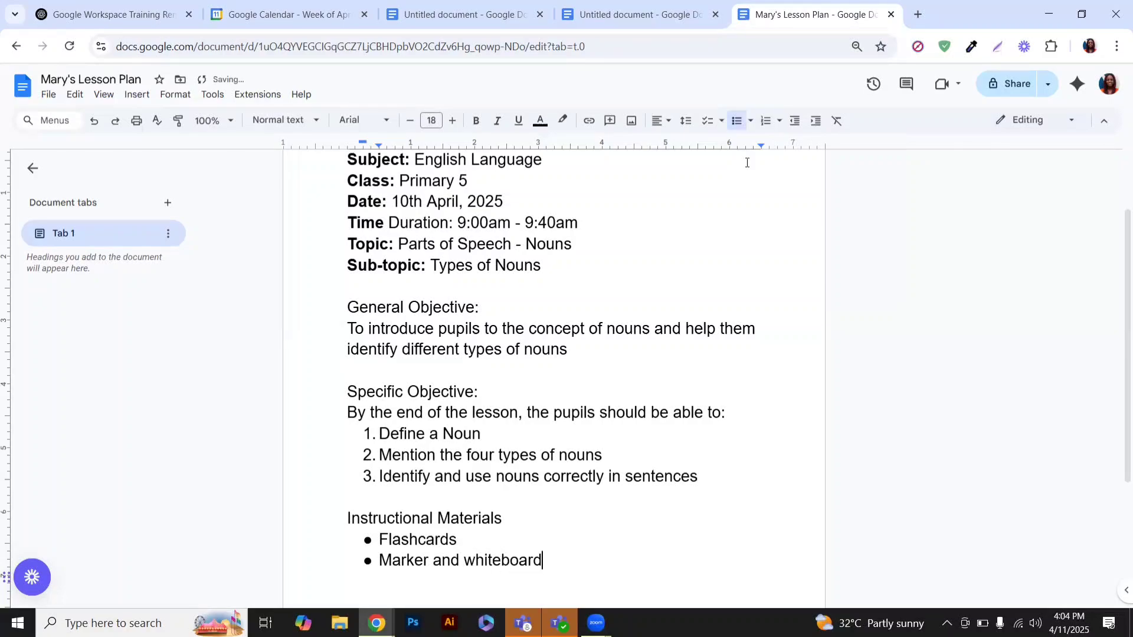
End the bulleted list and add the plain line "Previous Knowledge:" after one blank line.
{"action": "key", "text": "Return"}
{"action": "key", "text": "BackSpace"}
{"action": "key", "text": "BackSpace"}
{"action": "key", "text": "Return"}
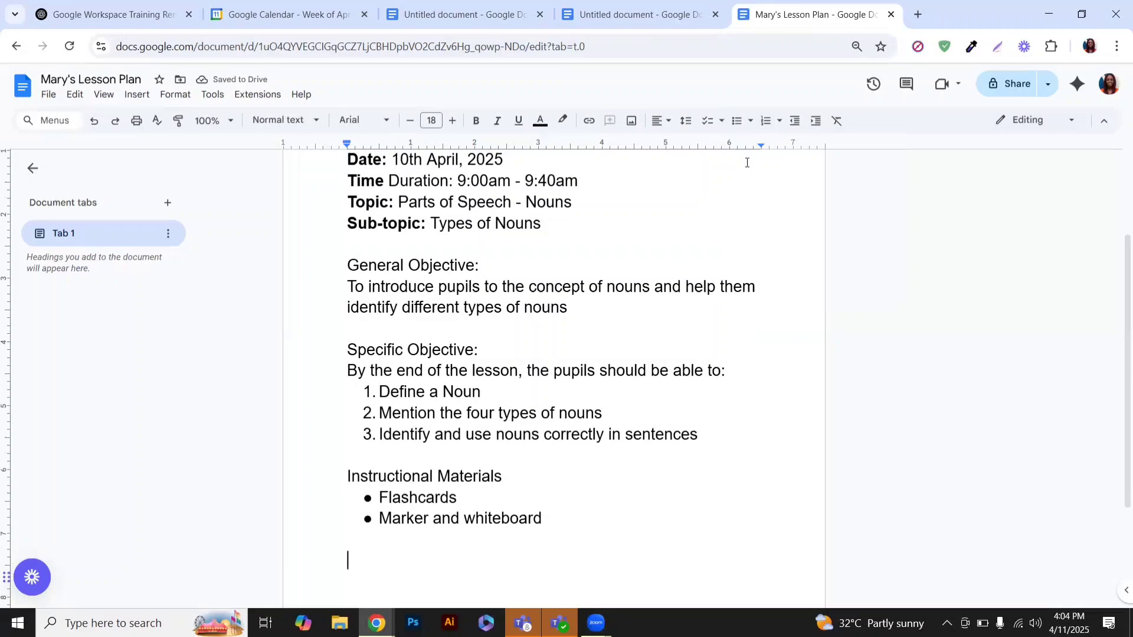
{"action": "type", "text": "Prevui"}
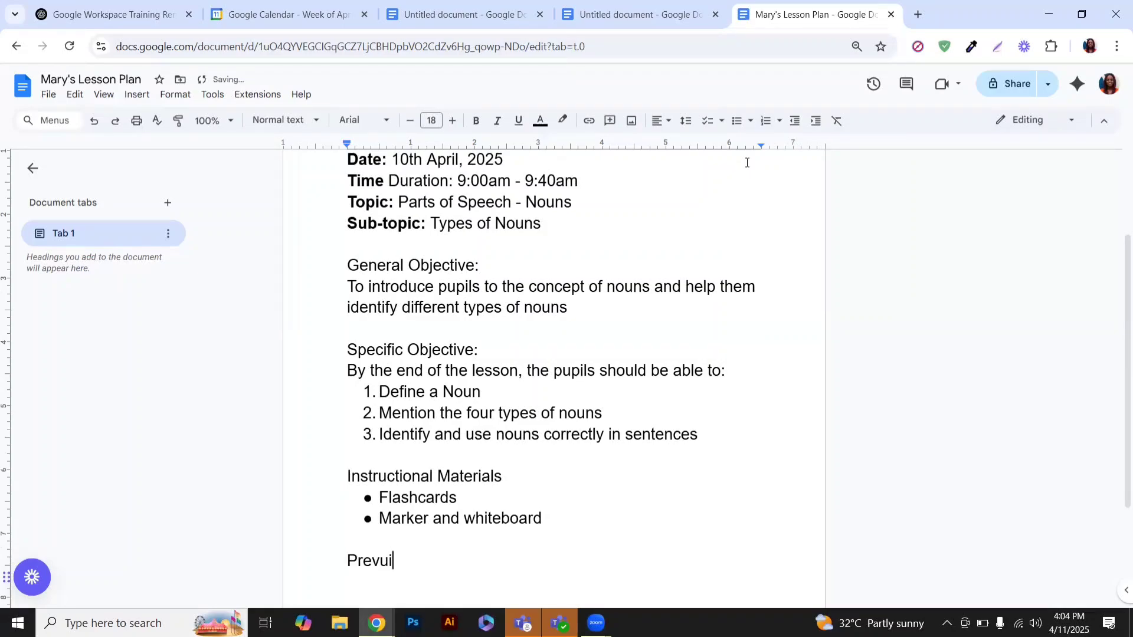
{"action": "key", "text": "BackSpace"}
{"action": "key", "text": "BackSpace"}
{"action": "type", "text": "ious Knowlw"}
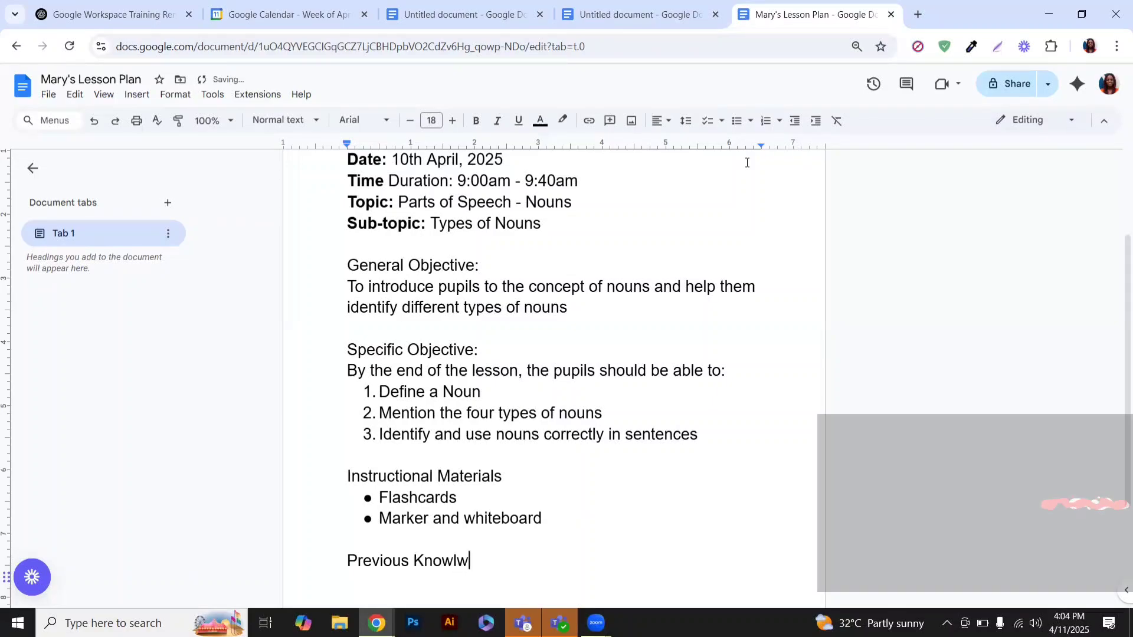
{"action": "key", "text": "BackSpace"}
{"action": "type", "text": "e"}
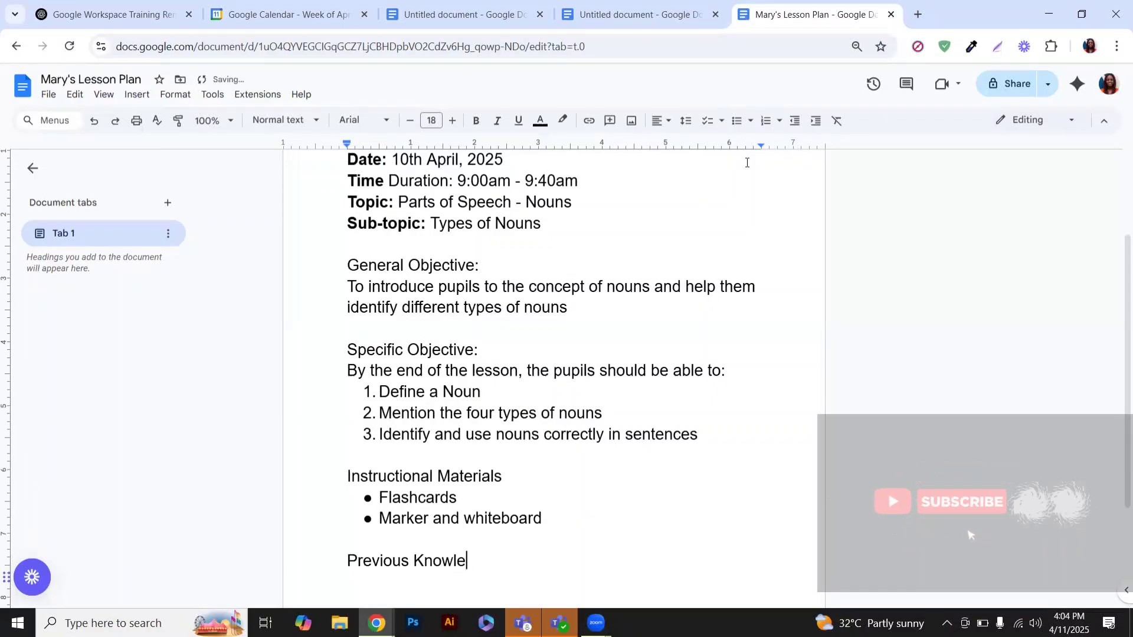
{"action": "type", "text": "dge:"}
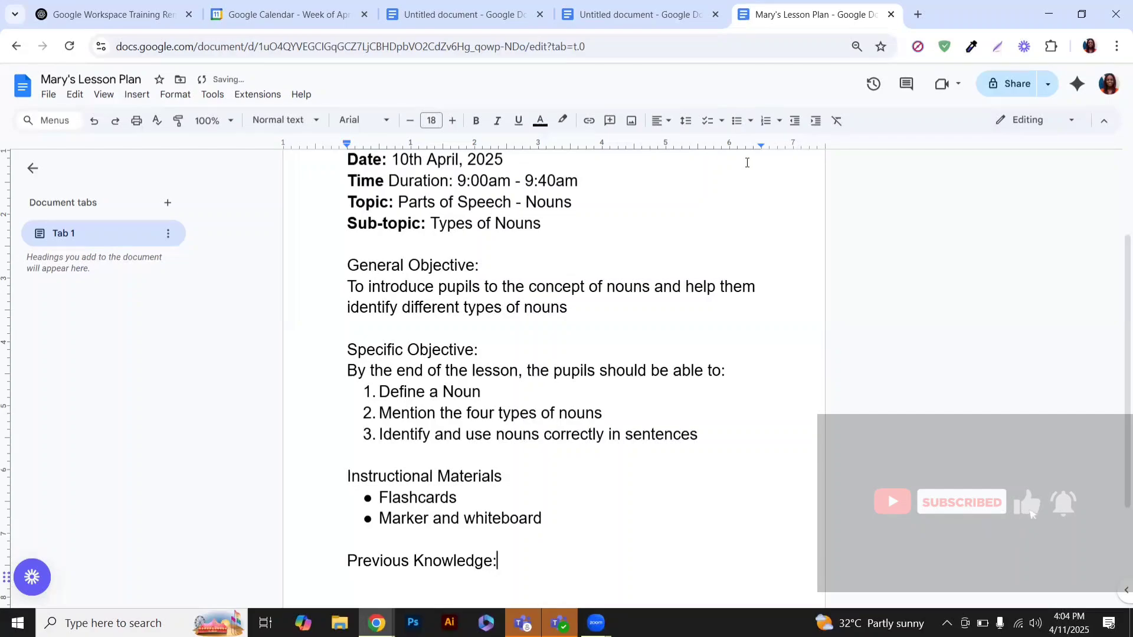
Write "Pupils have already been introduced to word classes." under Previous Knowledge and leave a blank line after it.
{"action": "key", "text": "Return"}
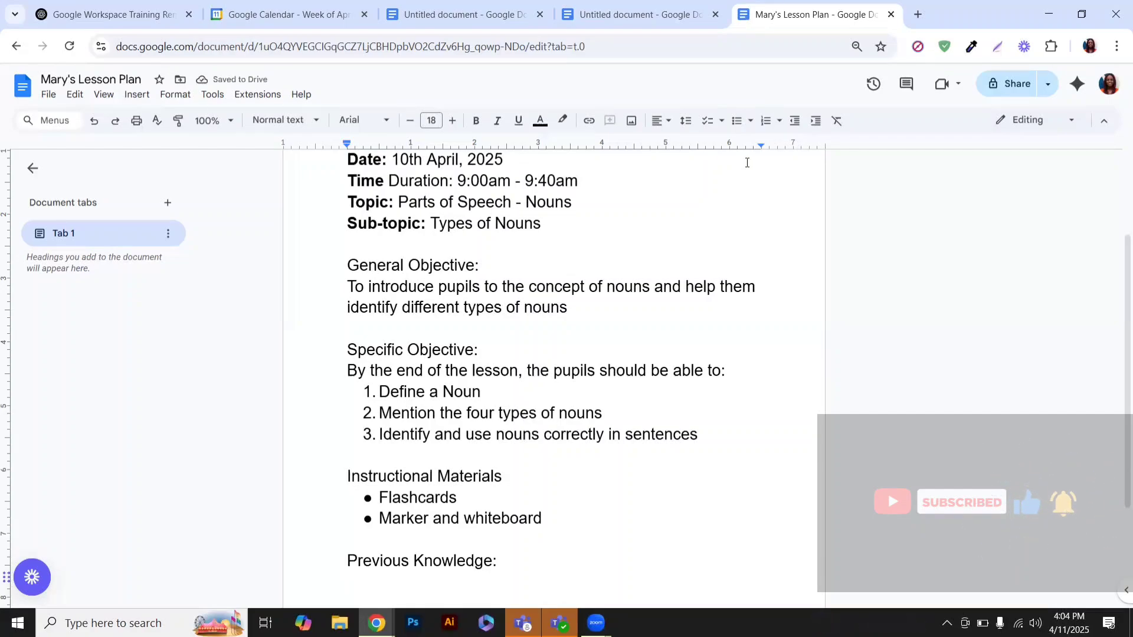
{"action": "type", "text": "Pupils"}
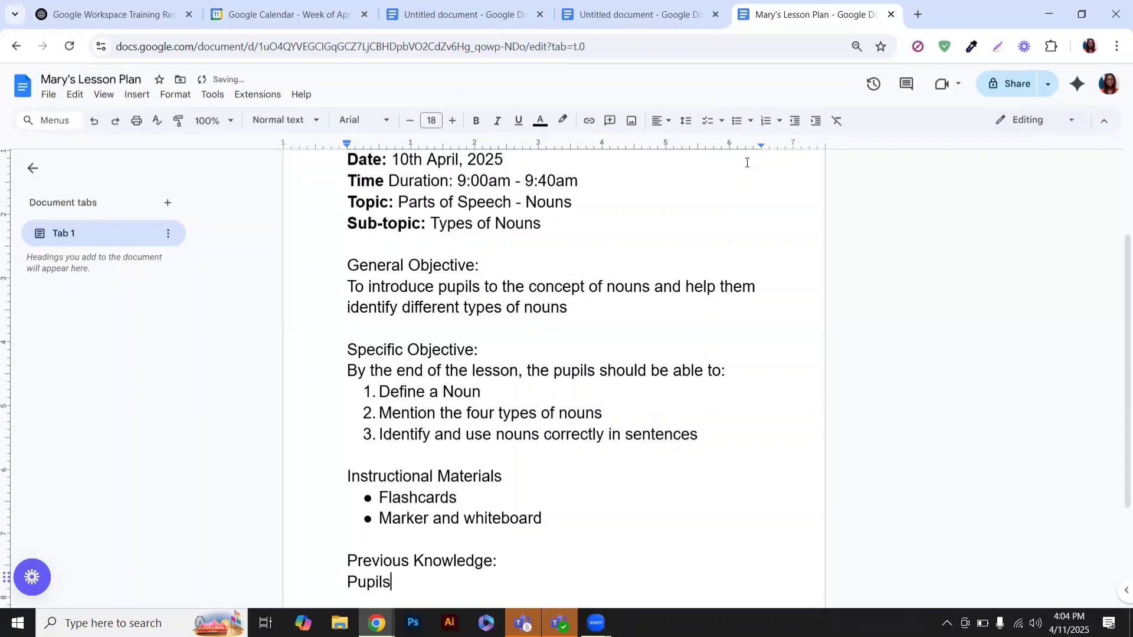
{"action": "type", "text": " have al"}
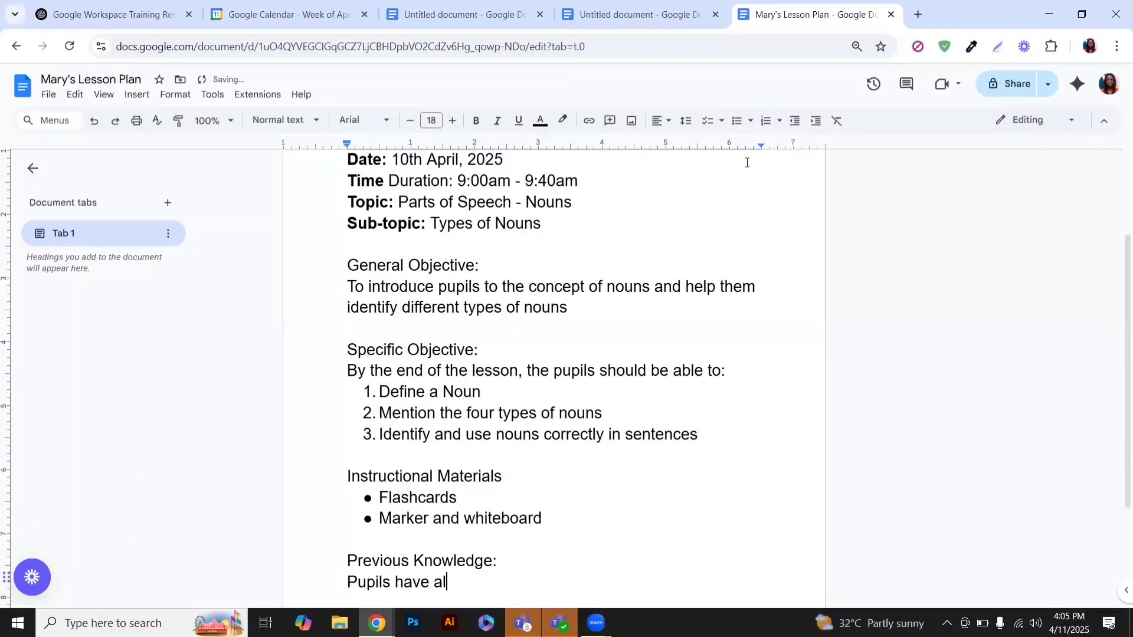
{"action": "type", "text": "ready been in"}
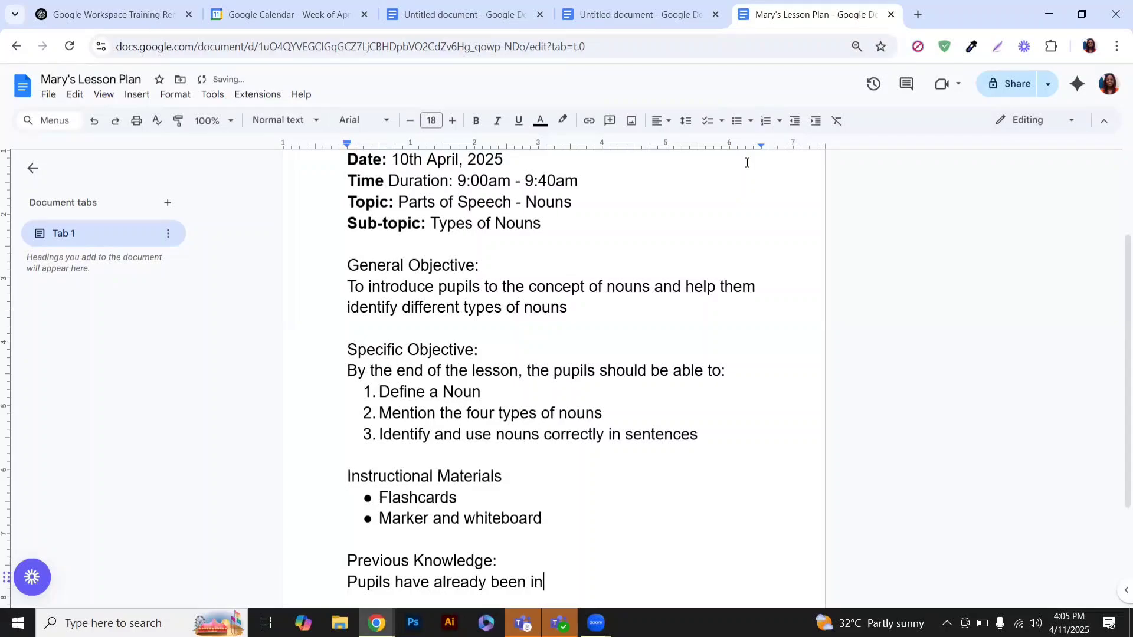
{"action": "type", "text": "troduced to wor"}
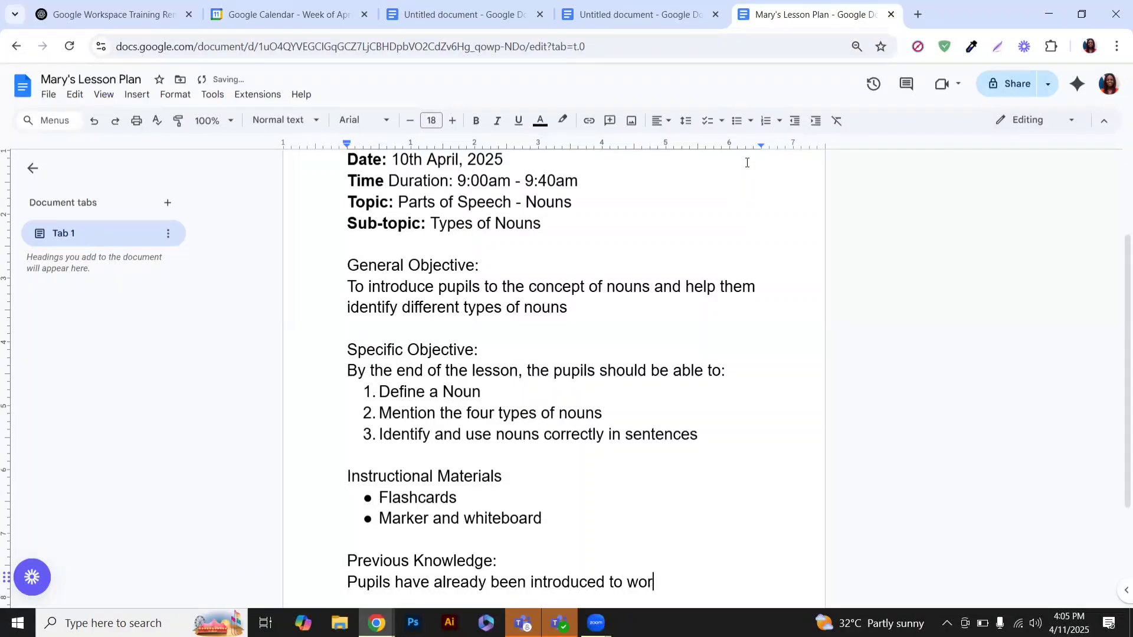
{"action": "type", "text": "d classes."}
{"action": "key", "text": "Return"}
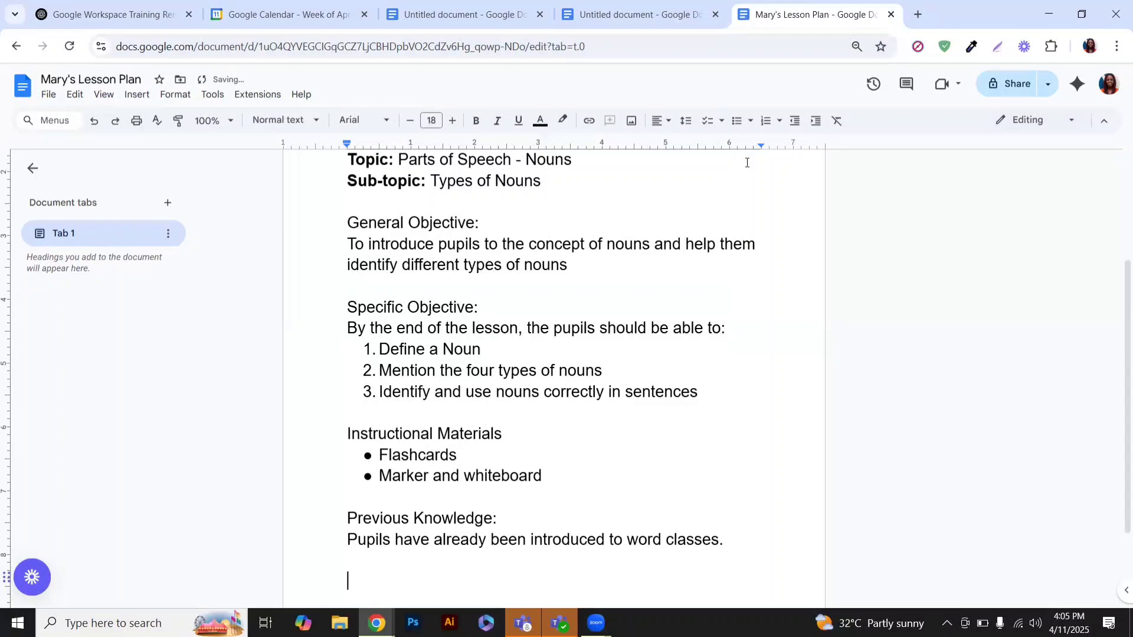
Add the plain line "Step-by-step Presentation" below the Previous Knowledge section and start a new line after it.
{"action": "type", "text": "Str"}
{"action": "key", "text": "BackSpace"}
{"action": "type", "text": "ep-by"}
{"action": "key", "text": "BackSpace"}
{"action": "type", "text": "-step "}
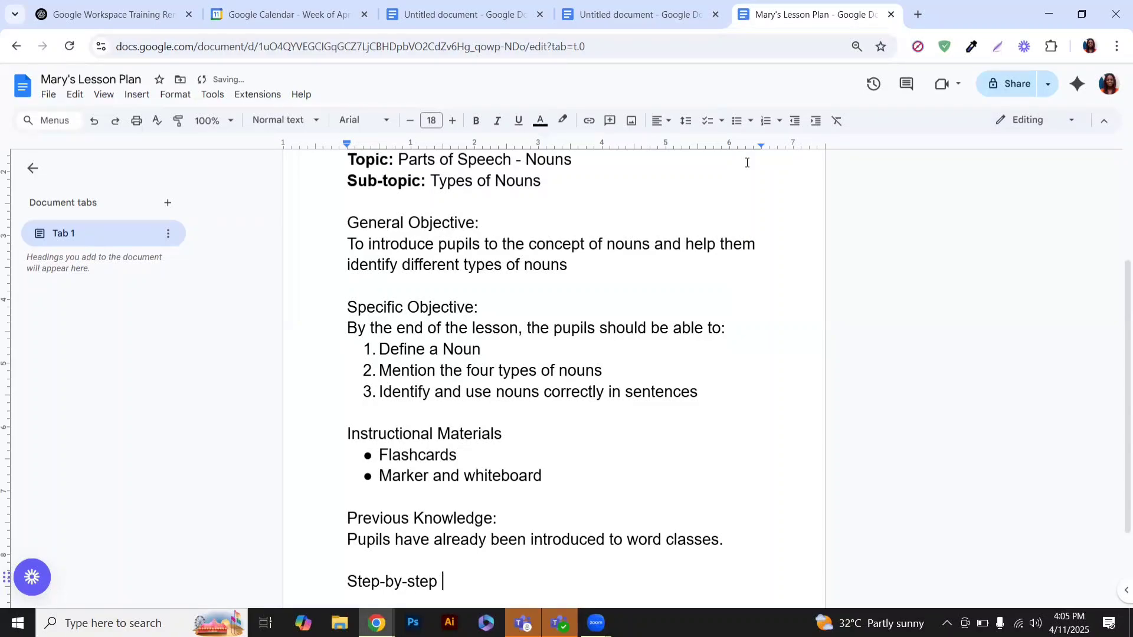
{"action": "type", "text": "Presentatiom"}
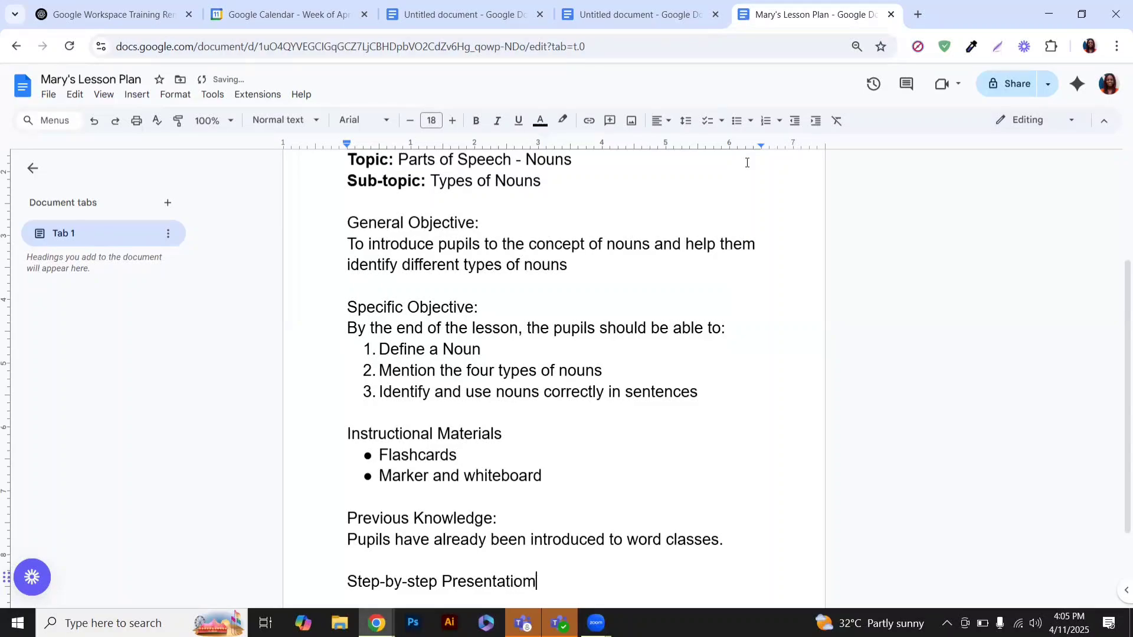
{"action": "key", "text": "BackSpace"}
{"action": "type", "text": "n"}
{"action": "key", "text": "Return"}
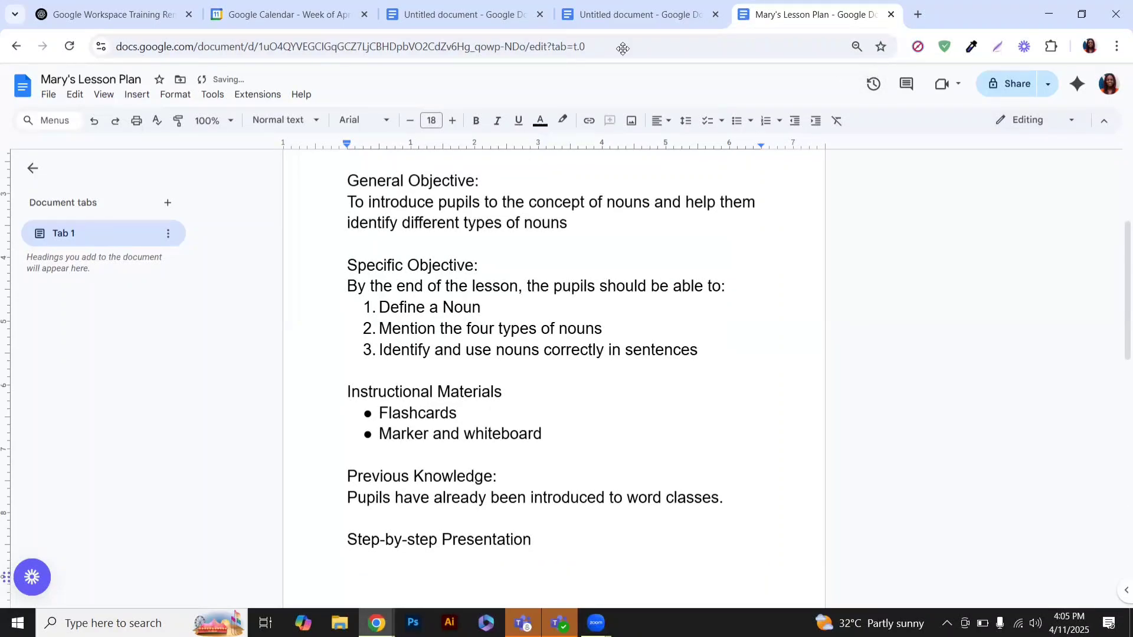
Make the General Objective and Specific Objective headings bold.
{"action": "left_click_drag", "start_coordinate": [479, 181], "coordinate": [348, 183]}
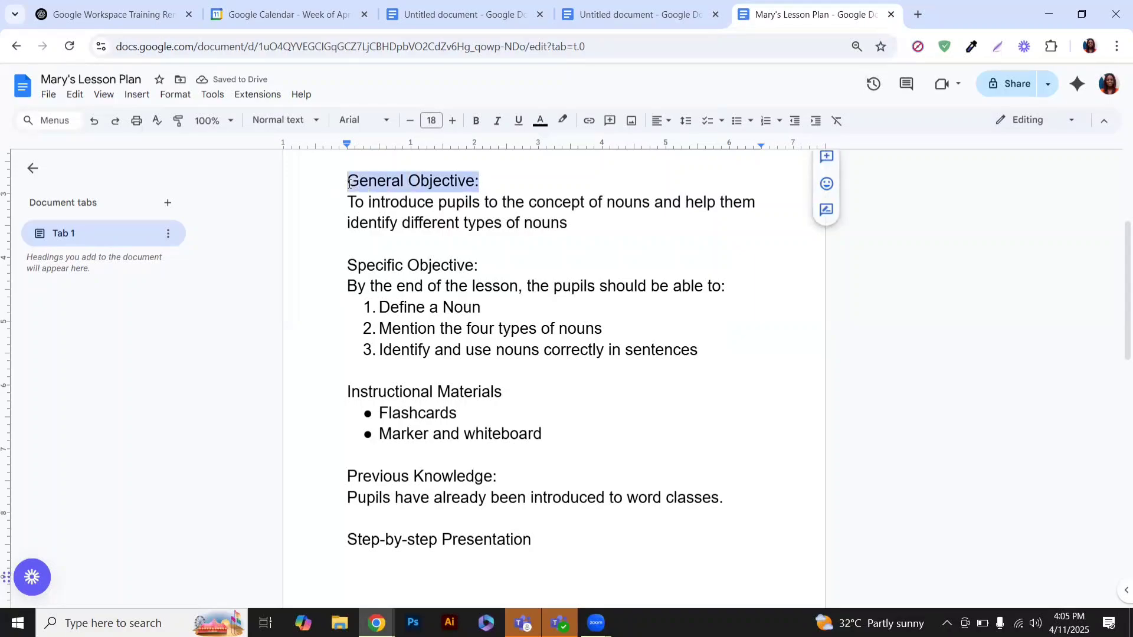
{"action": "left_click", "coordinate": [476, 120]}
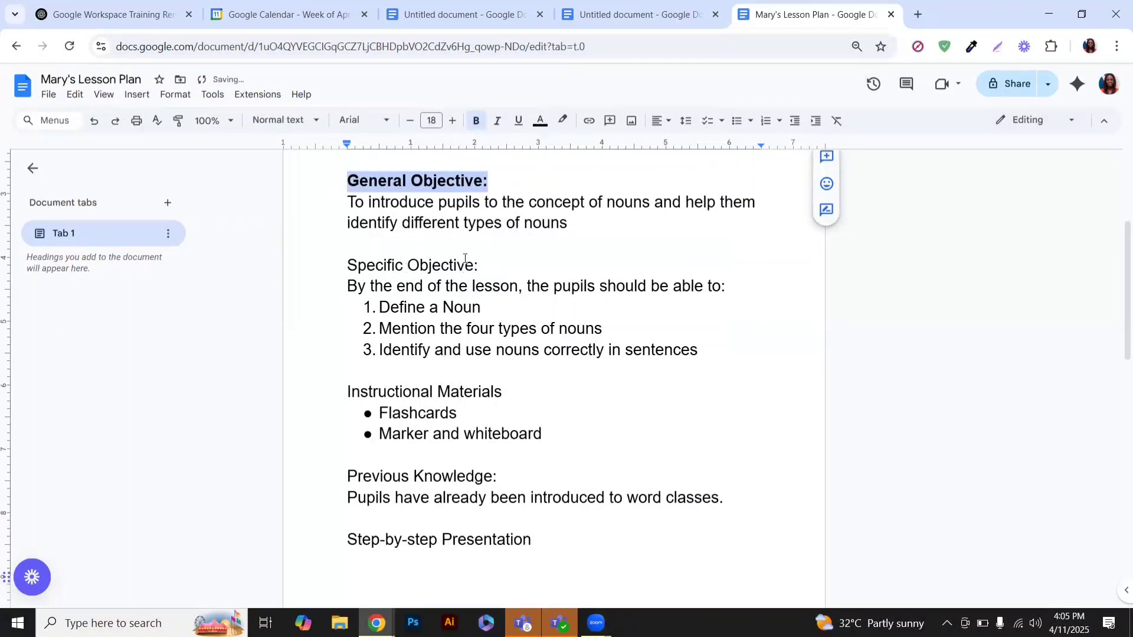
{"action": "left_click_drag", "start_coordinate": [475, 267], "coordinate": [347, 266]}
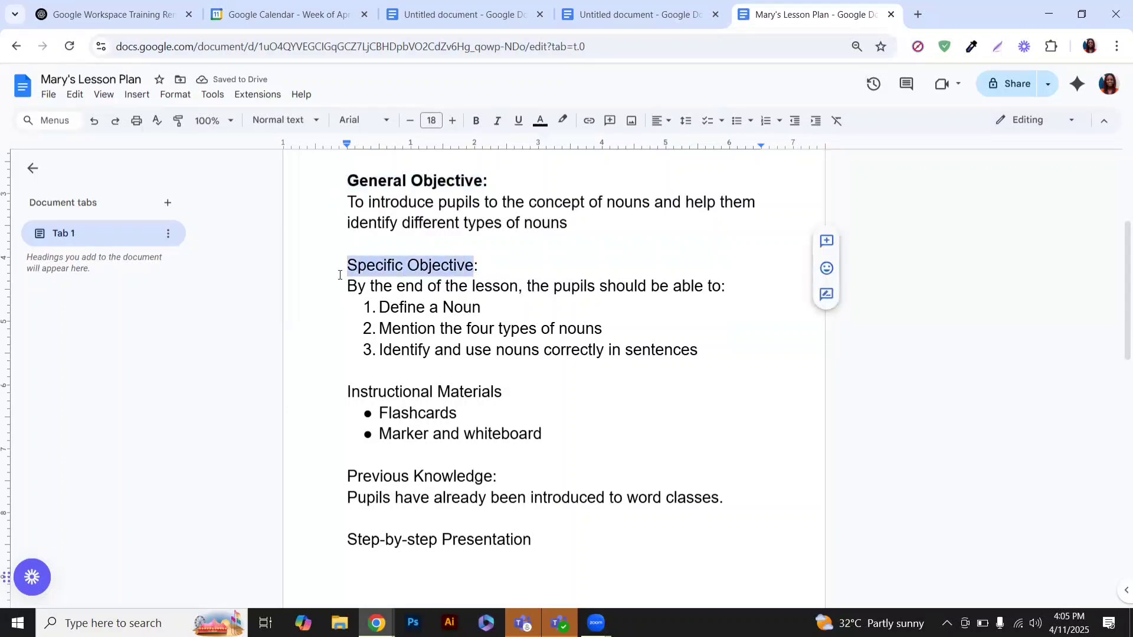
{"action": "left_click", "coordinate": [476, 120]}
Make the Instructional Materials, Previous Knowledge and Step-by-step Presentation headings bold and start a new line below the last one.
{"action": "left_click_drag", "start_coordinate": [503, 392], "coordinate": [322, 391]}
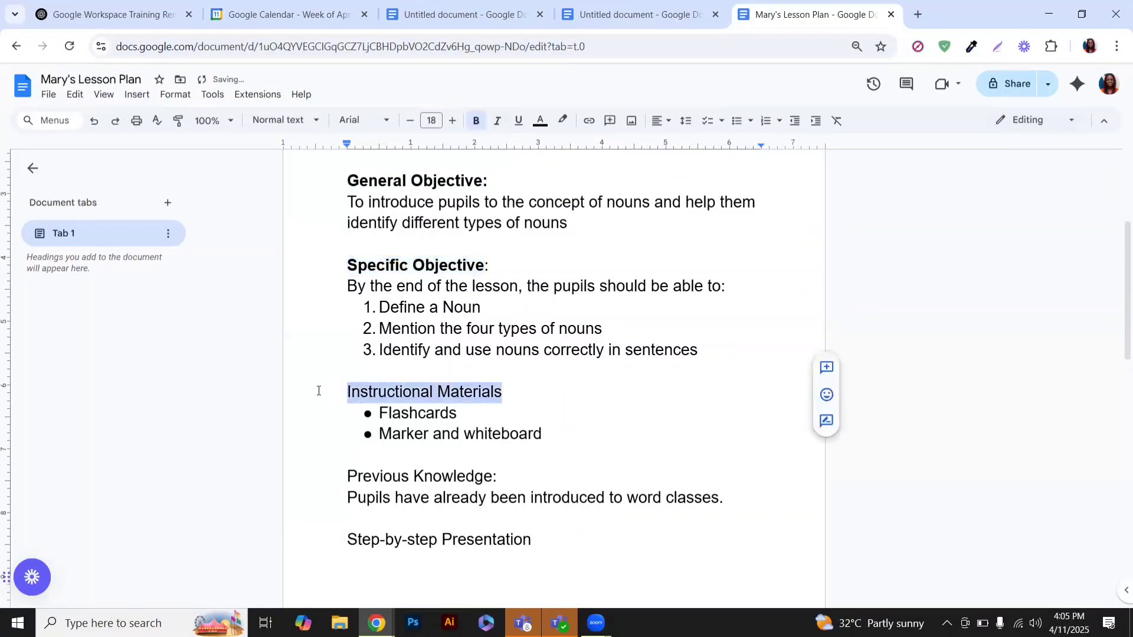
{"action": "left_click", "coordinate": [475, 120]}
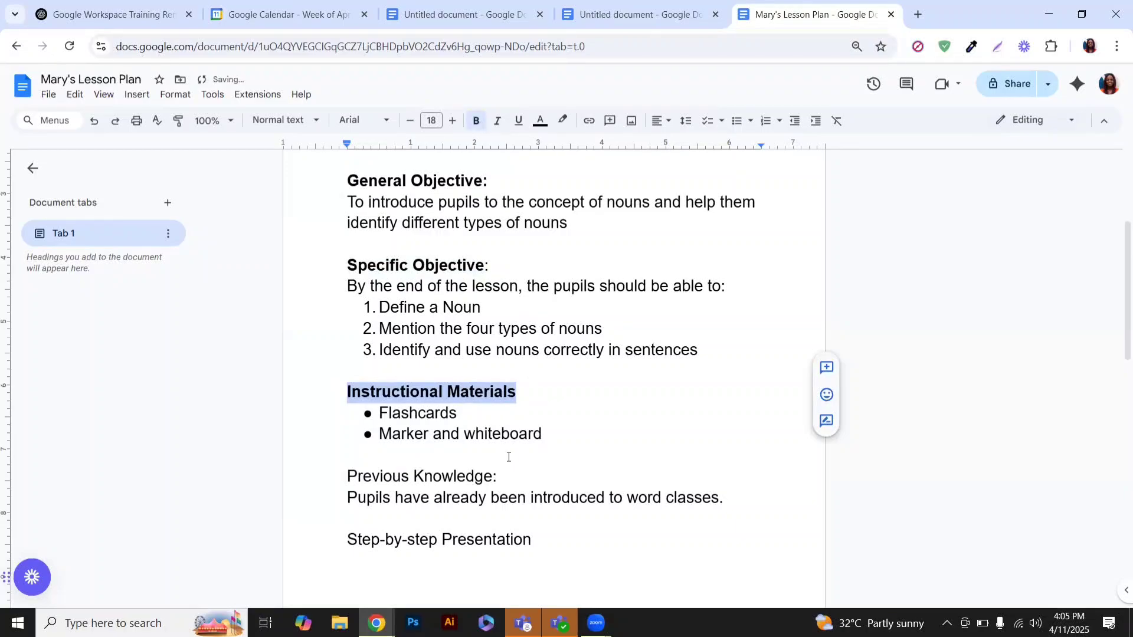
{"action": "left_click_drag", "start_coordinate": [498, 476], "coordinate": [346, 477]}
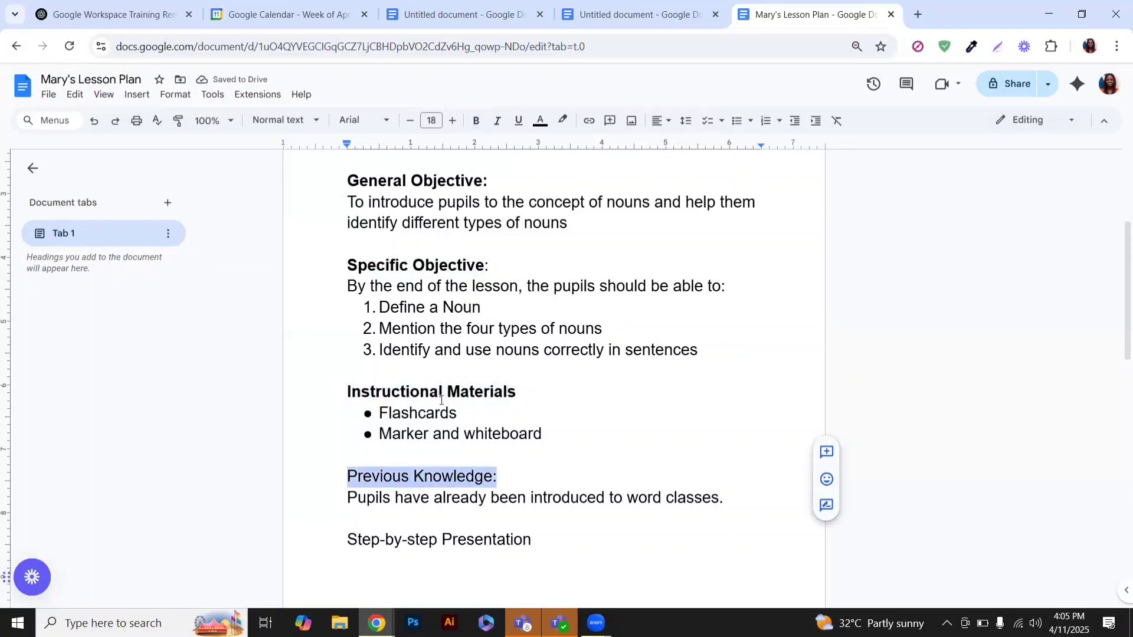
{"action": "left_click", "coordinate": [477, 122]}
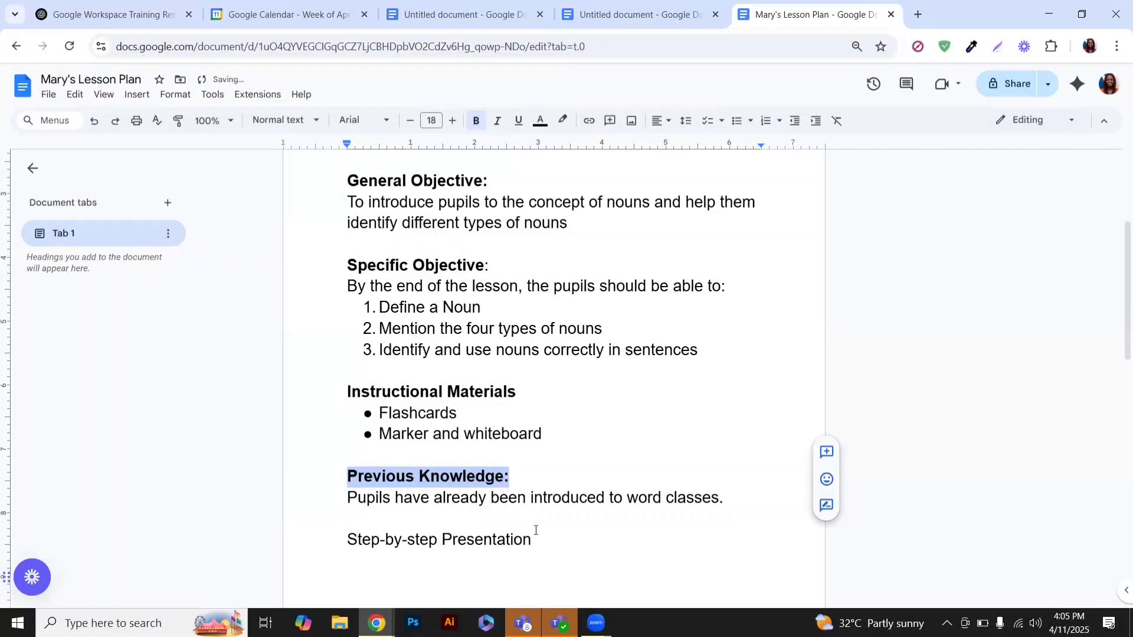
{"action": "left_click_drag", "start_coordinate": [532, 538], "coordinate": [347, 544]}
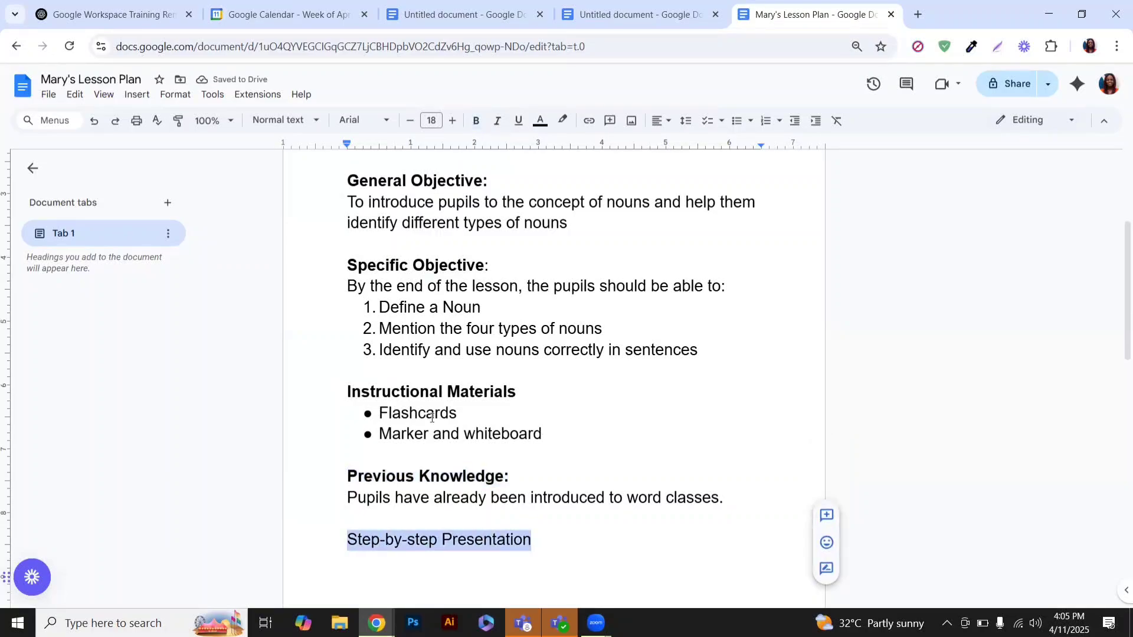
{"action": "left_click", "coordinate": [480, 126]}
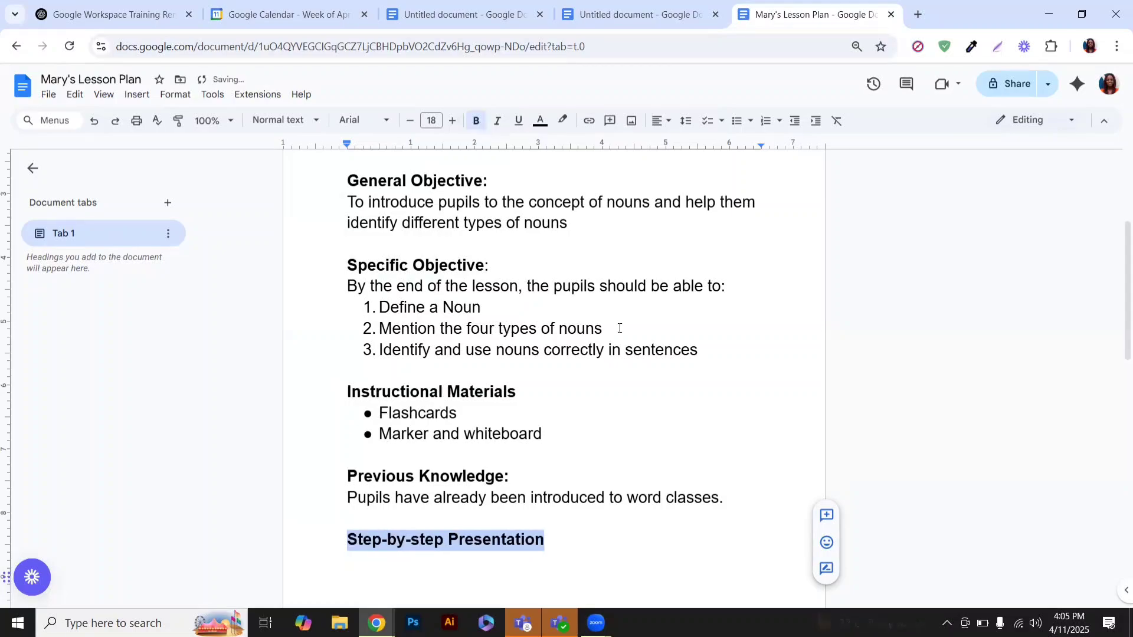
{"action": "left_click", "coordinate": [555, 543]}
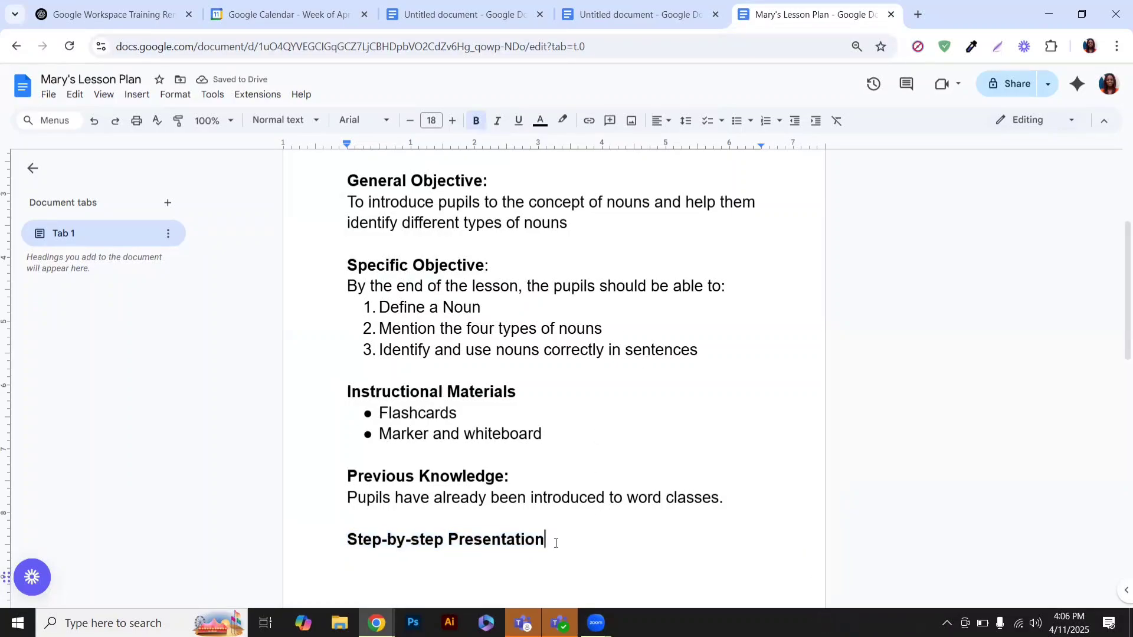
{"action": "key", "text": "Return"}
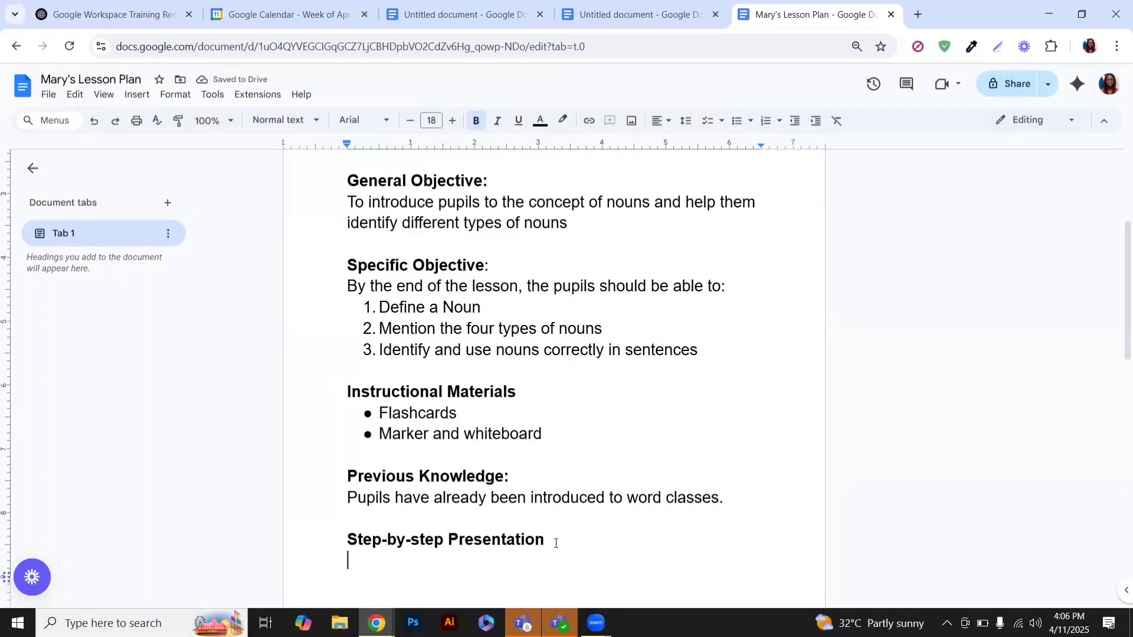
{"action": "type", "text": "Intr"}
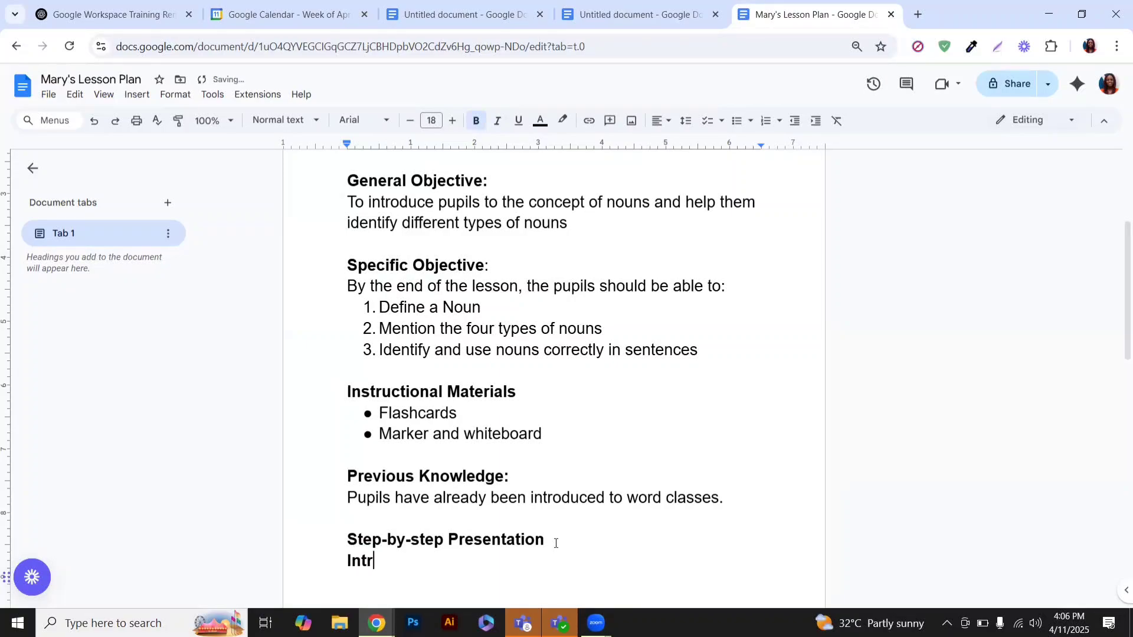
{"action": "type", "text": "oduction"}
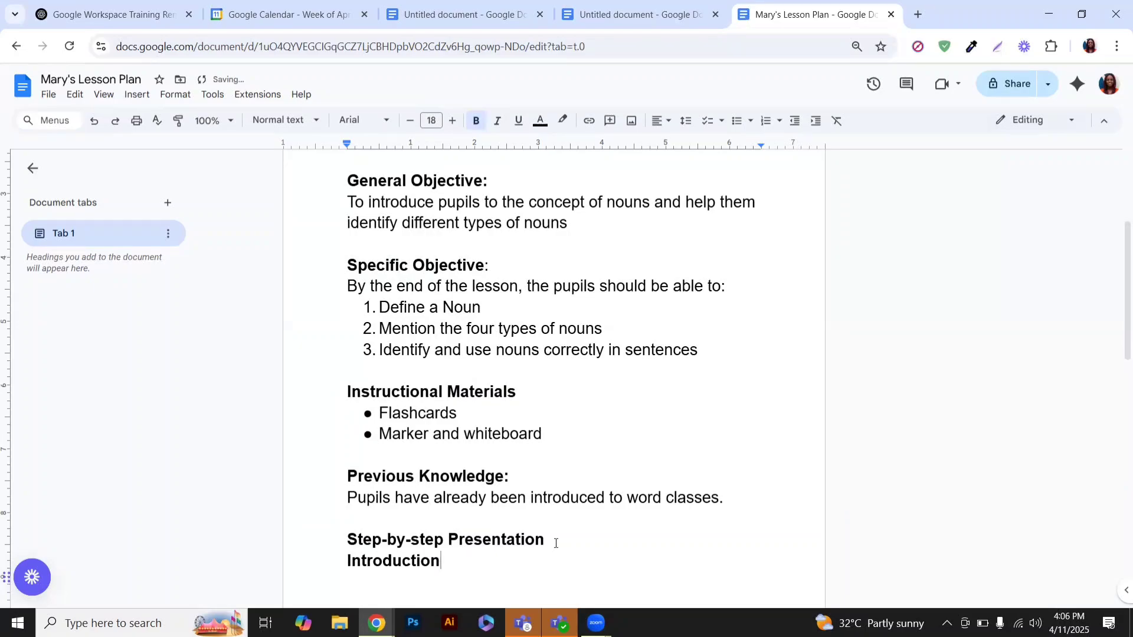
{"action": "key", "text": "BackSpace"}
{"action": "key", "text": "BackSpace"}
{"action": "key", "text": "BackSpace"}
{"action": "key", "text": "BackSpace"}
{"action": "key", "text": "BackSpace"}
{"action": "key", "text": "BackSpace"}
{"action": "key", "text": "BackSpace"}
{"action": "key", "text": "BackSpace"}
{"action": "key", "text": "BackSpace"}
{"action": "key", "text": "BackSpace"}
{"action": "key", "text": "BackSpace"}
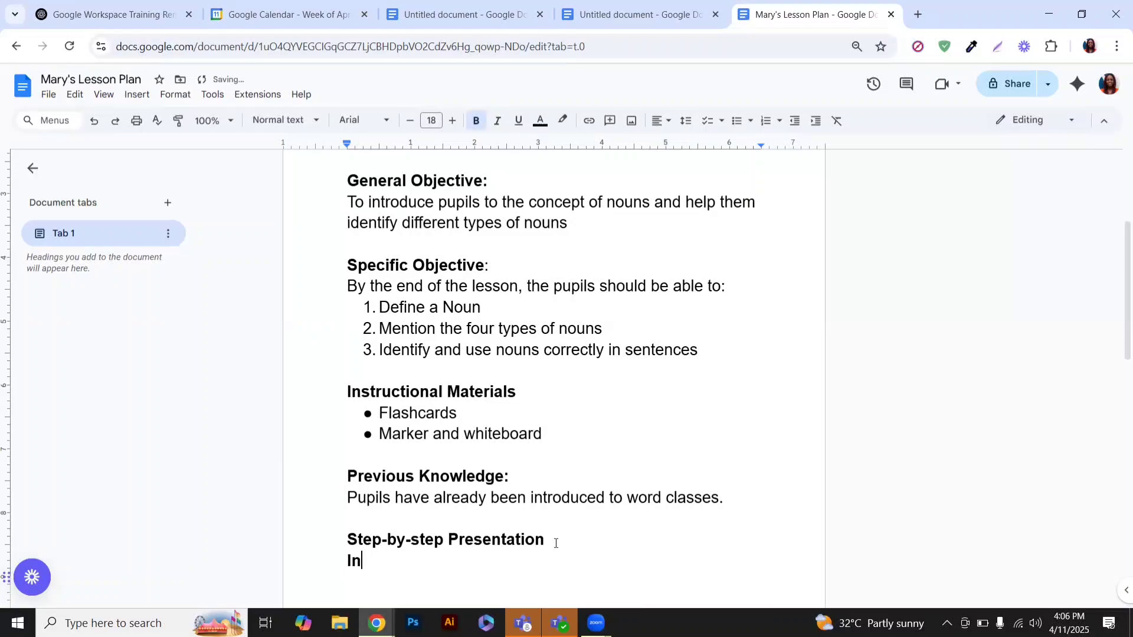
{"action": "key", "text": "BackSpace"}
Write the bold line "Step 1: Introduction" directly under the Step-by-step Presentation heading.
{"action": "type", "text": "Step 1"}
{"action": "key", "text": "BackSpace"}
{"action": "type", "text": "1\""}
{"action": "key", "text": "BackSpace"}
{"action": "type", "text": ": Introdu"}
{"action": "type", "text": "ctio"}
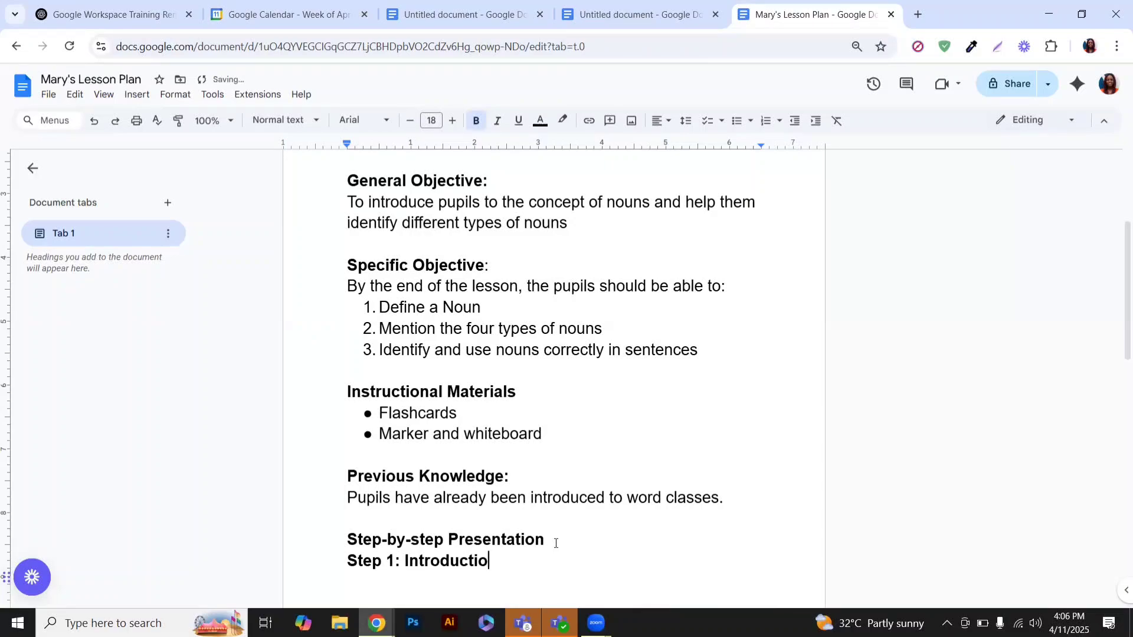
{"action": "type", "text": "n"}
Add the bold line "Teacher’s Activity: Ask pupils to mention names of people or places they know." on the second page and start a new line.
{"action": "scroll", "coordinate": [555, 543], "scroll_direction": "down", "scroll_amount": 3}
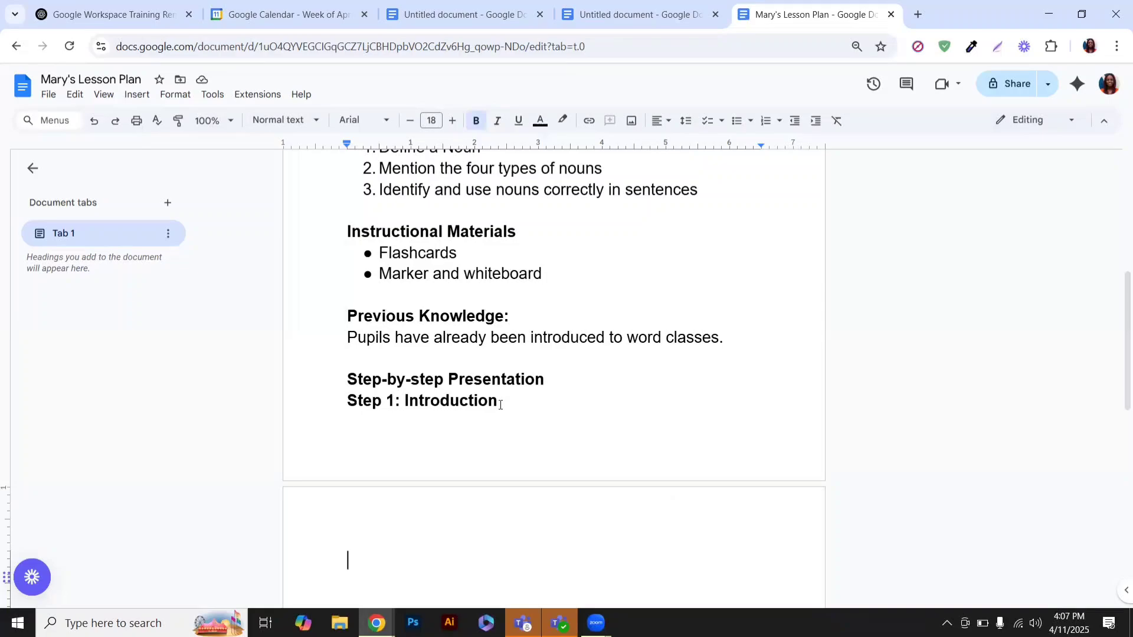
{"action": "type", "text": "Tea"}
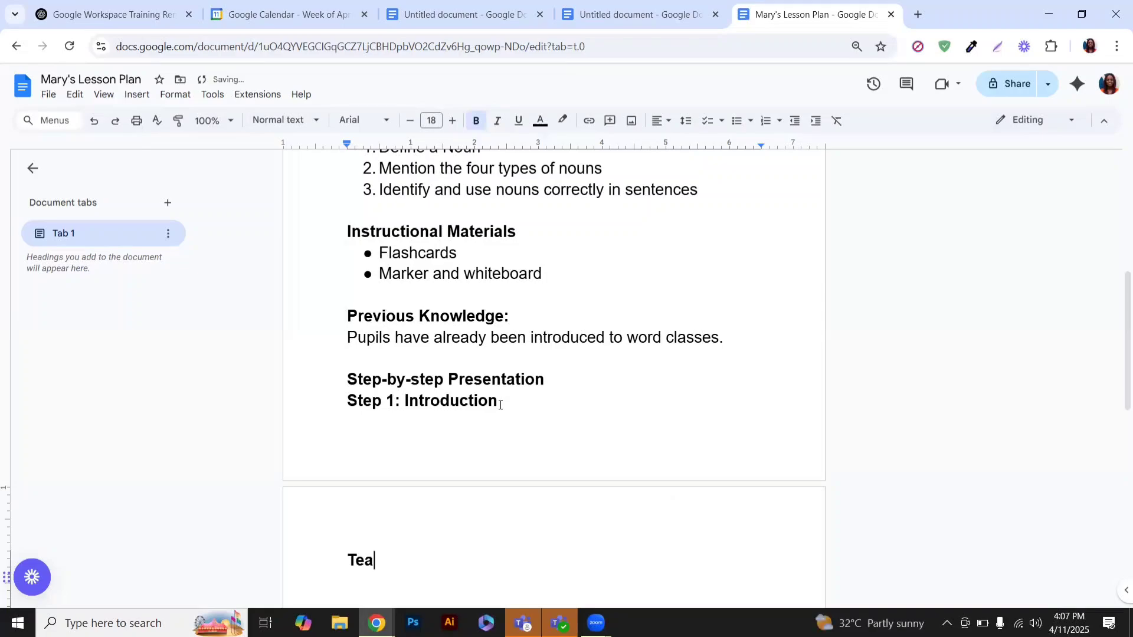
{"action": "type", "text": "cher's "}
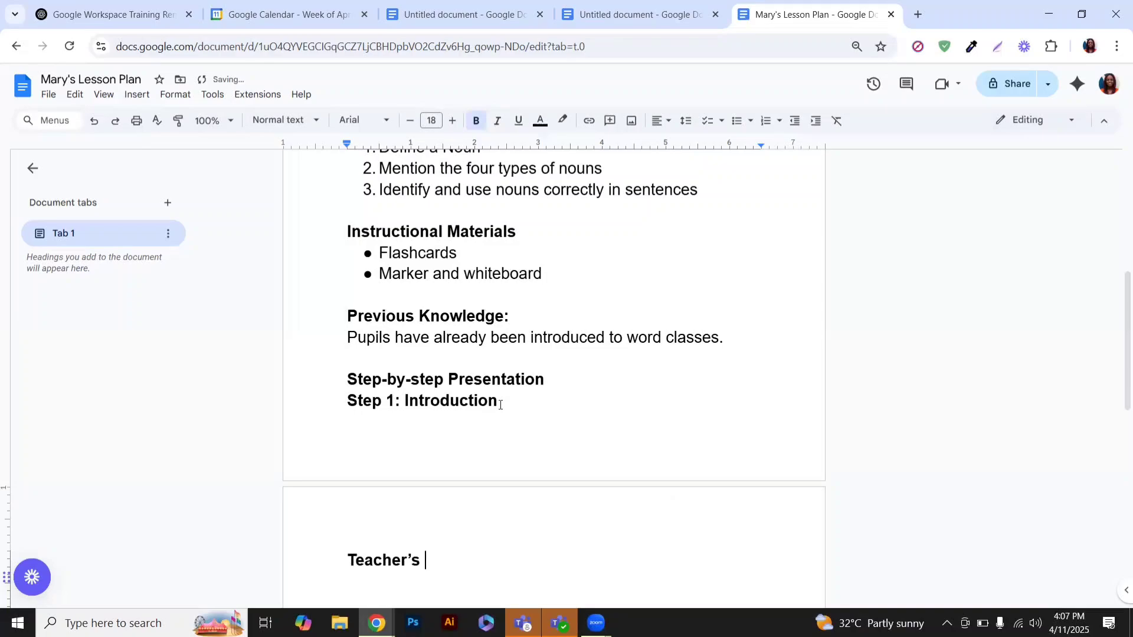
{"action": "type", "text": "Activity: As"}
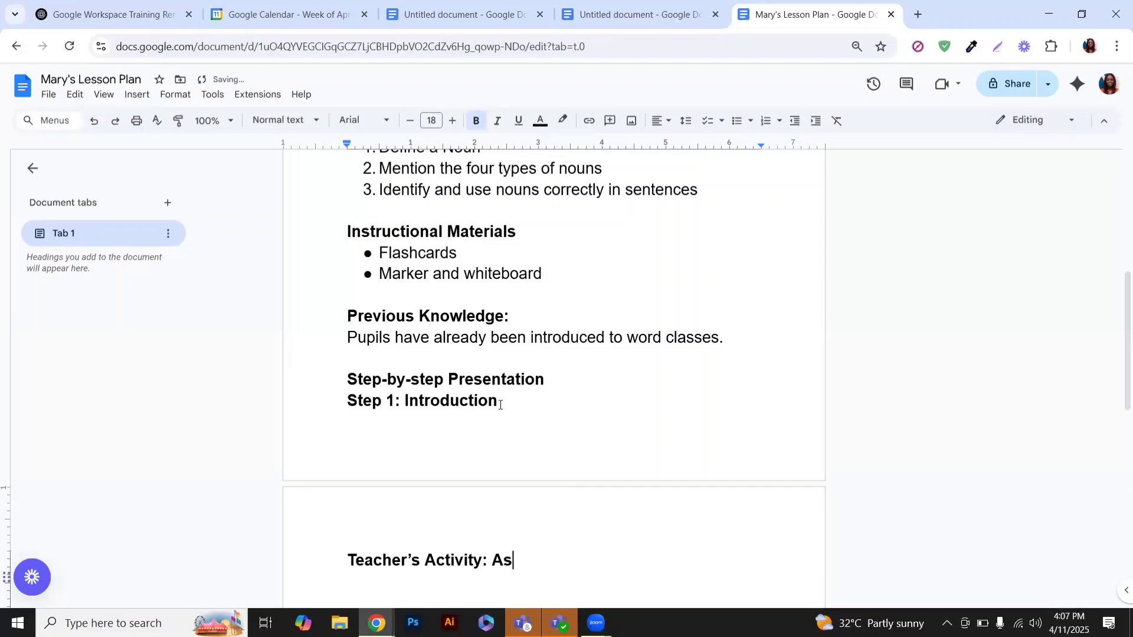
{"action": "type", "text": "k pupils to"}
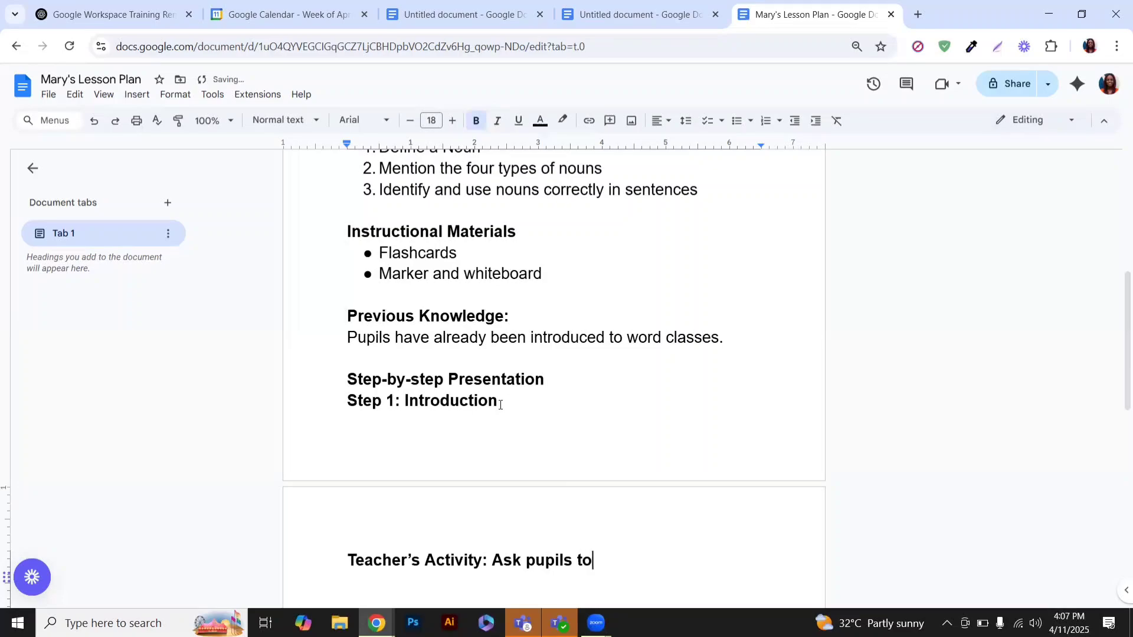
{"action": "type", "text": " mention names of "}
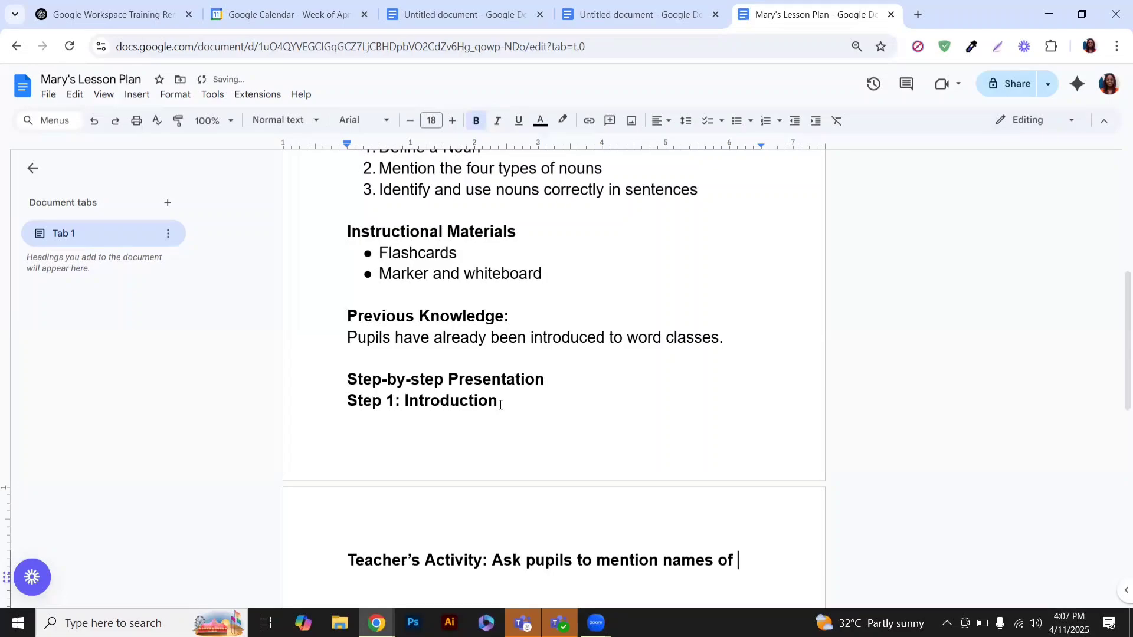
{"action": "type", "text": "people or places the"}
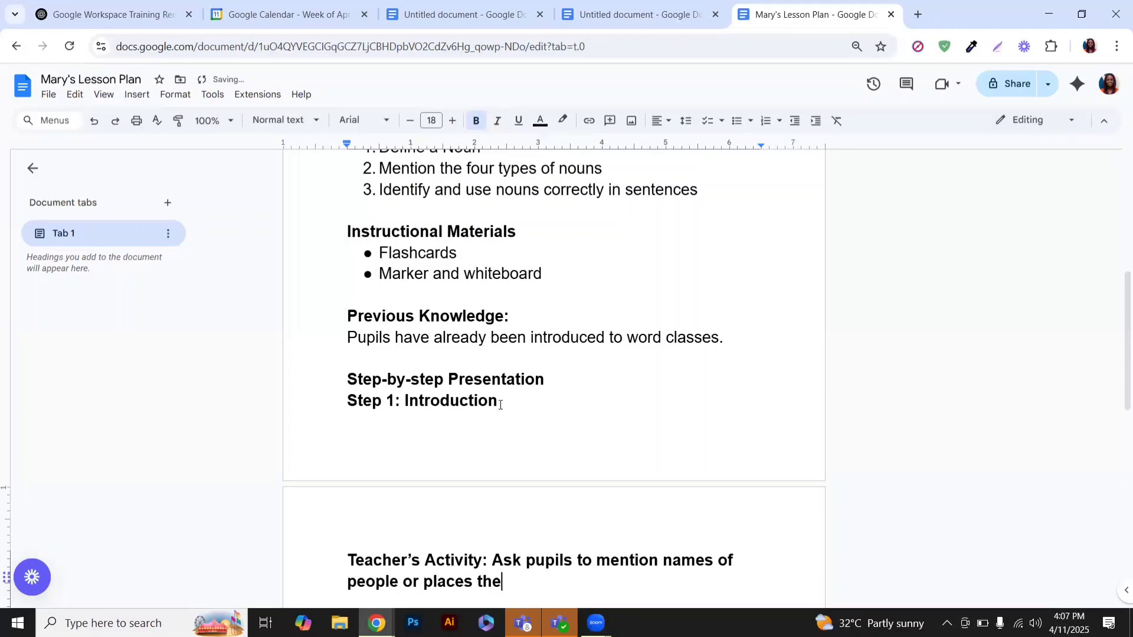
{"action": "type", "text": "y know."}
{"action": "key", "text": "Return"}
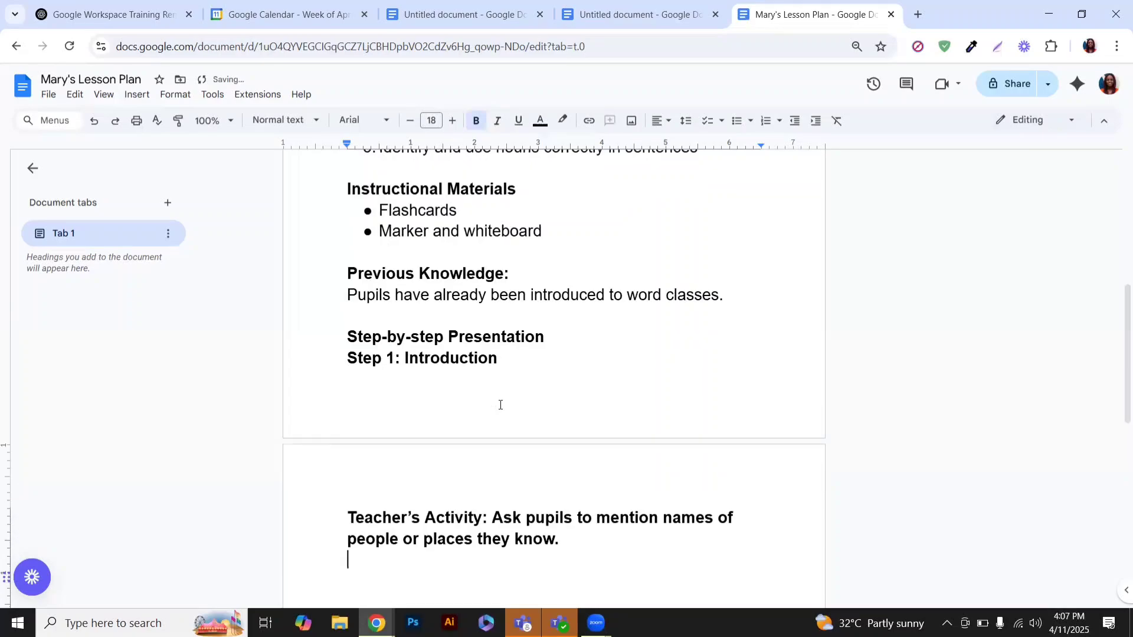
{"action": "type", "text": "St"}
{"action": "type", "text": "udent"}
{"action": "type", "text": "'"}
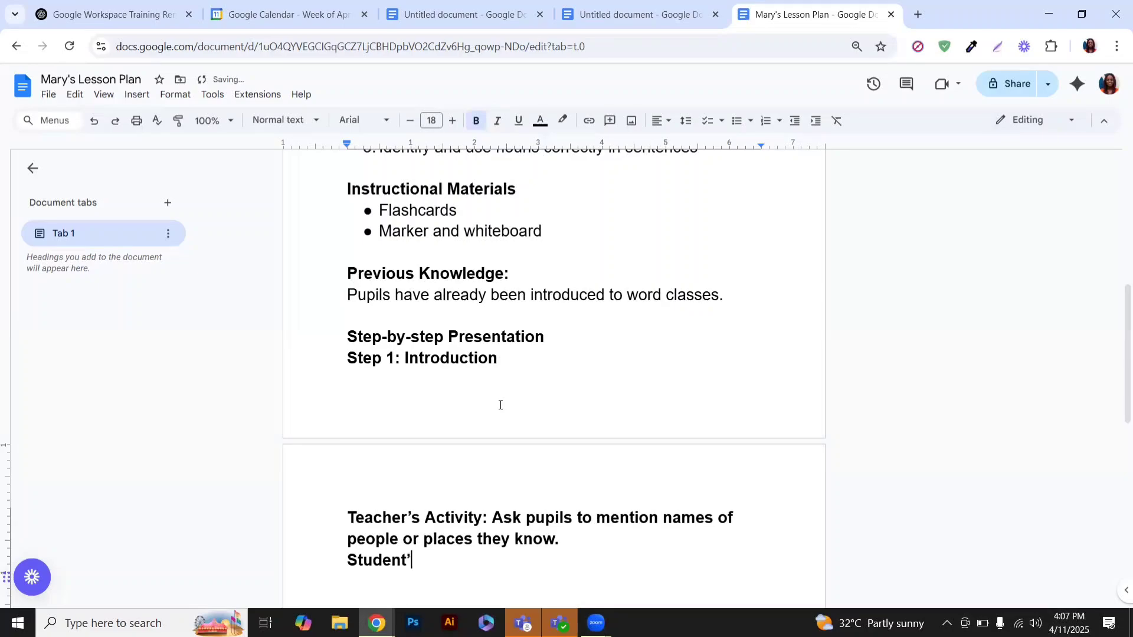
{"action": "key", "text": "BackSpace"}
{"action": "key", "text": "BackSpace"}
{"action": "key", "text": "BackSpace"}
{"action": "key", "text": "BackSpace"}
{"action": "key", "text": "BackSpace"}
{"action": "key", "text": "BackSpace"}
{"action": "key", "text": "BackSpace"}
{"action": "key", "text": "BackSpace"}
Write the line "Pupil’s Activity: Pupil’s respond" below the teacher's activity of Step 1.
{"action": "type", "text": "Pupils"}
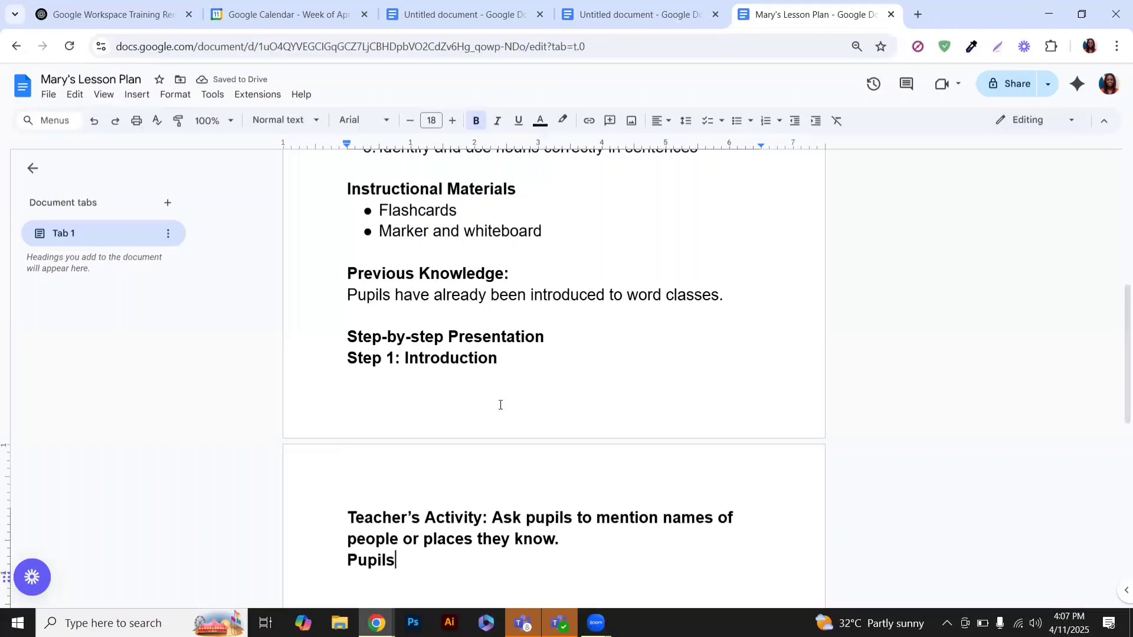
{"action": "key", "text": "BackSpace"}
{"action": "type", "text": "'"}
{"action": "type", "text": "s "}
{"action": "type", "text": "Acti"}
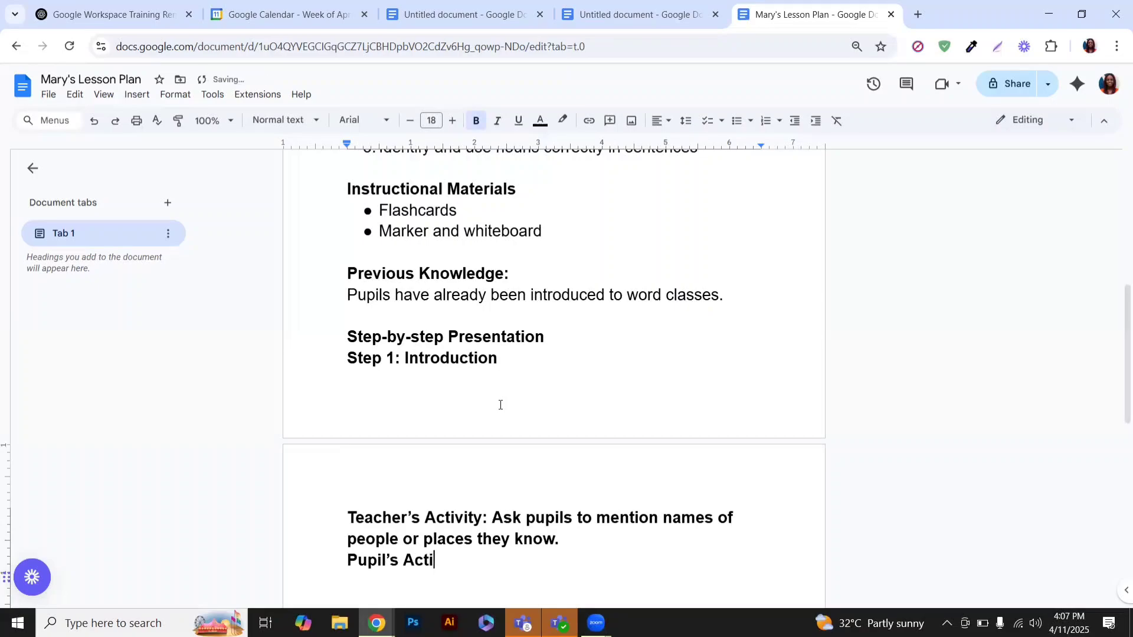
{"action": "type", "text": "vity: Pupil"}
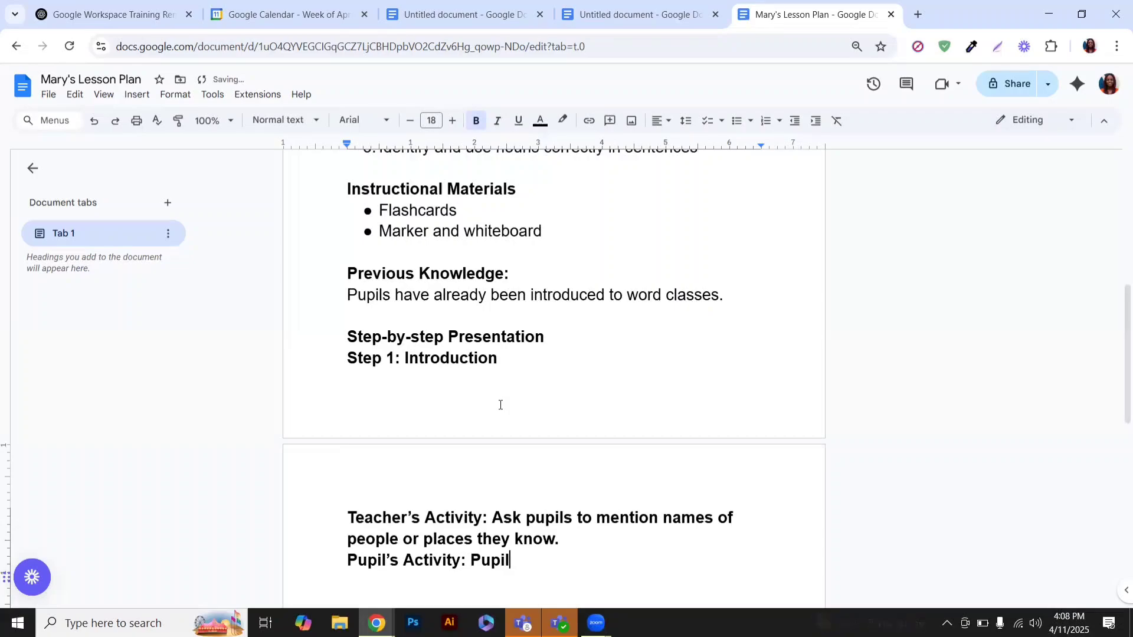
{"action": "type", "text": "'s respond"}
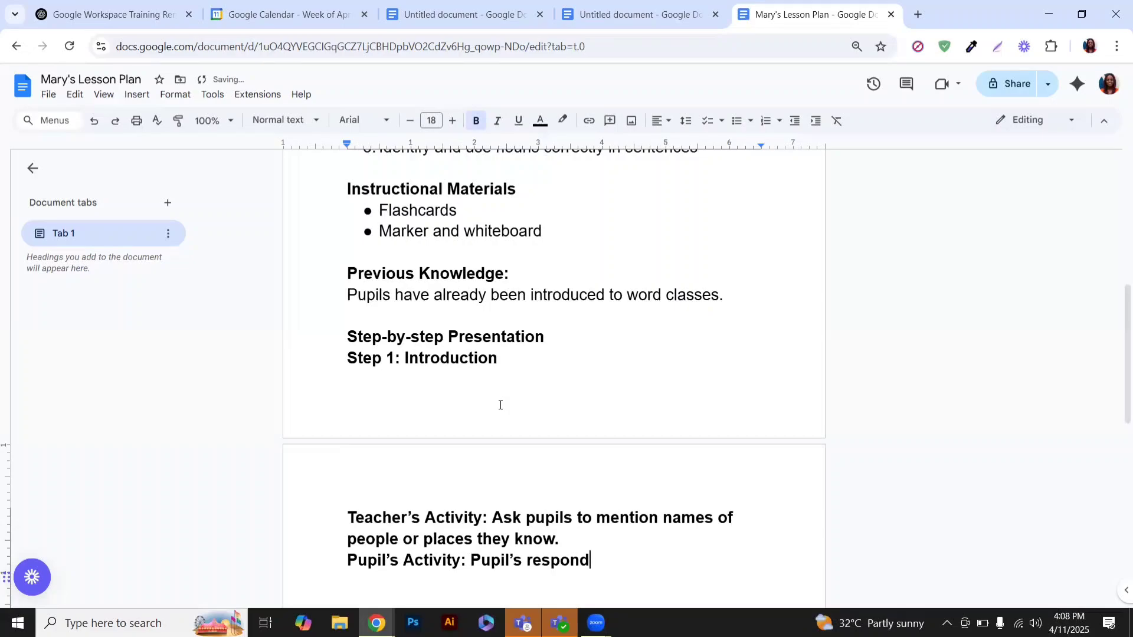
Leave a blank line below the pupil's activity and add the heading "Step 2: Presentation".
{"action": "key", "text": "Return"}
{"action": "key", "text": "Return"}
{"action": "type", "text": "Ste"}
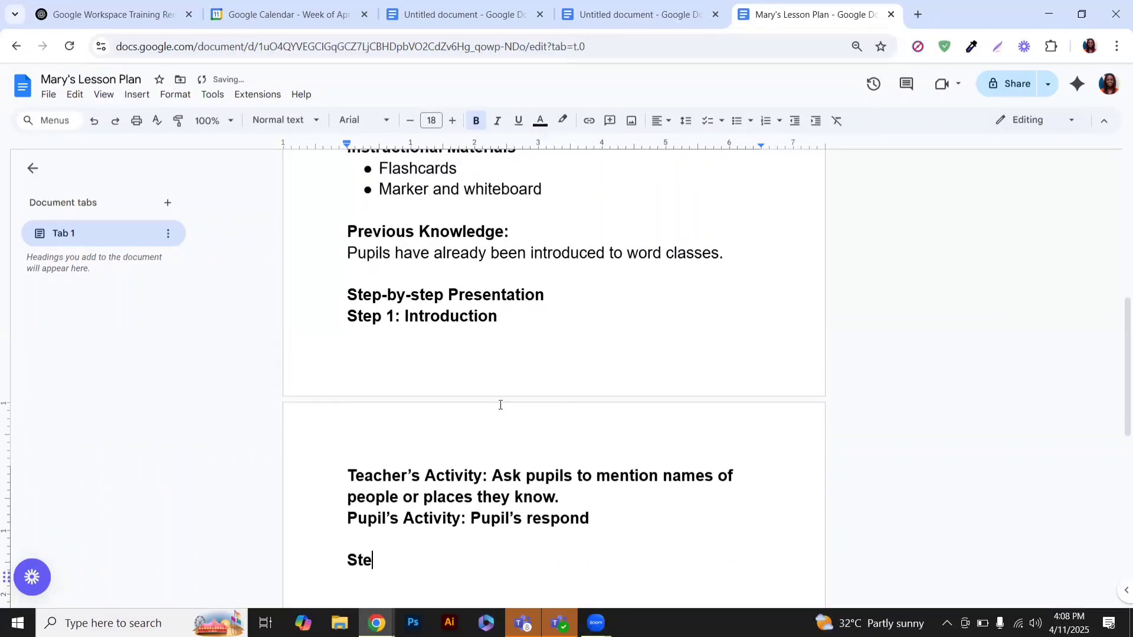
{"action": "type", "text": "p 2: Presentation"}
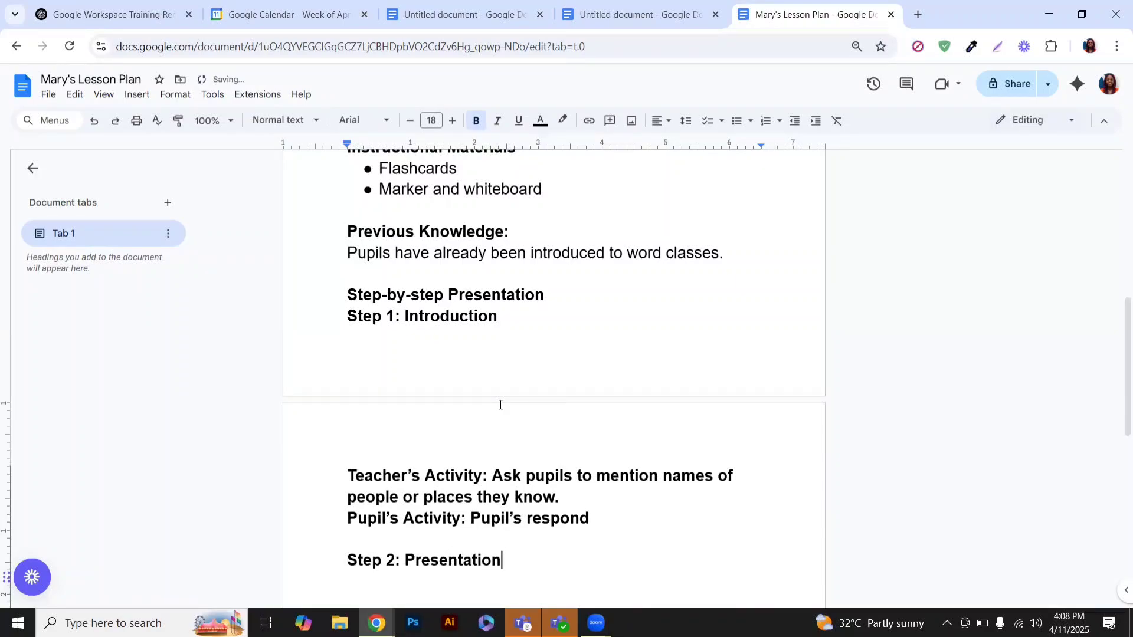
Add the line "Teacher’s activity: Explain what nouns are and list types: Proper, Abstract, Common, Collective" under the Step 2 heading.
{"action": "key", "text": "Return"}
{"action": "type", "text": "A"}
{"action": "key", "text": "BackSpace"}
{"action": "type", "text": "Teach"}
{"action": "type", "text": "er's ac"}
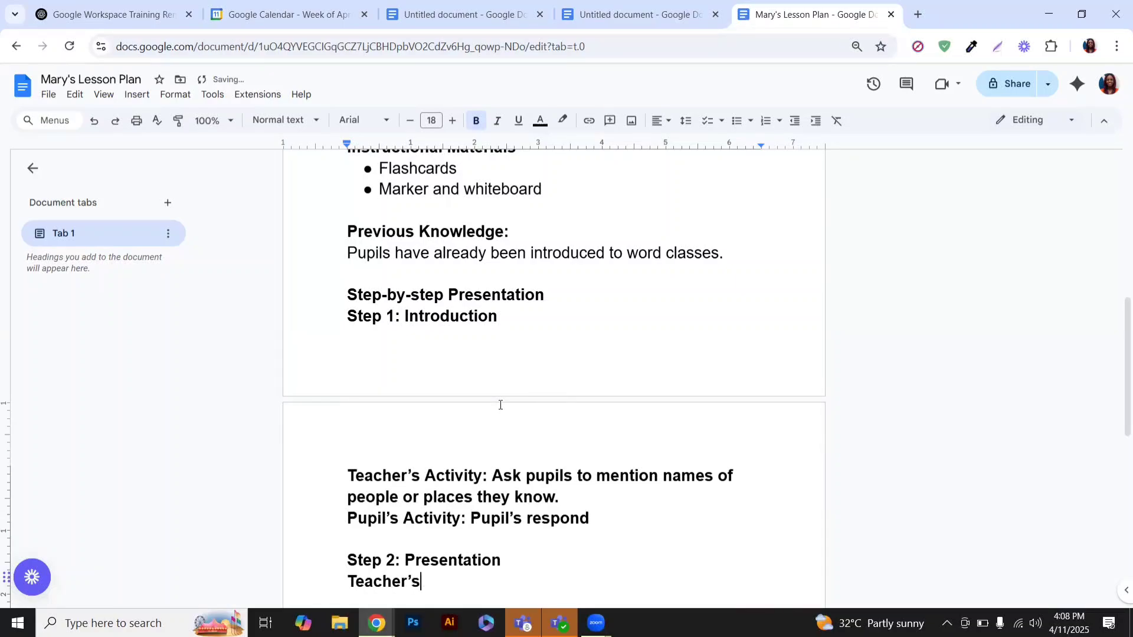
{"action": "type", "text": "tivity: E"}
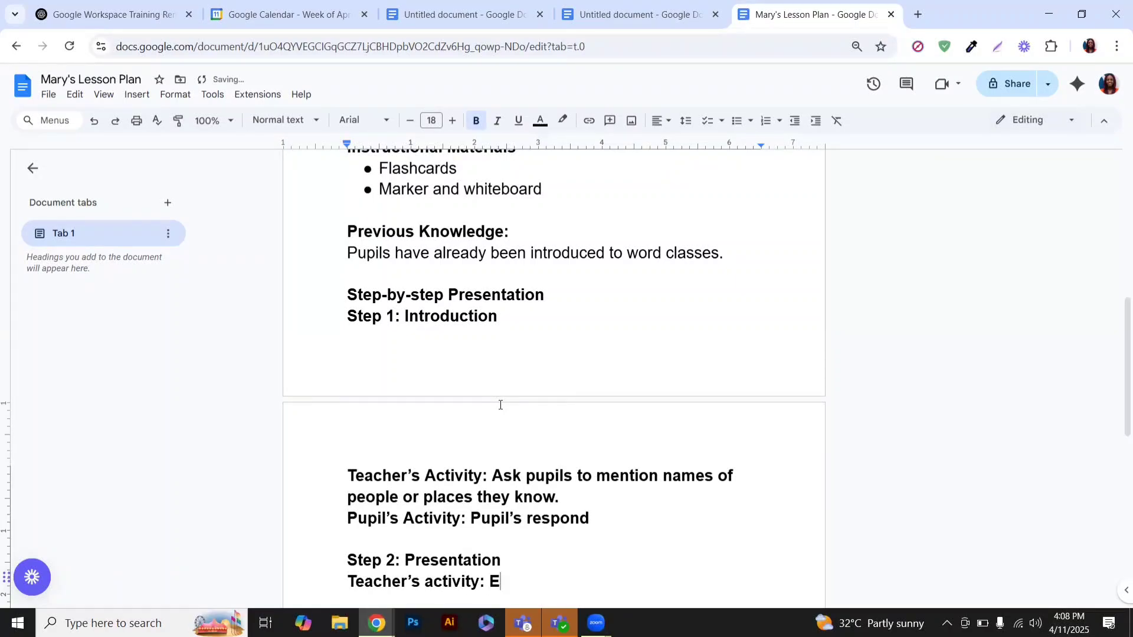
{"action": "type", "text": "xplain what"}
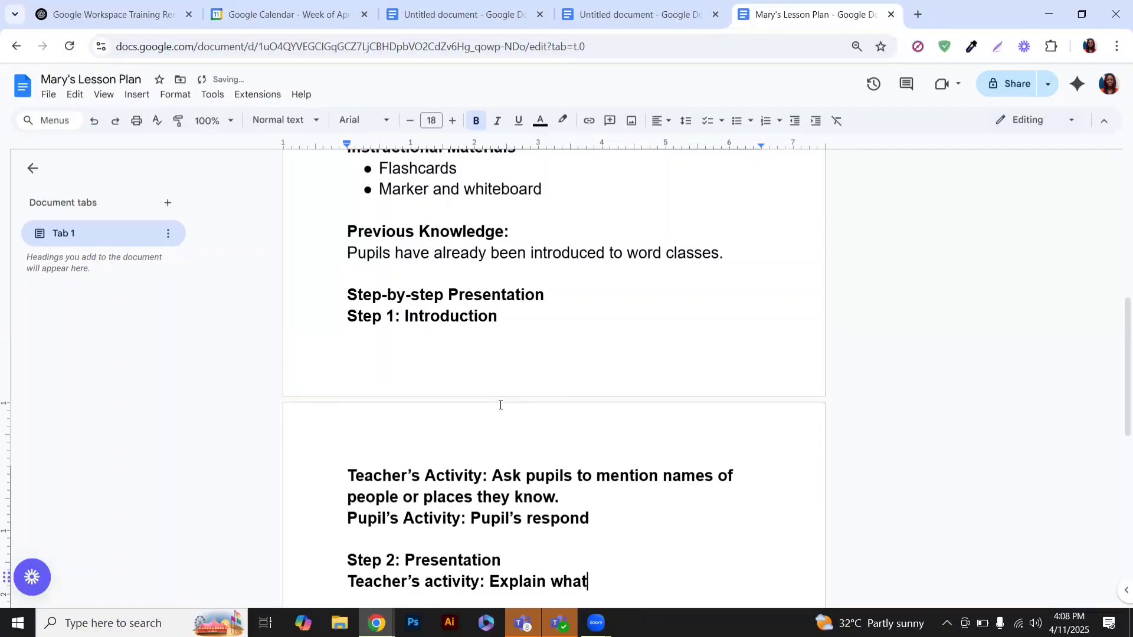
{"action": "type", "text": " nouns are and list"}
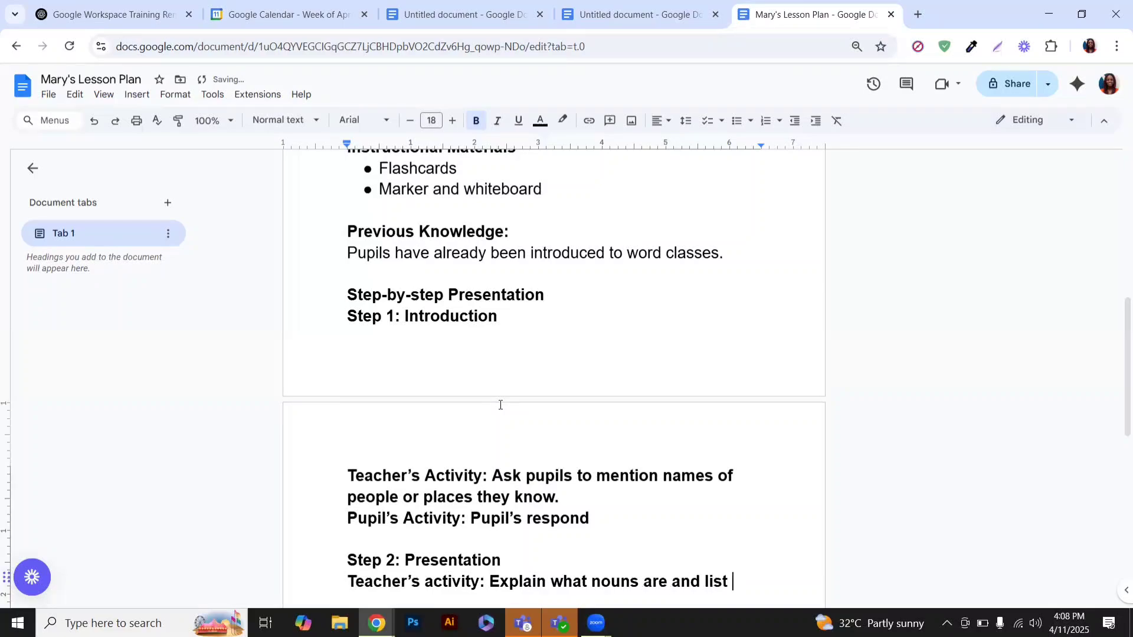
{"action": "type", "text": " types: "}
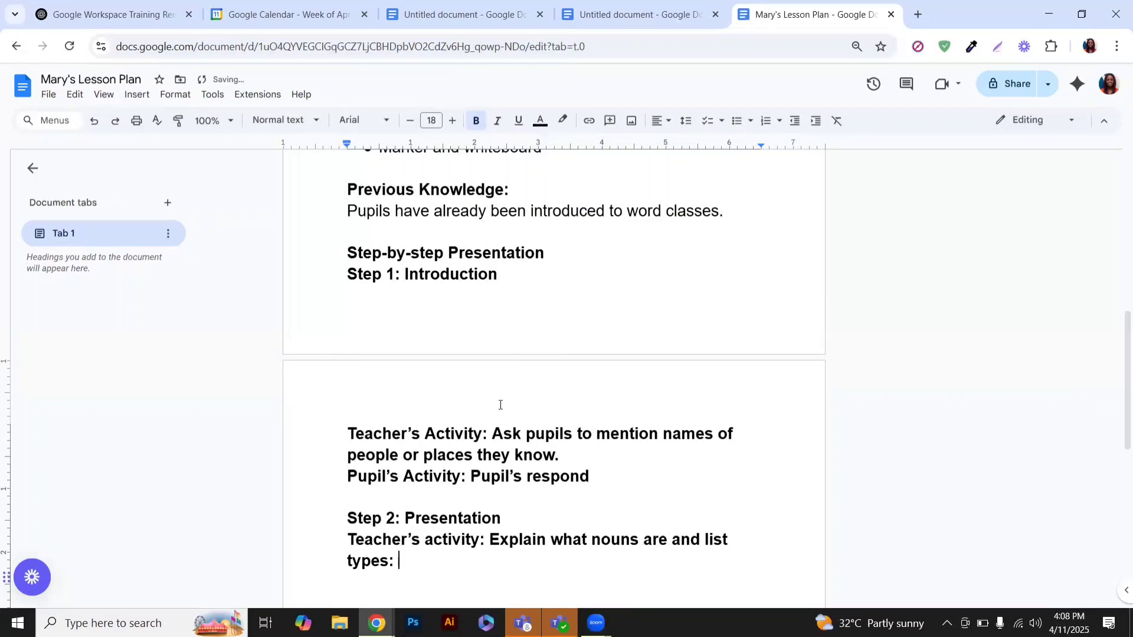
{"action": "type", "text": "Proper, Ab"}
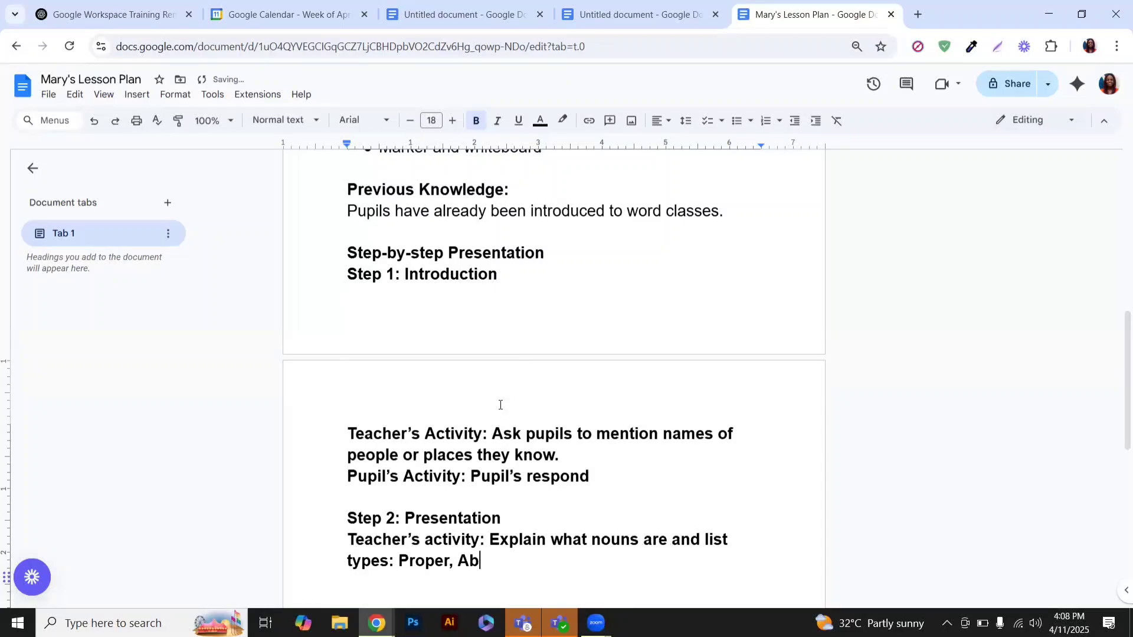
{"action": "type", "text": "stract, Comm"}
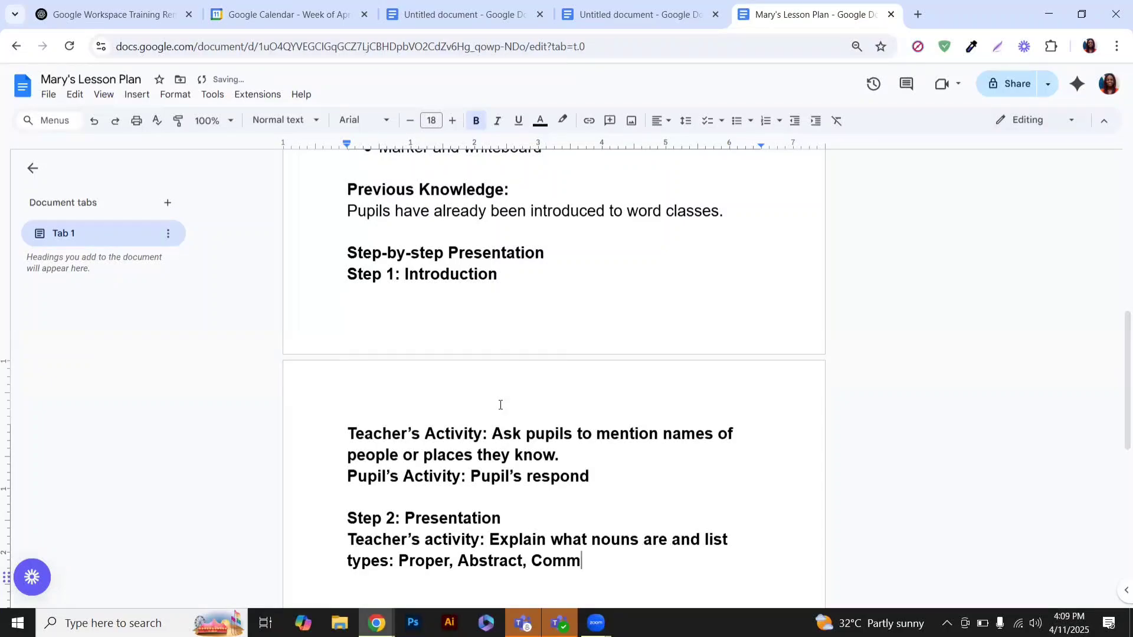
{"action": "type", "text": "on, Collective"}
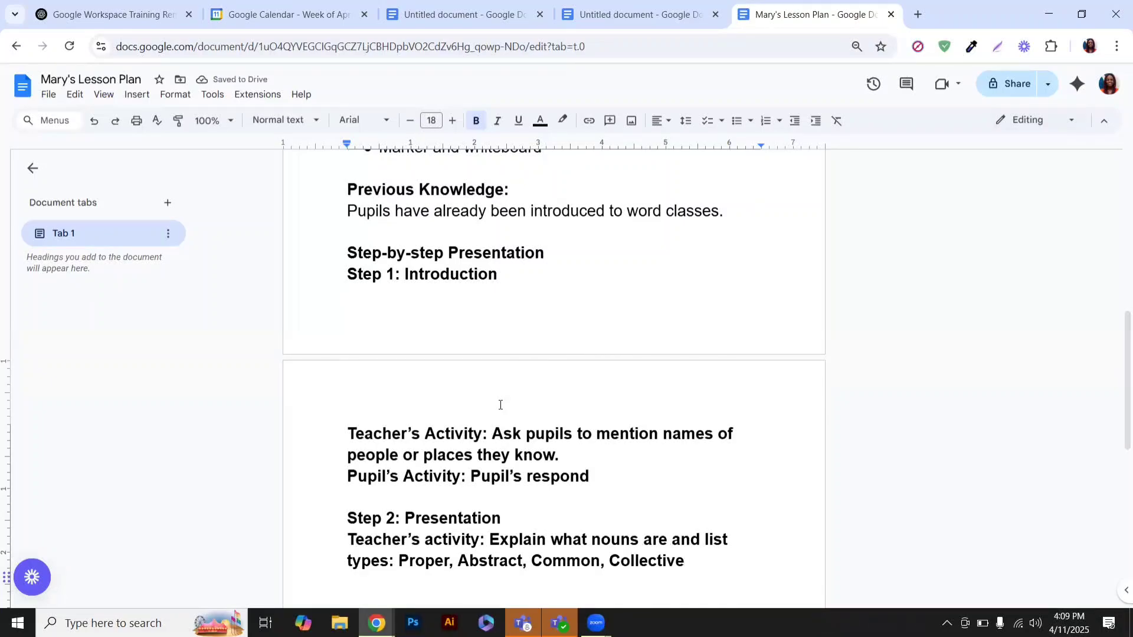
Add the line "Pupil’s activity: Pupil’s listen and repeat after teacher" below the teacher's activity of Step 2.
{"action": "key", "text": "Return"}
{"action": "key", "text": "Return"}
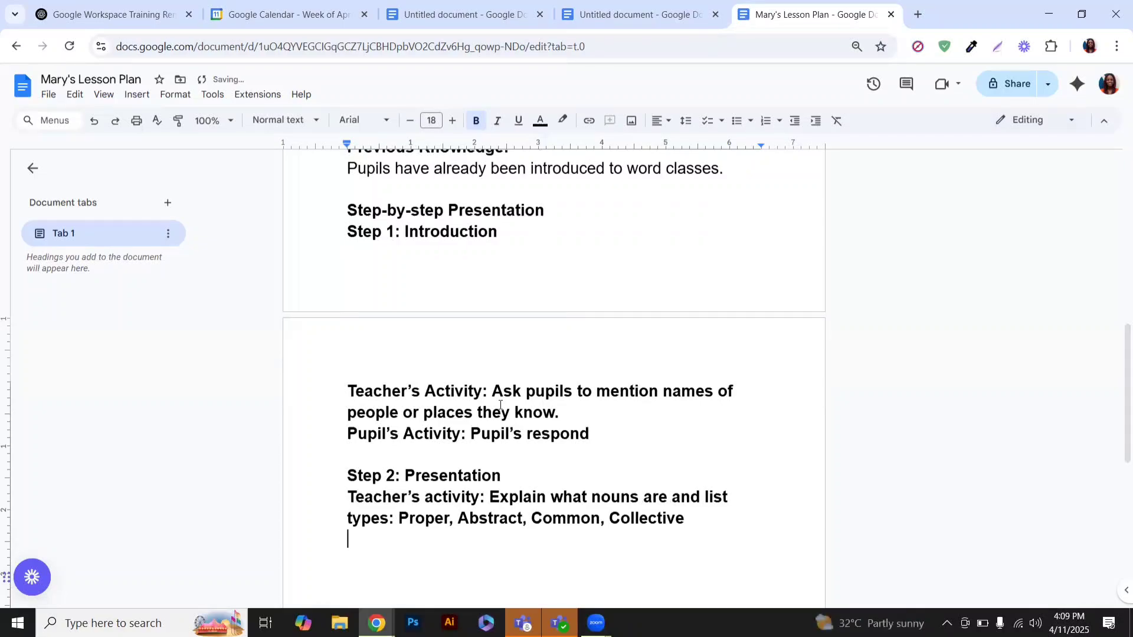
{"action": "type", "text": "Pu"}
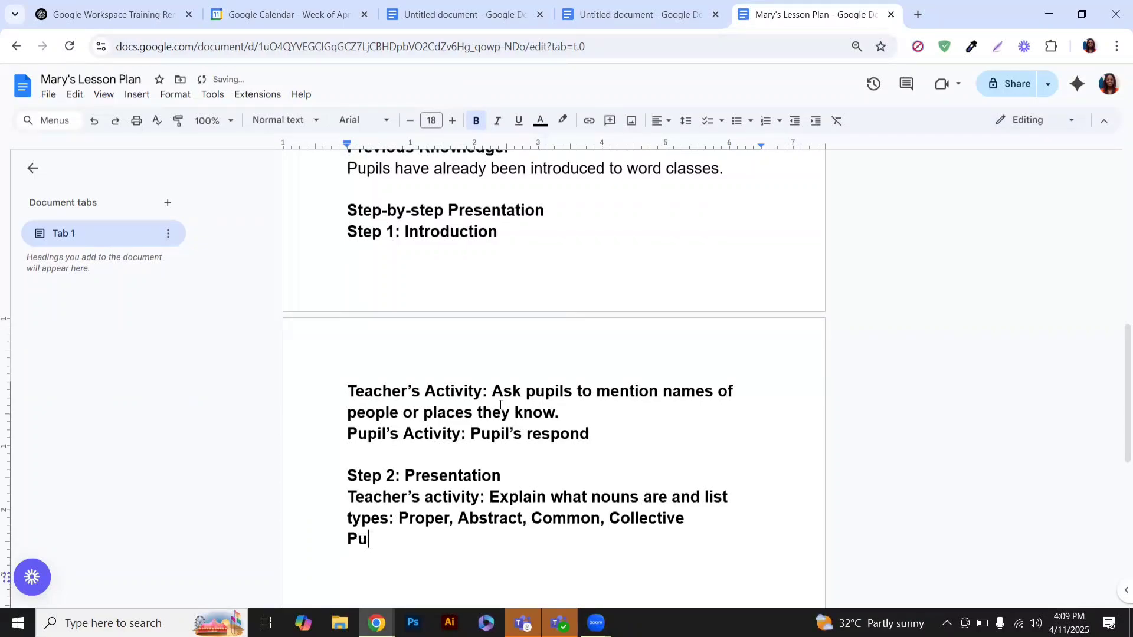
{"action": "type", "text": "pil's activity"}
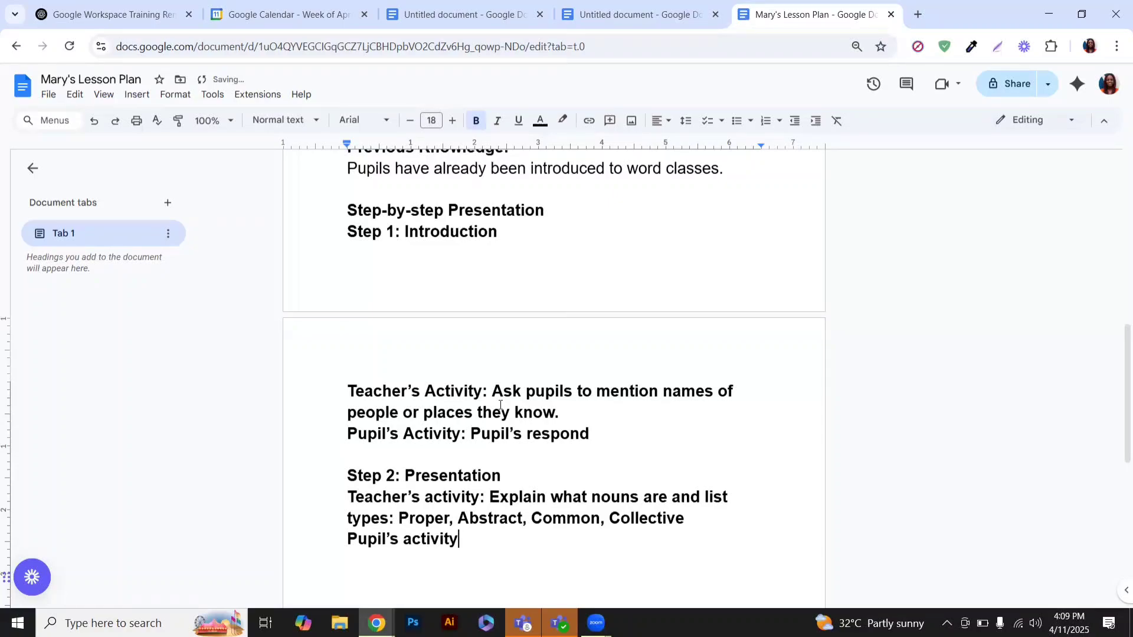
{"action": "type", "text": ": Pupil’s liste"}
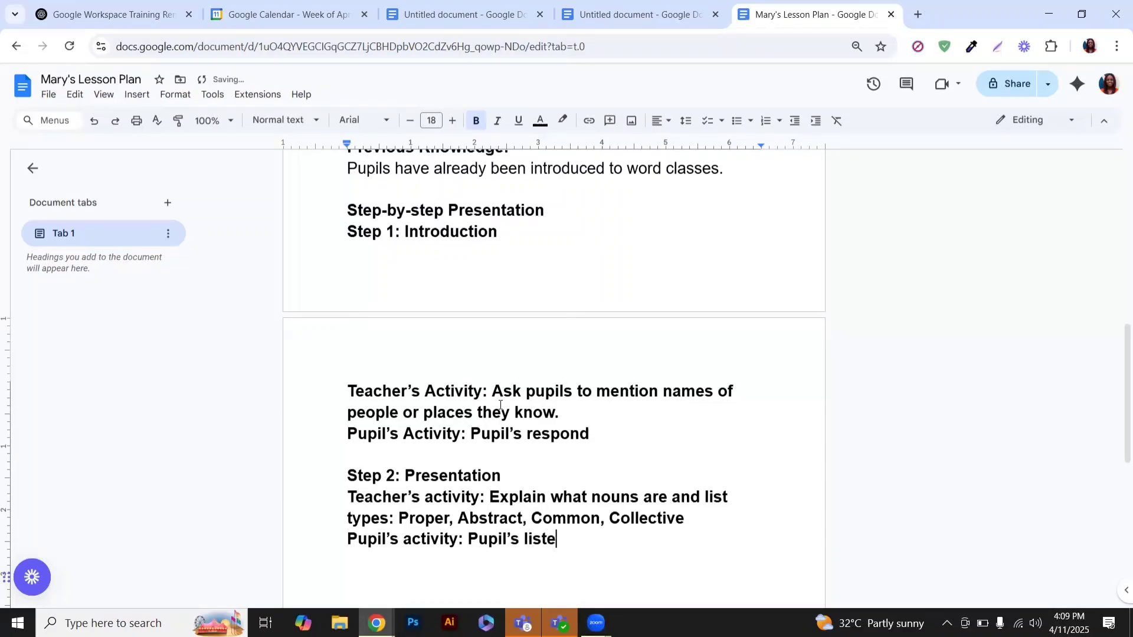
{"action": "type", "text": "n and repea"}
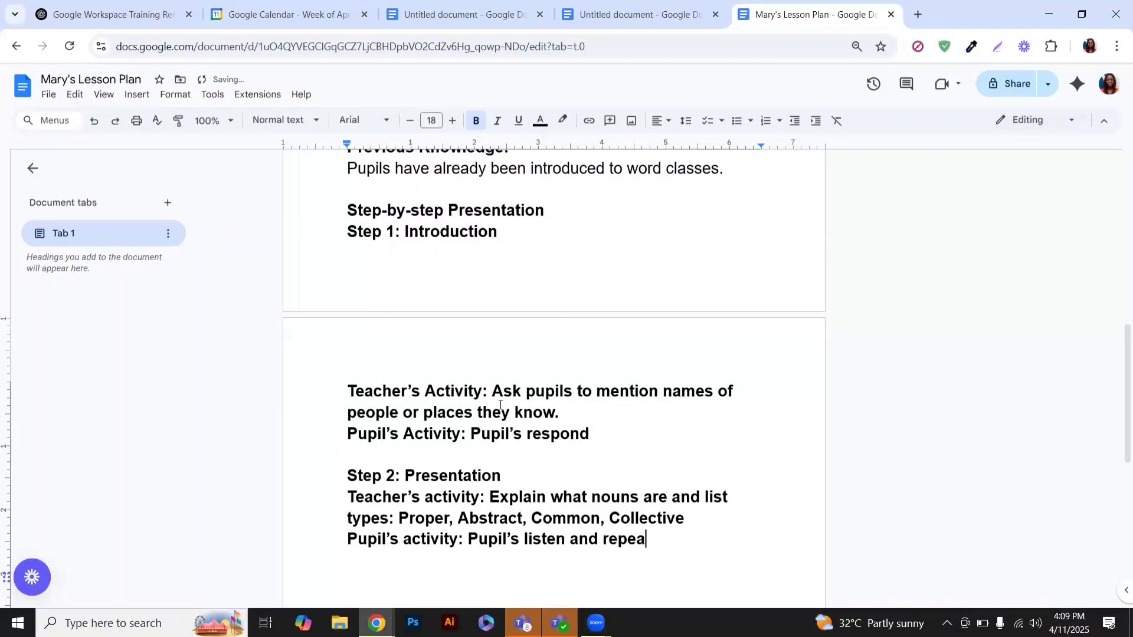
{"action": "type", "text": "tb"}
{"action": "key", "text": "BackSpace"}
{"action": "type", "text": "after teacher"}
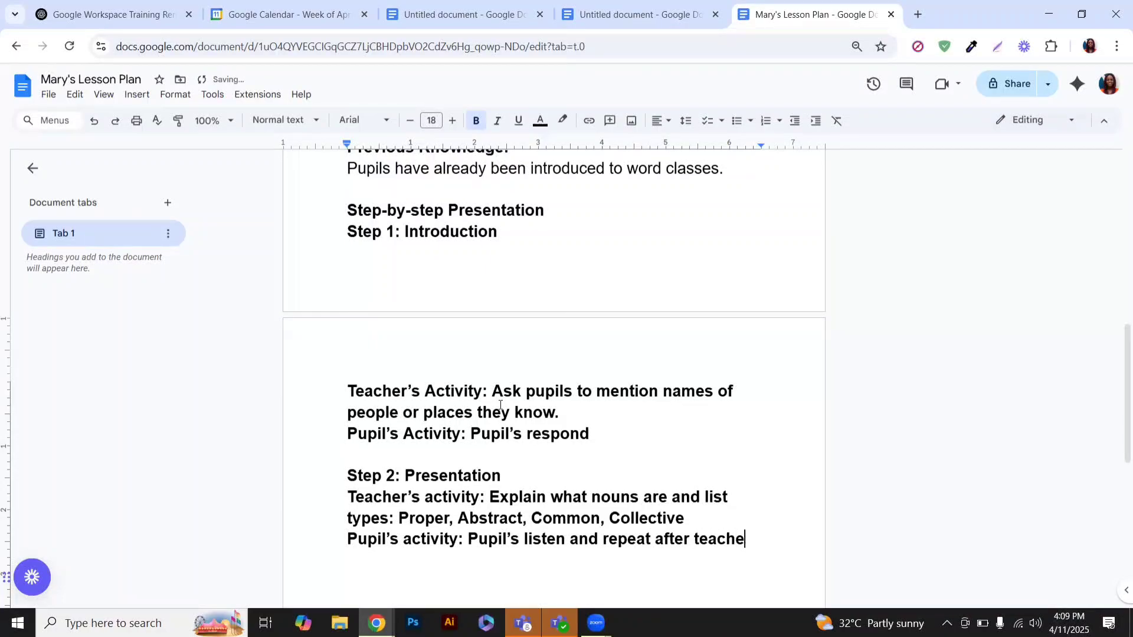
Leave a blank line and add the heading "Step 3: Explanation", fixing its misspelled word with the spelling suggestion.
{"action": "key", "text": "Return"}
{"action": "key", "text": "Return"}
{"action": "type", "text": "Step 3: Ex"}
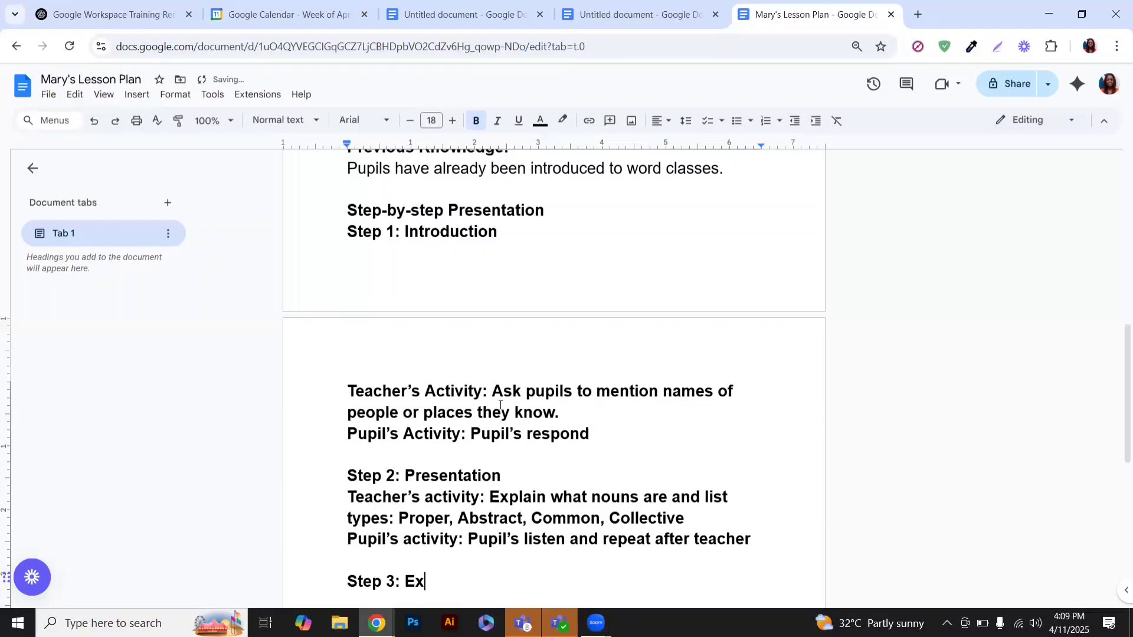
{"action": "type", "text": "plnati"}
{"action": "type", "text": "om"}
{"action": "left_click", "coordinate": [436, 581]}
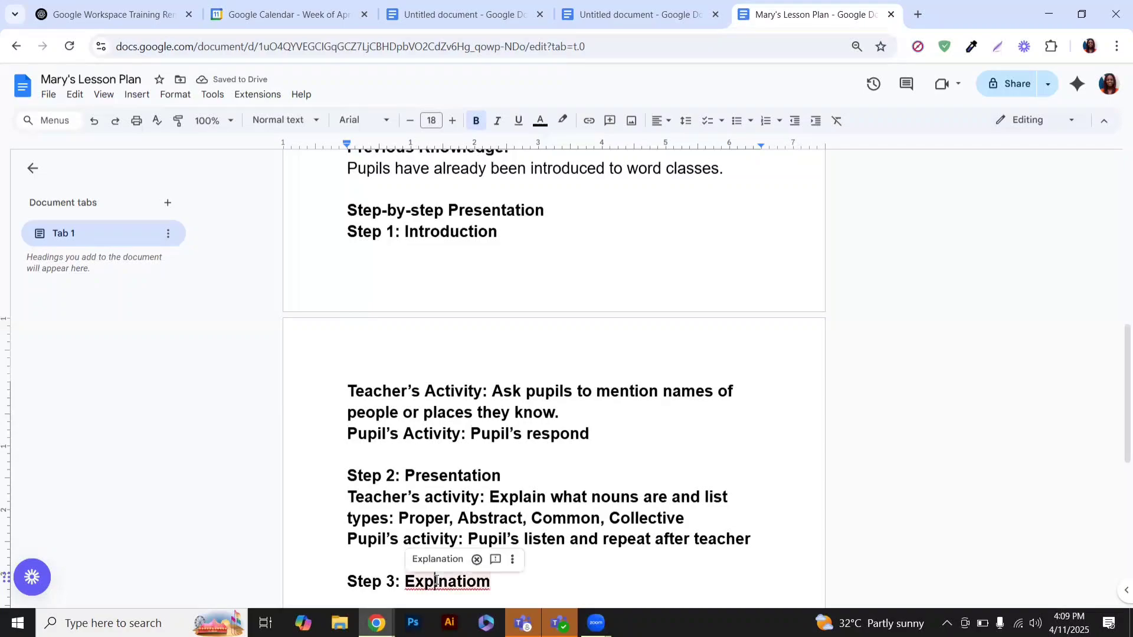
{"action": "left_click", "coordinate": [437, 559]}
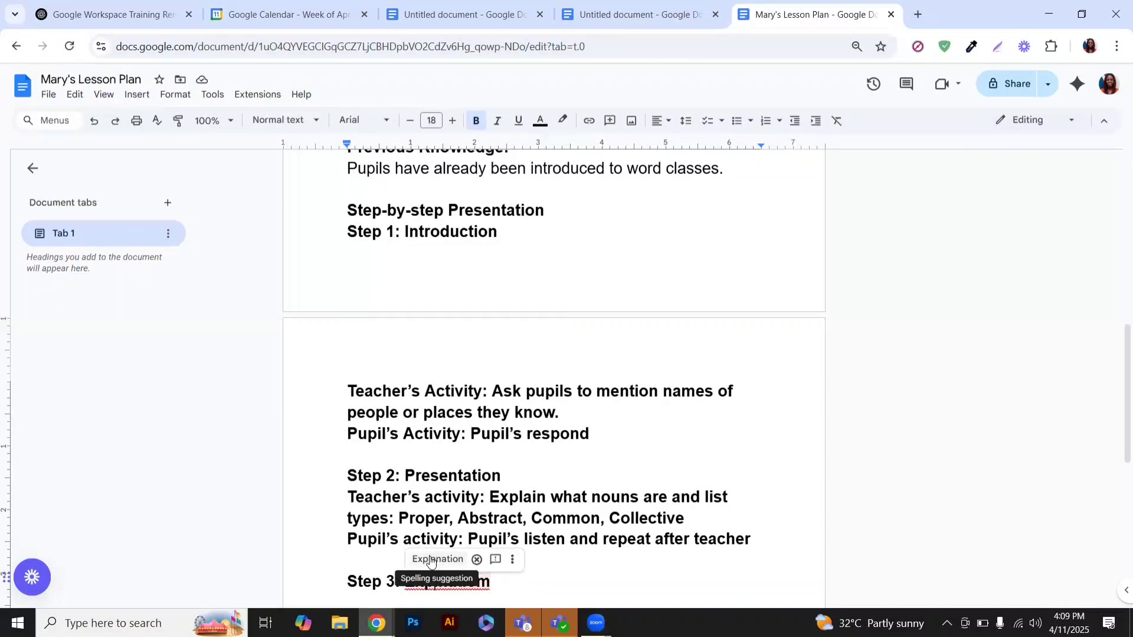
Add the line "Teacher’s activity: Use flashcards and real-life examples to explain each type" under the Step 3 heading.
{"action": "key", "text": "Return"}
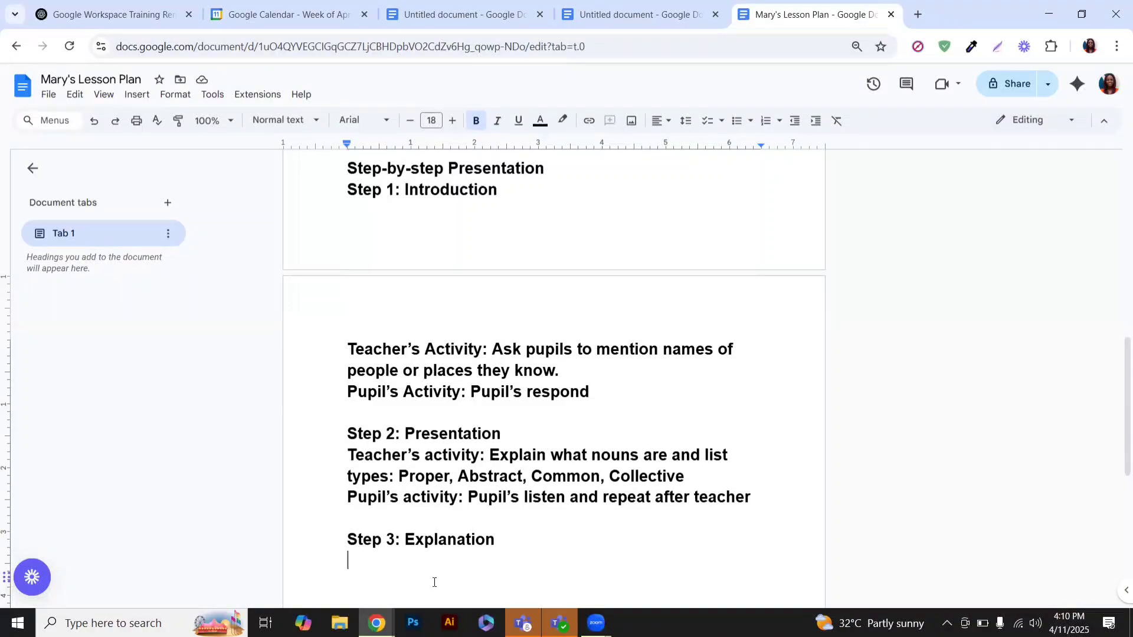
{"action": "type", "text": "Teach"}
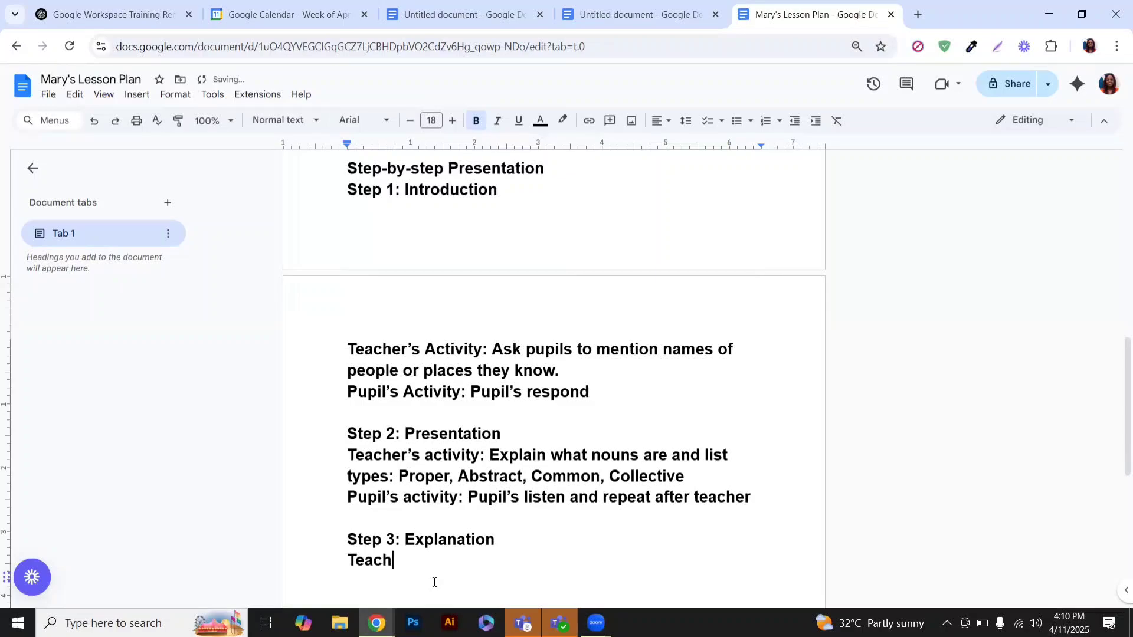
{"action": "type", "text": "er's activity: "}
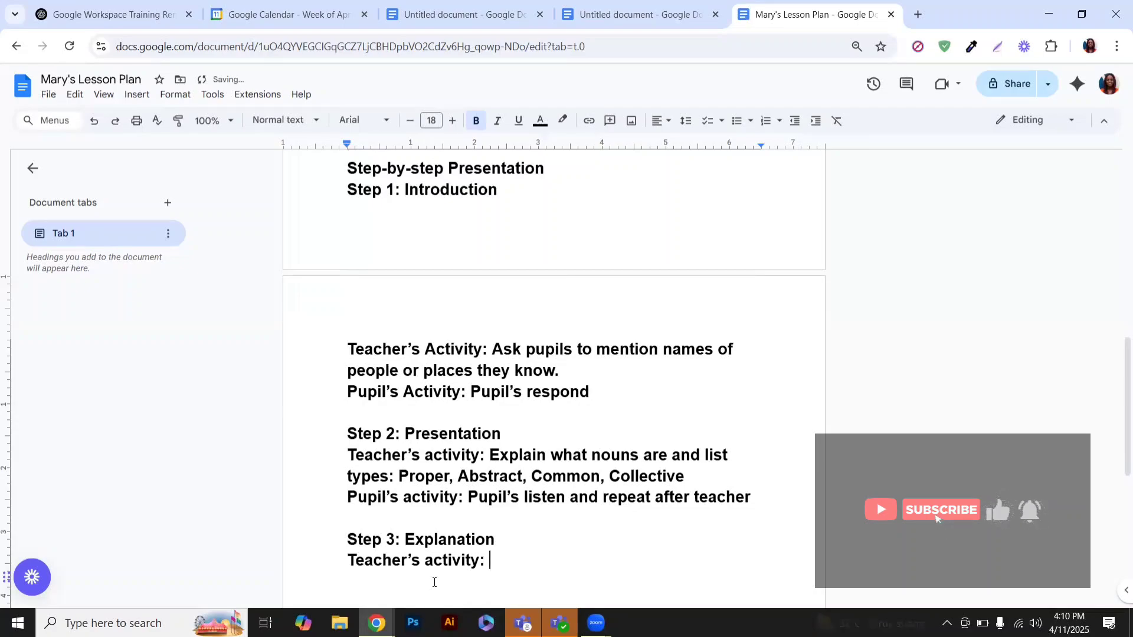
{"action": "type", "text": "Use "}
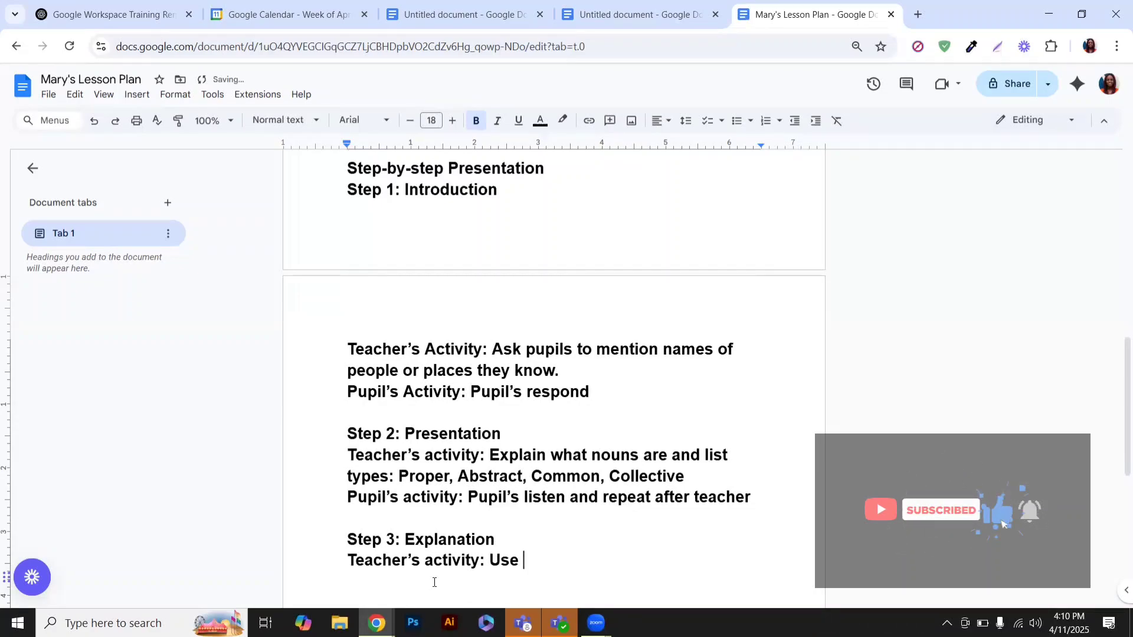
{"action": "type", "text": "flashv"}
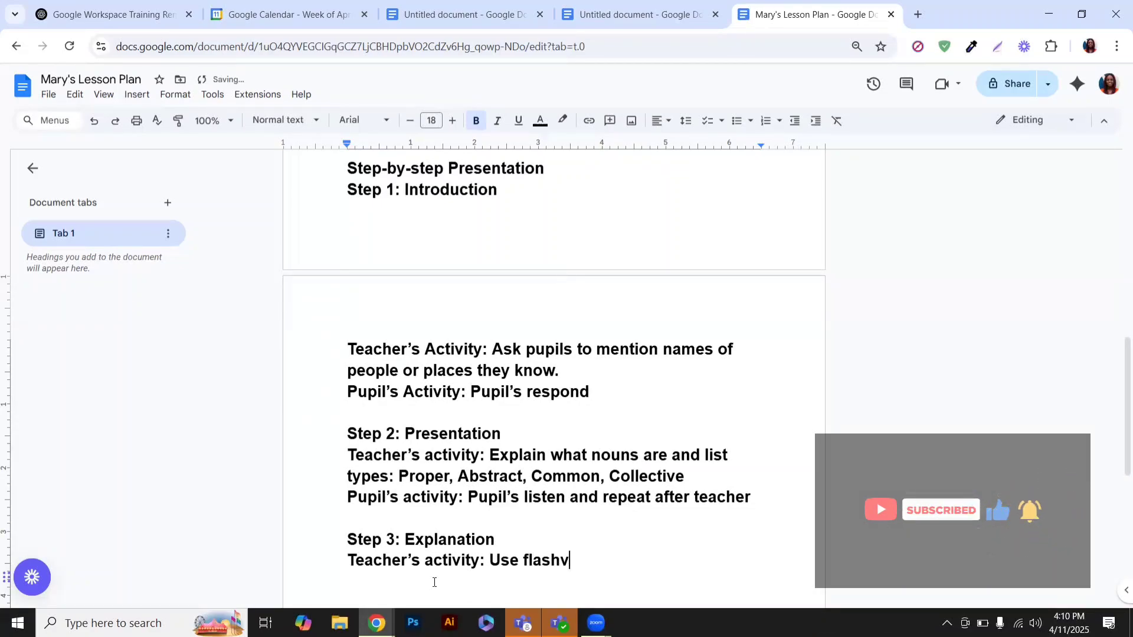
{"action": "key", "text": "BackSpace"}
{"action": "type", "text": "cards and "}
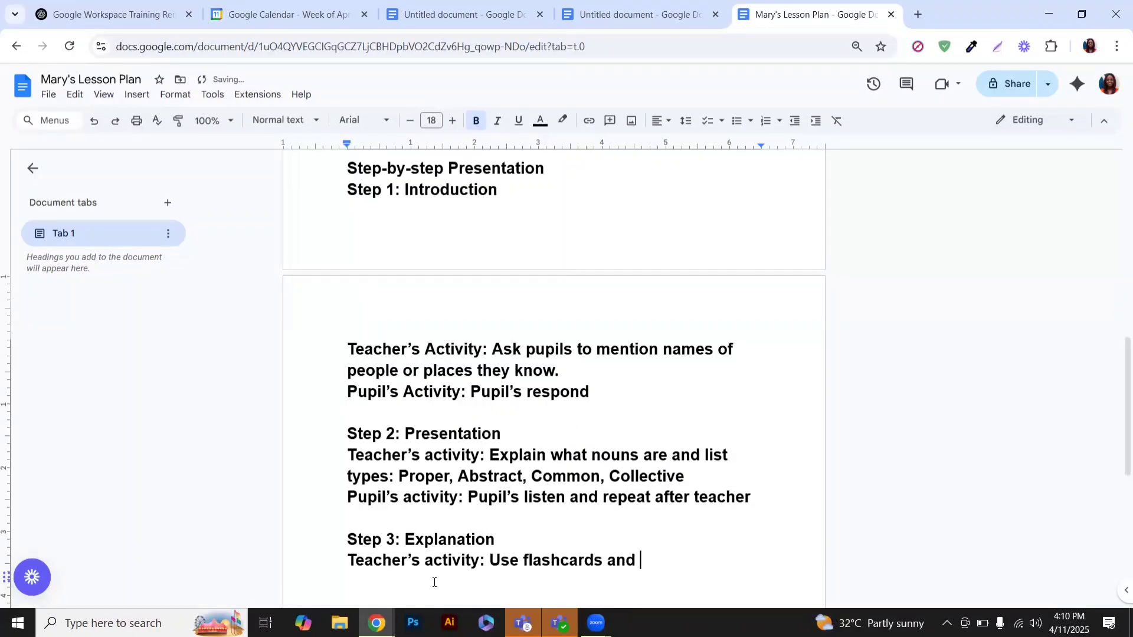
{"action": "type", "text": "real-life examp"}
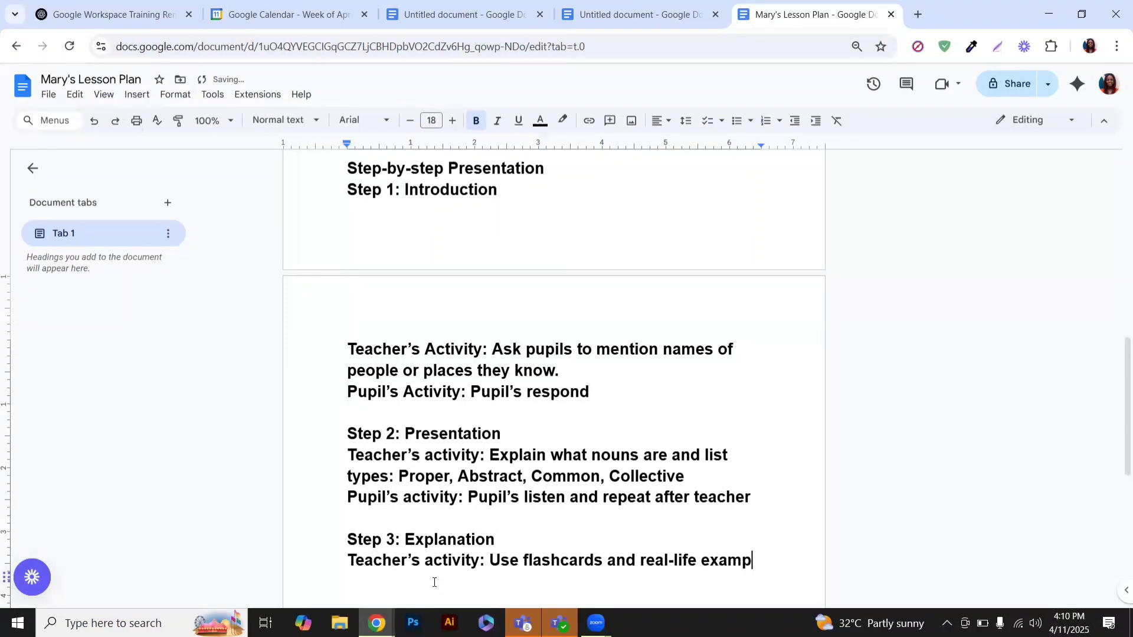
{"action": "type", "text": "les"}
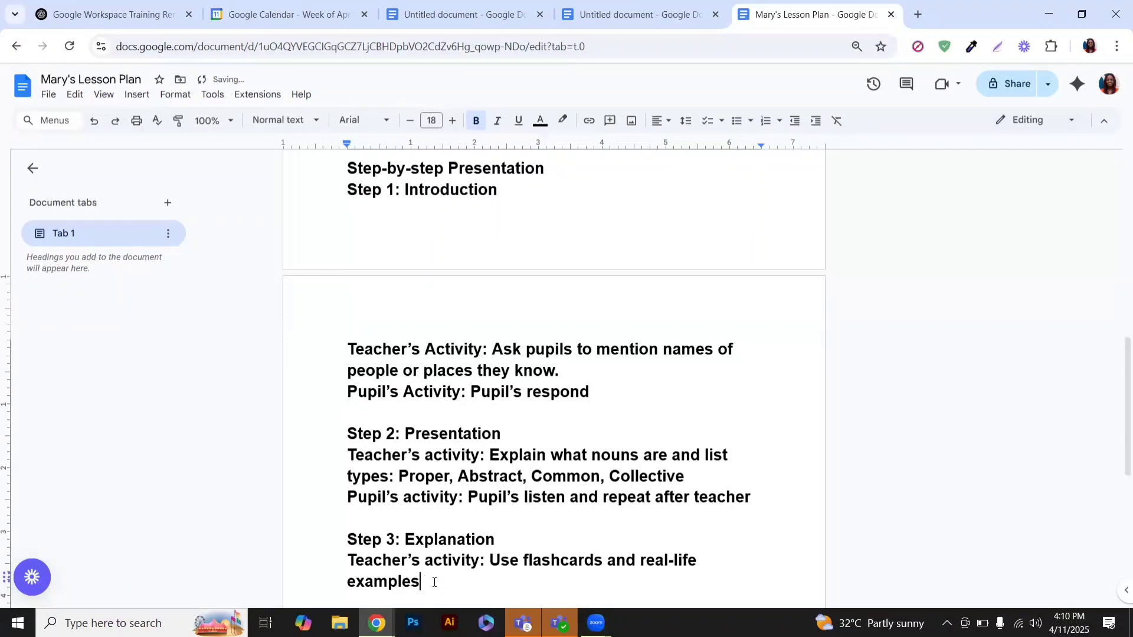
{"action": "type", "text": " to"}
{"action": "type", "text": " e"}
{"action": "type", "text": "xol"}
{"action": "key", "text": "BackSpace"}
{"action": "key", "text": "BackSpace"}
{"action": "type", "text": "plain each type"}
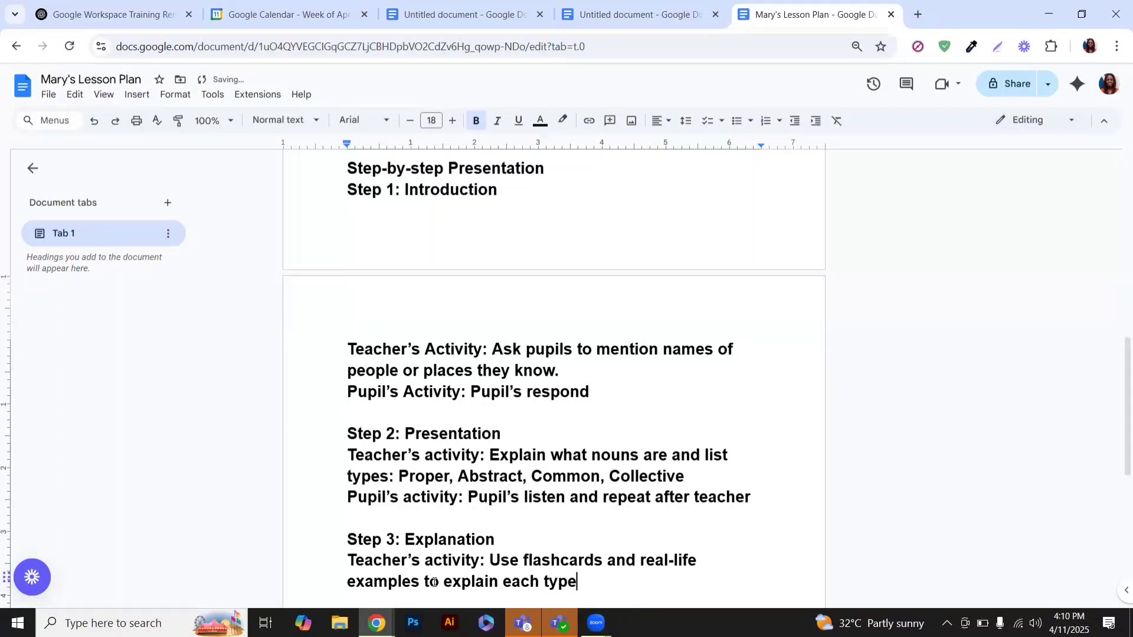
Add the line "Pupil’s activity: Pupil’s interact and ask questions" below the teacher's activity of Step 3.
{"action": "key", "text": "Return"}
{"action": "type", "text": "Pu"}
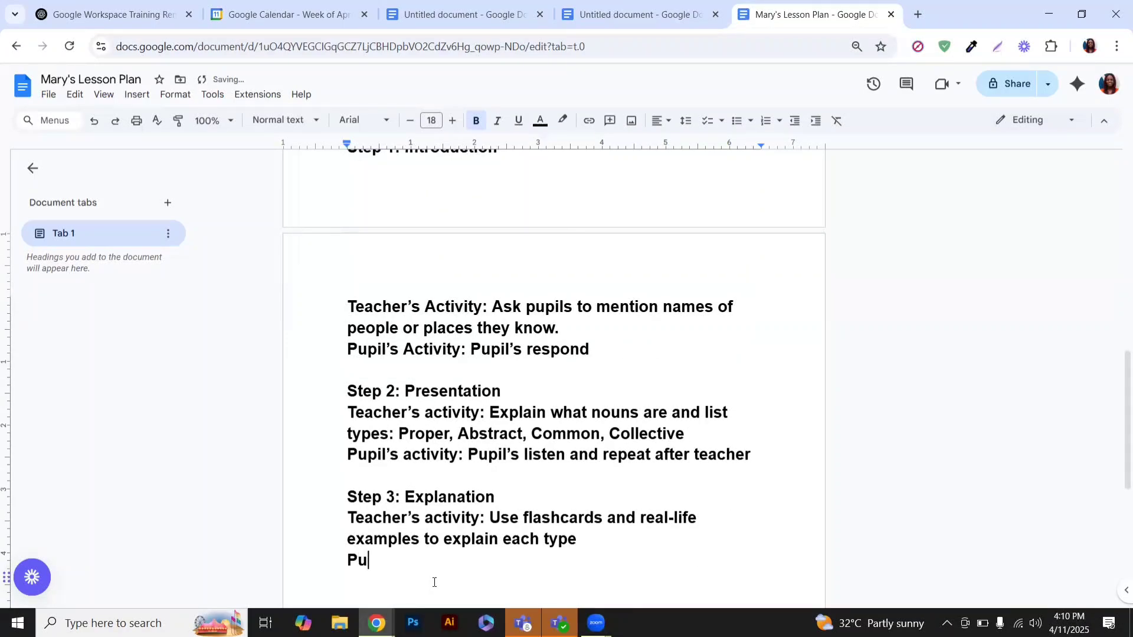
{"action": "type", "text": "pil’s acivity"}
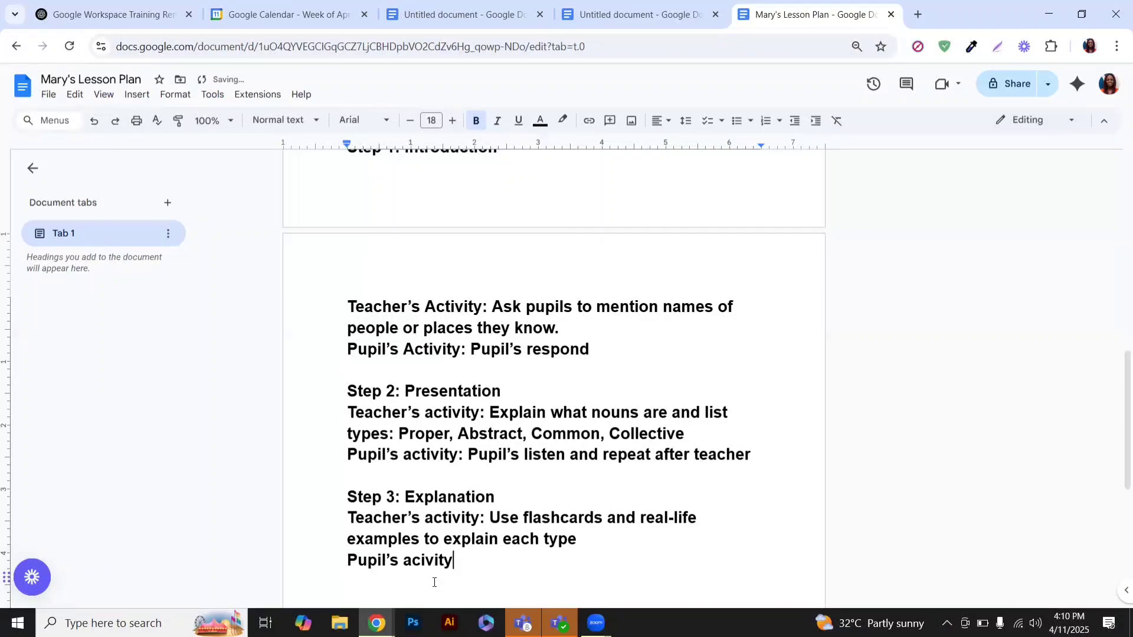
{"action": "key", "text": "BackSpace"}
{"action": "key", "text": "BackSpace"}
{"action": "key", "text": "BackSpace"}
{"action": "key", "text": "BackSpace"}
{"action": "key", "text": "BackSpace"}
{"action": "type", "text": "tivity: "}
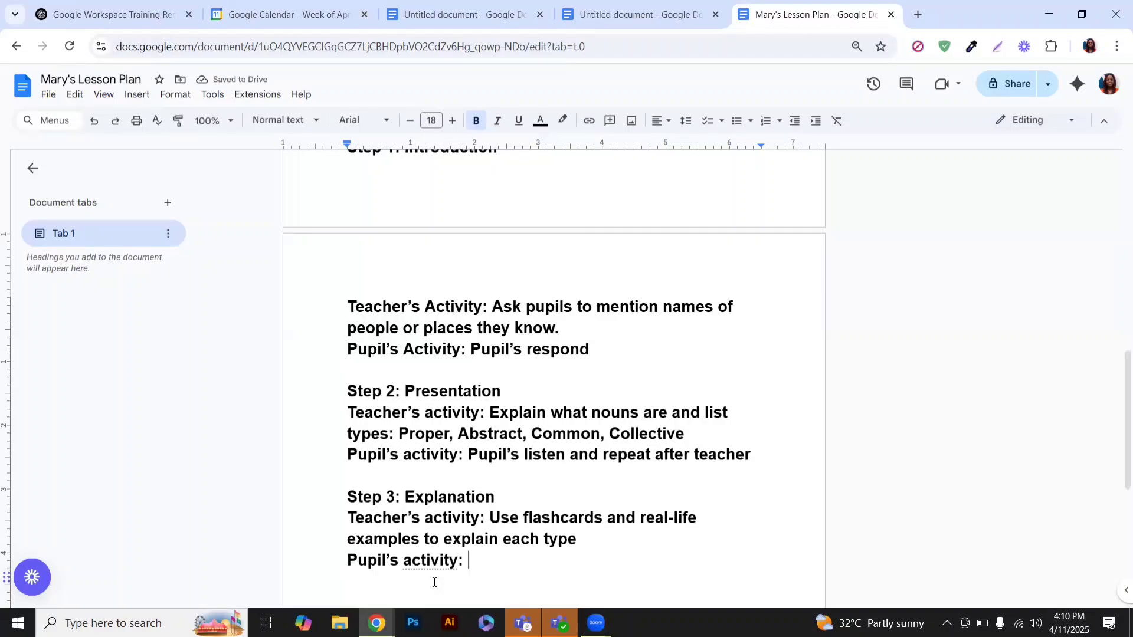
{"action": "type", "text": "Pupil's"}
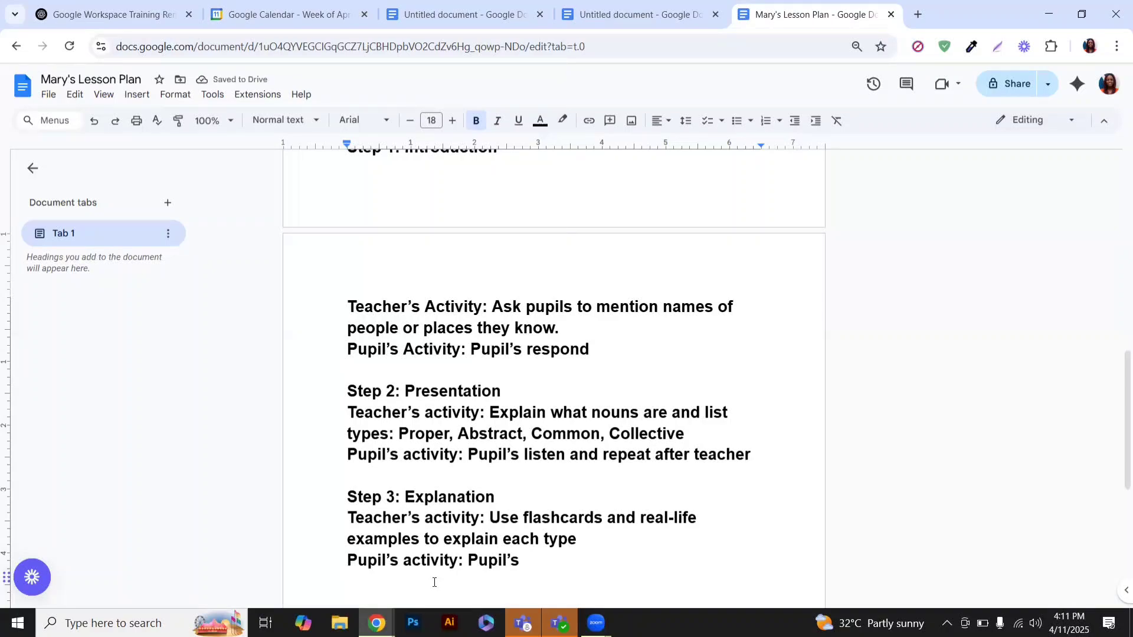
{"action": "type", "text": "interact"}
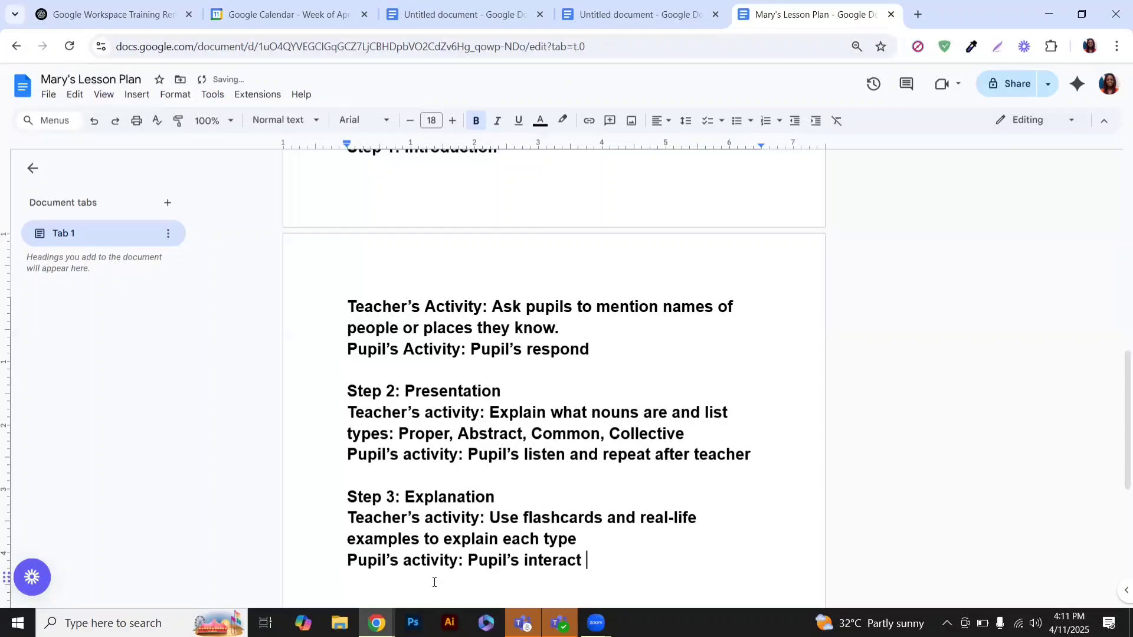
{"action": "type", "text": " and ask quest"}
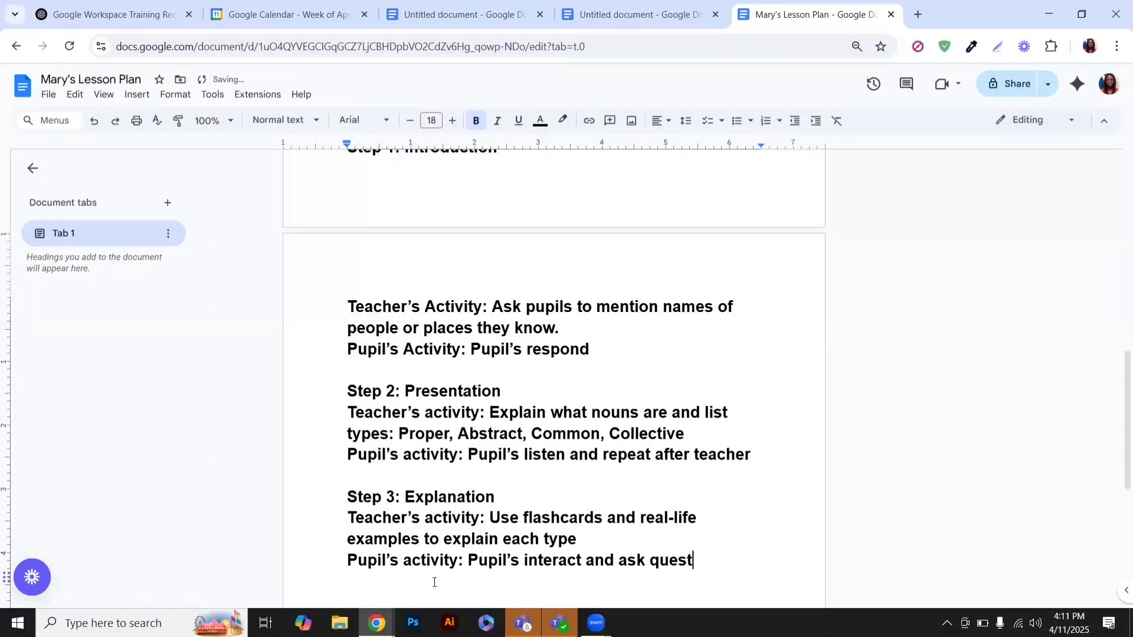
{"action": "type", "text": "ions"}
Leave a blank line below the Step 3 activities and add the heading "Step 4: Evaluation".
{"action": "key", "text": "Return"}
{"action": "key", "text": "Return"}
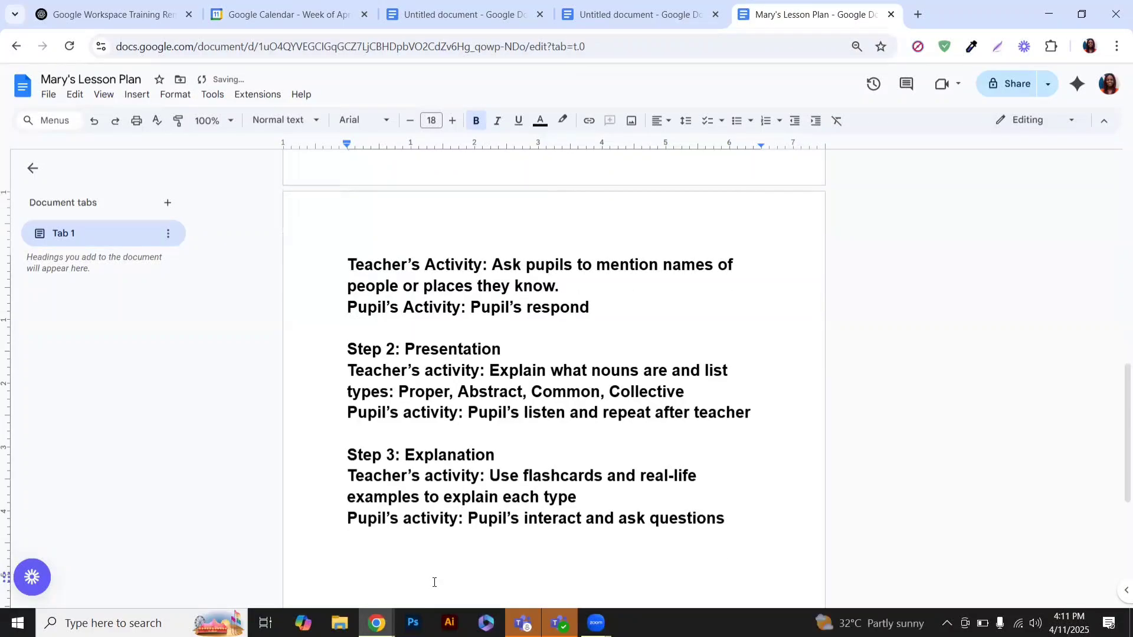
{"action": "type", "text": "Sr"}
{"action": "key", "text": "BackSpace"}
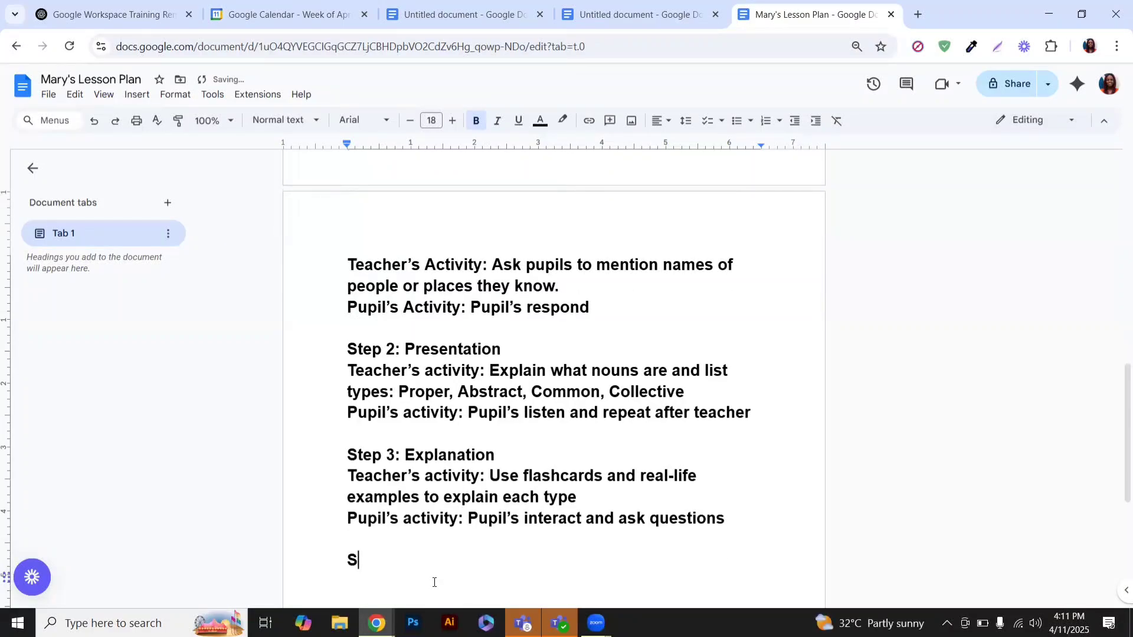
{"action": "type", "text": "tep 4: Eval"}
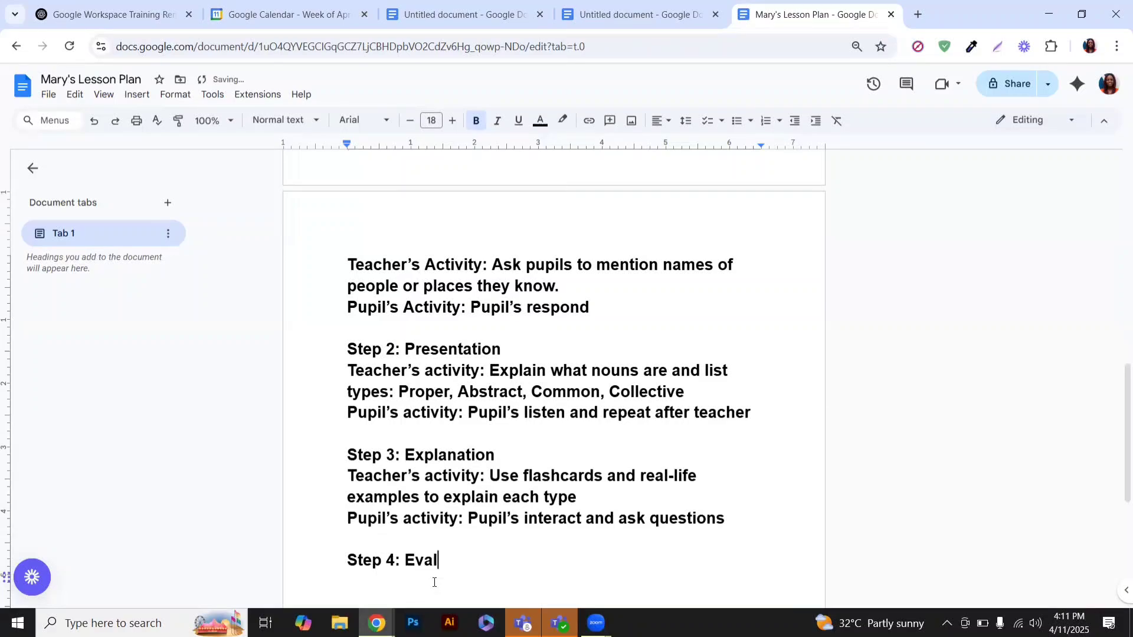
{"action": "type", "text": "uation"}
Begin a line under the Step 4 heading with the text "Teacher’s activity: Asl pupils t".
{"action": "key", "text": "Return"}
{"action": "type", "text": "Teac"}
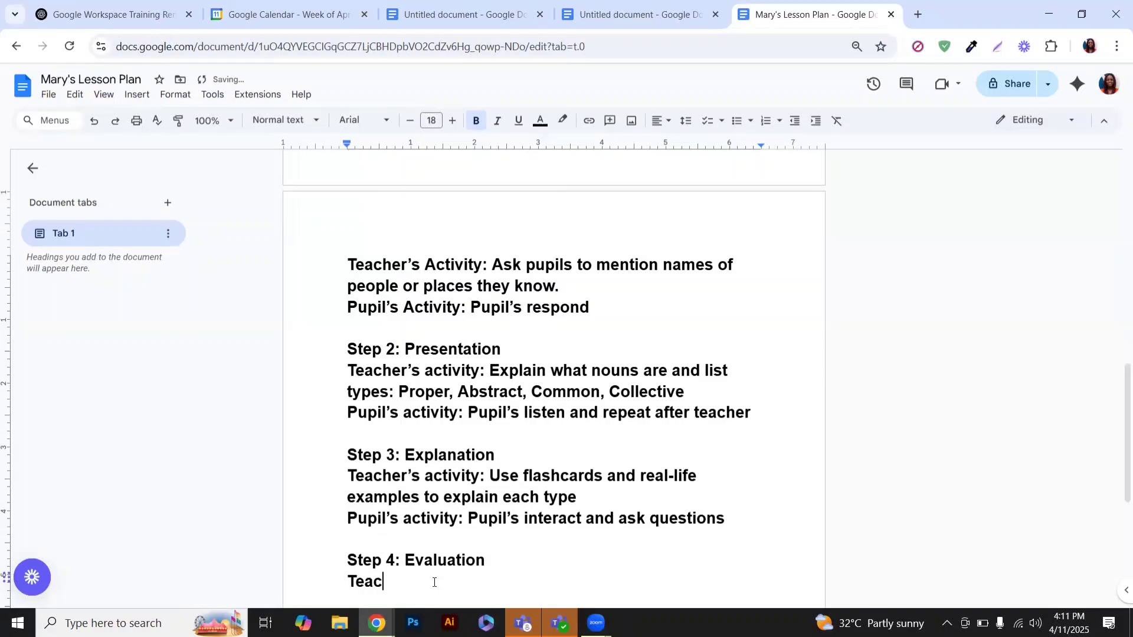
{"action": "type", "text": "her's activity: Asl "}
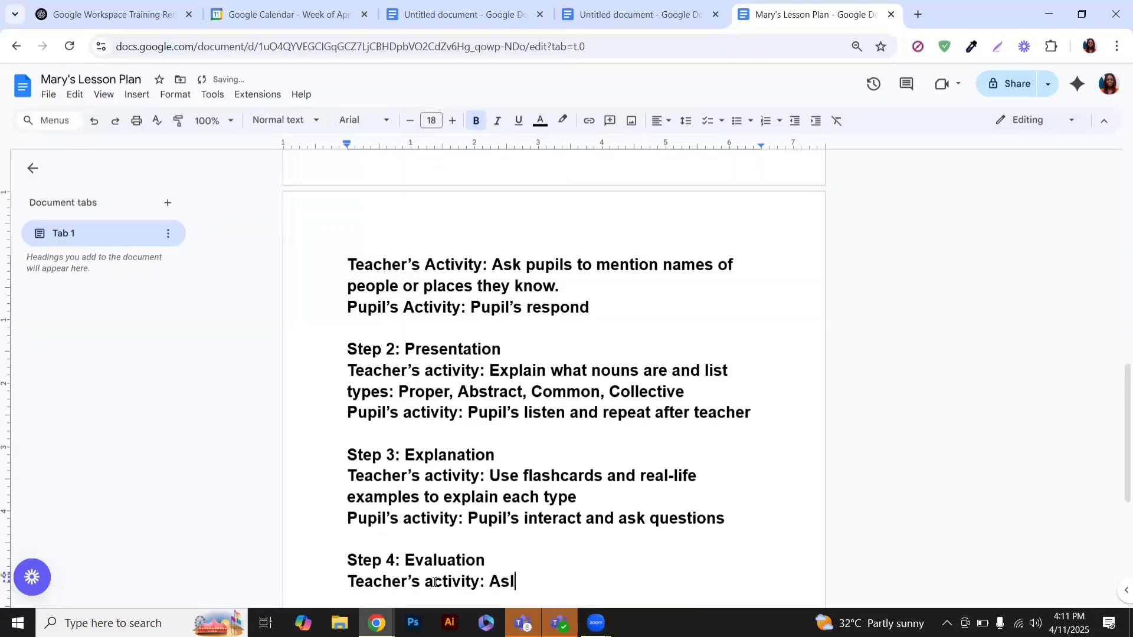
{"action": "type", "text": "pupils t"}
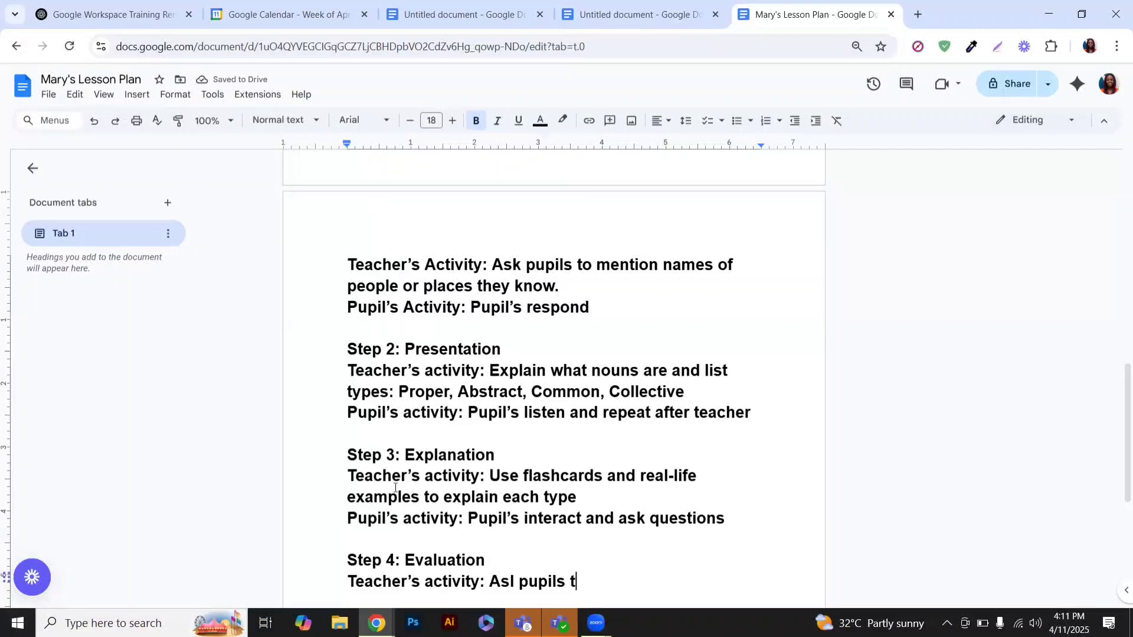
Remove the apostrophe from the "Pupil’s activity" labels of Step 3 and Step 2 so both read "Pupils activity".
{"action": "left_click", "coordinate": [399, 518]}
{"action": "key", "text": "BackSpace"}
{"action": "key", "text": "BackSpace"}
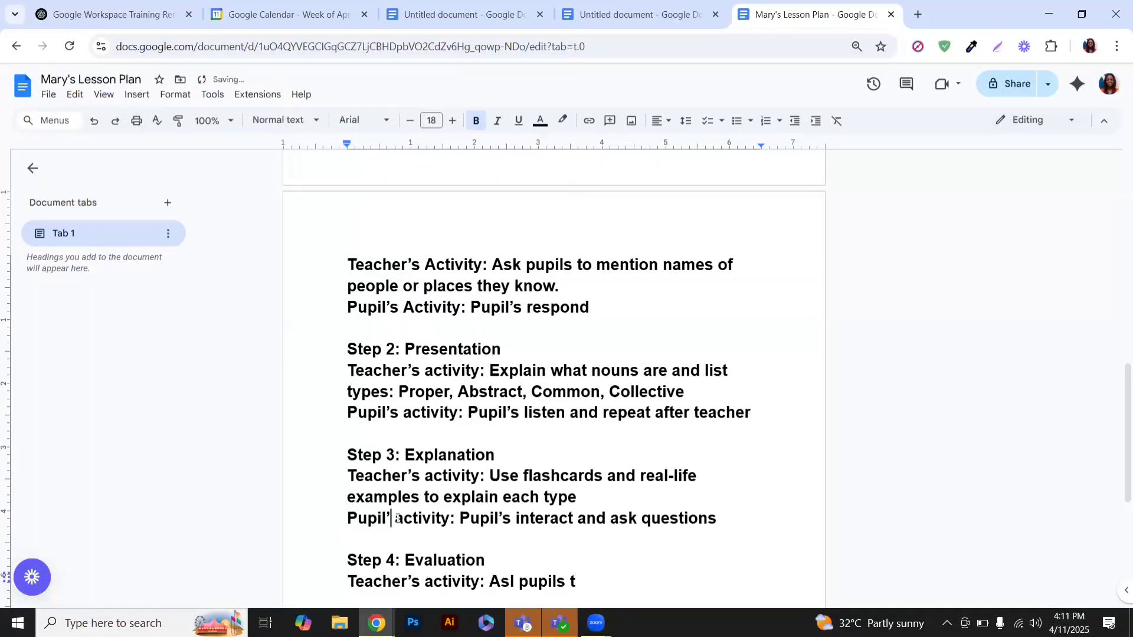
{"action": "type", "text": "s"}
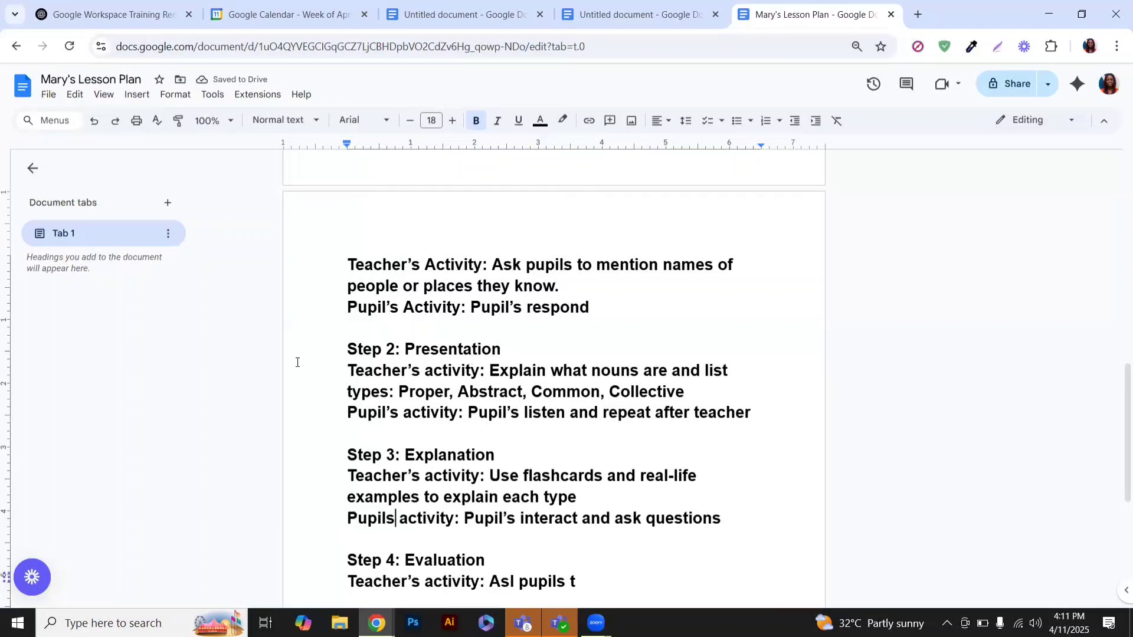
{"action": "left_click", "coordinate": [391, 412]}
{"action": "key", "text": "BackSpace"}
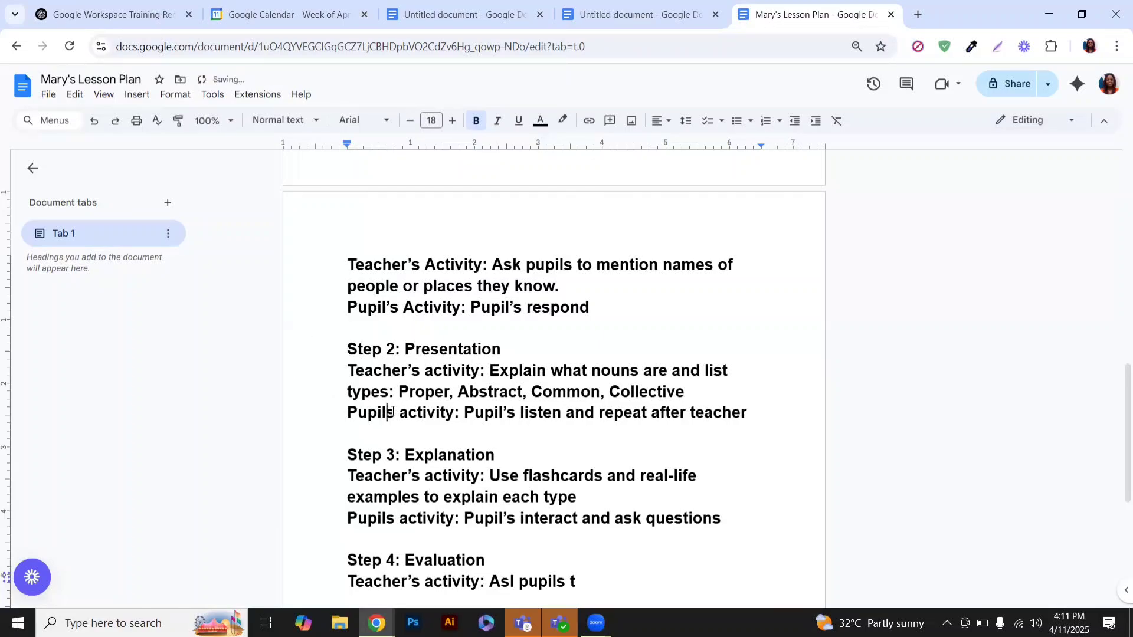
Correct the misspelled "Asl" to "Ask" in the teacher's activity line of Step 4.
{"action": "left_click", "coordinate": [585, 586]}
{"action": "left_click", "coordinate": [517, 581]}
{"action": "key", "text": "BackSpace"}
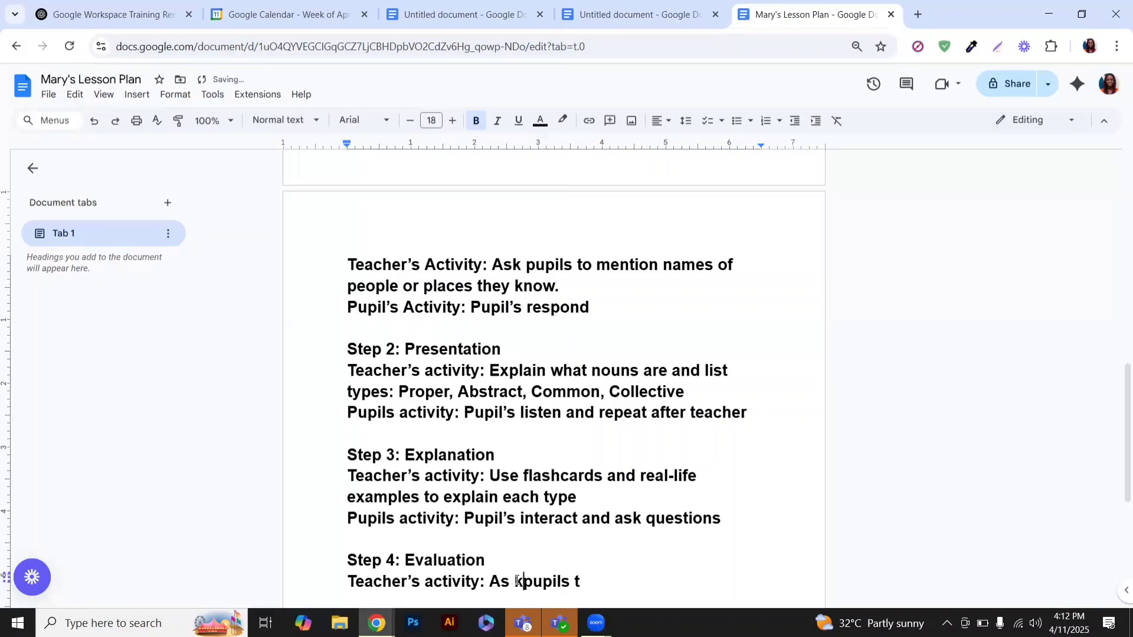
{"action": "key", "text": "Delete"}
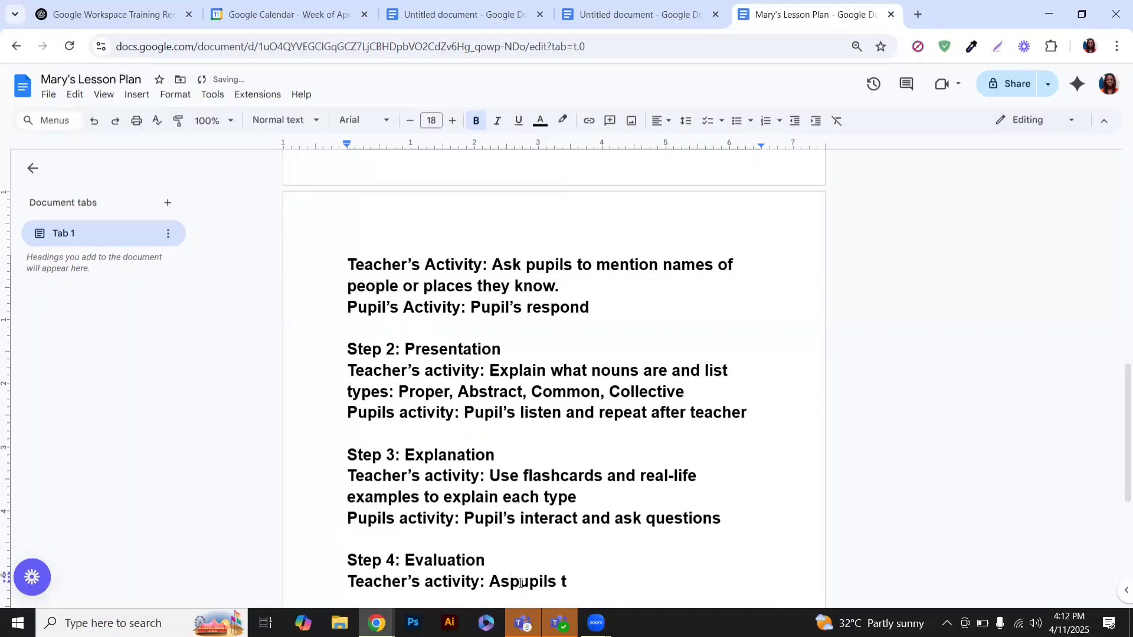
{"action": "type", "text": "k"}
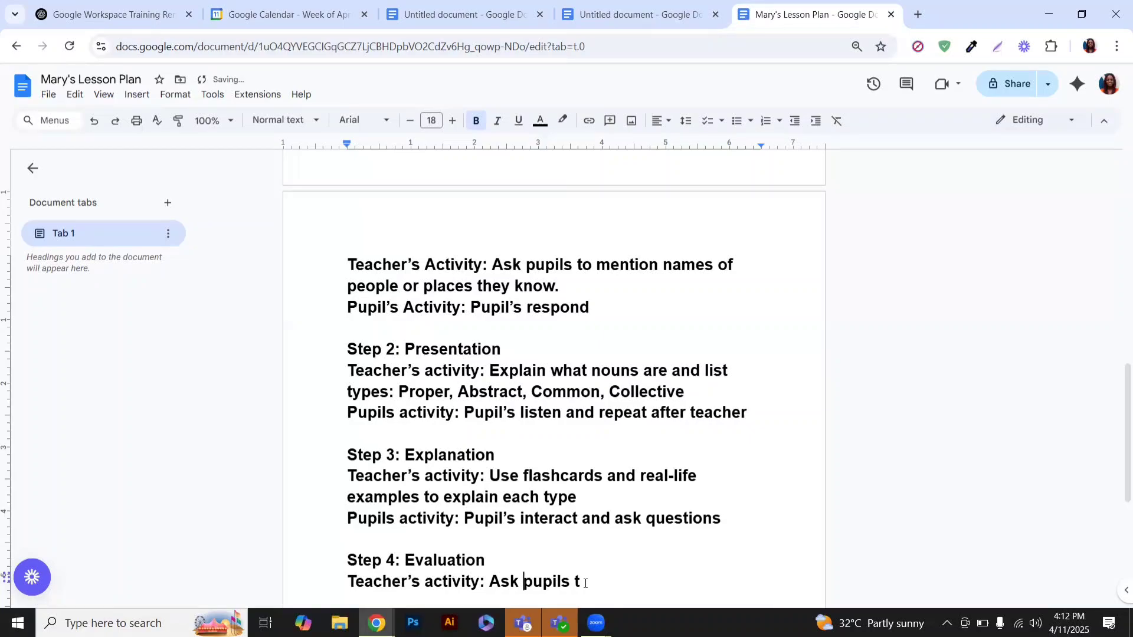
Complete the Step 4 teacher's activity so it reads "Ask pupils to give examples of each type of noun.".
{"action": "left_click", "coordinate": [584, 584]}
{"action": "type", "text": "o give example"}
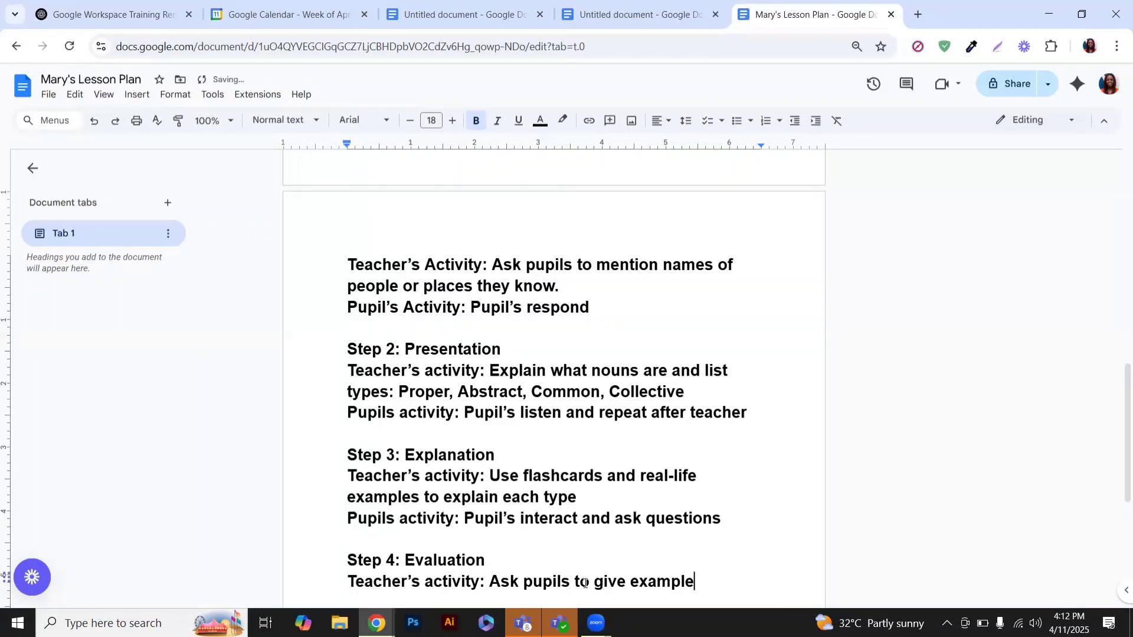
{"action": "type", "text": "s of"}
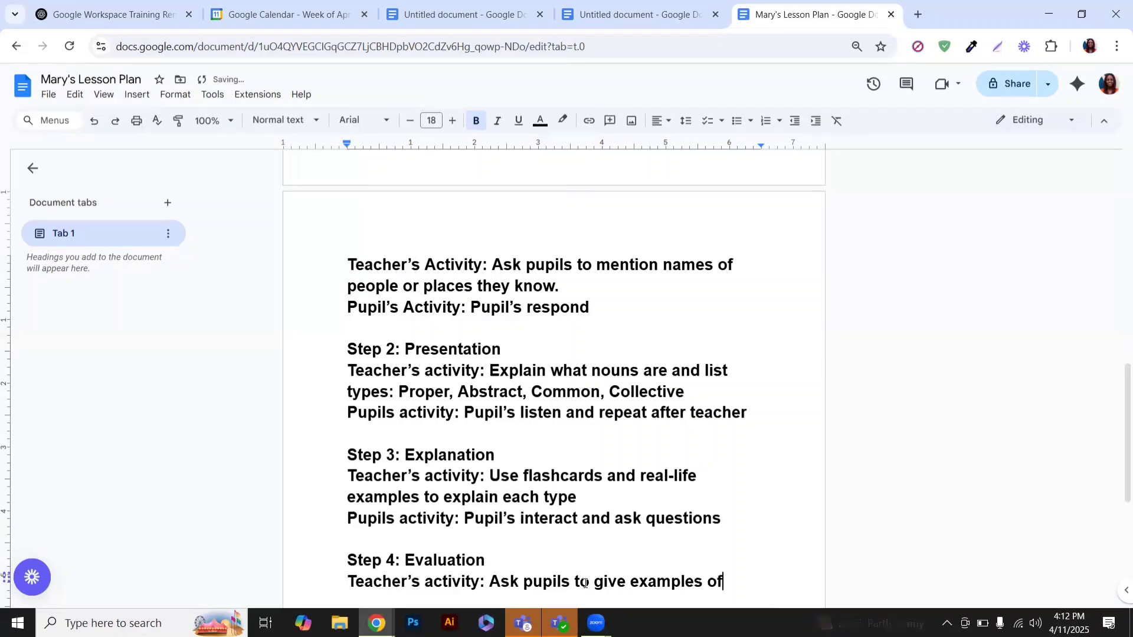
{"action": "type", "text": " each "}
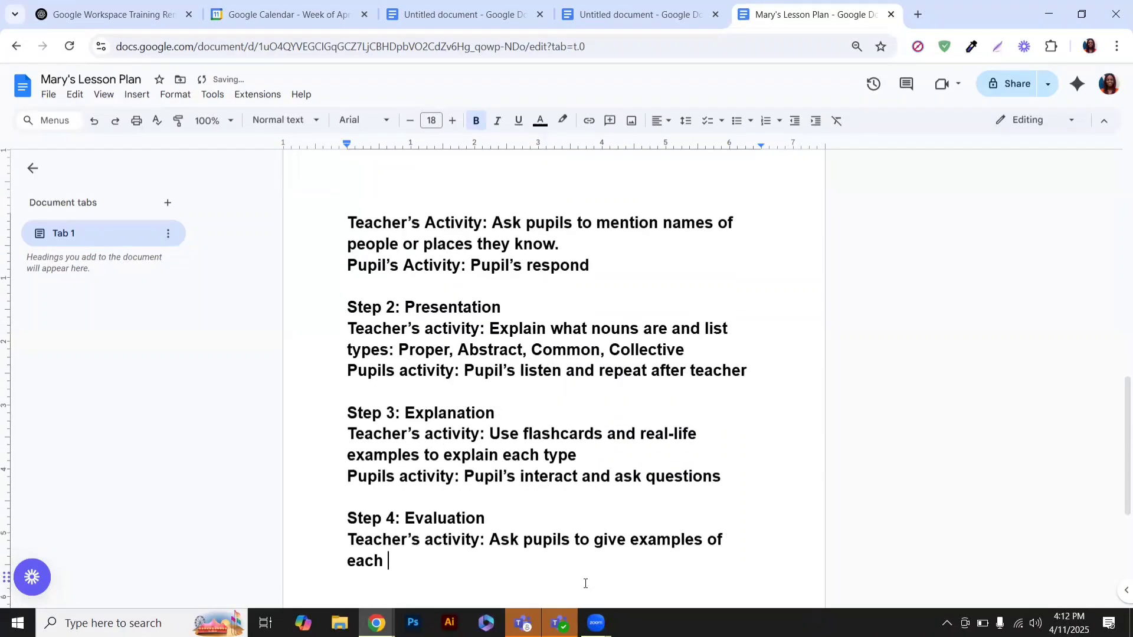
{"action": "type", "text": "type of noun"}
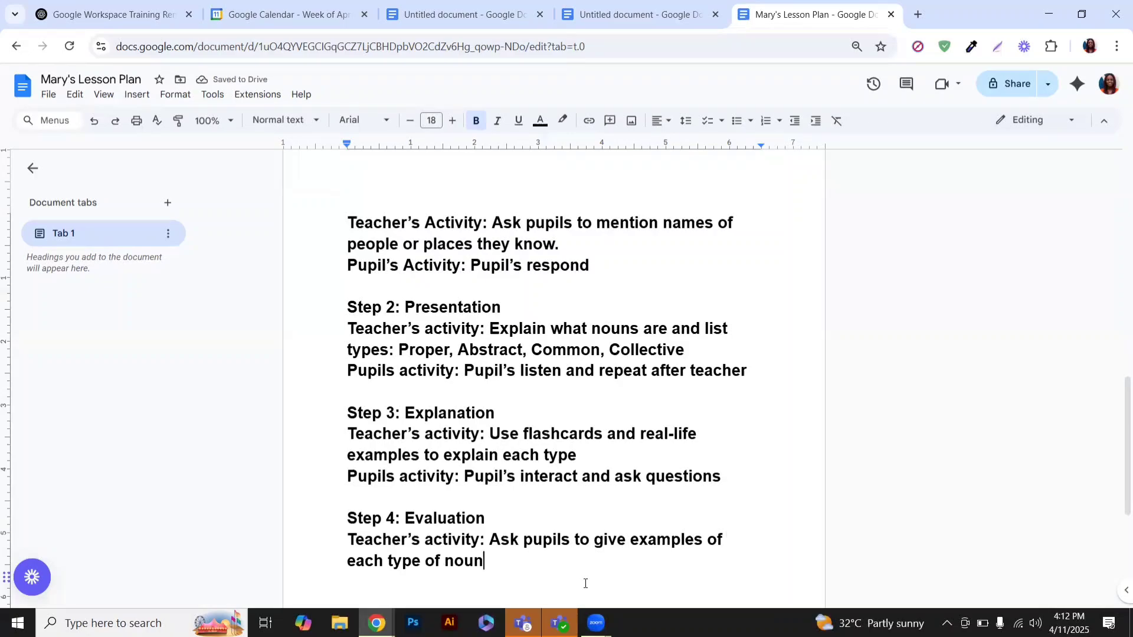
{"action": "type", "text": "."}
Add the line "Pupils activity: Pupils give the answer" below the teacher's activity of Step 4.
{"action": "key", "text": "Return"}
{"action": "type", "text": "Pupils "}
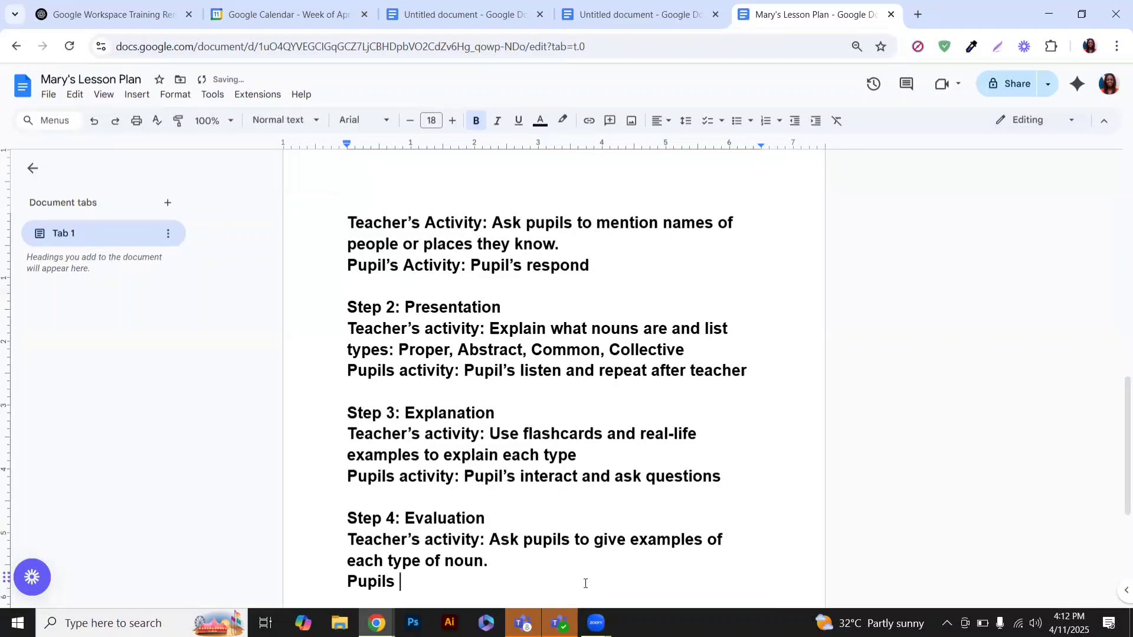
{"action": "type", "text": "activity: Pupil"}
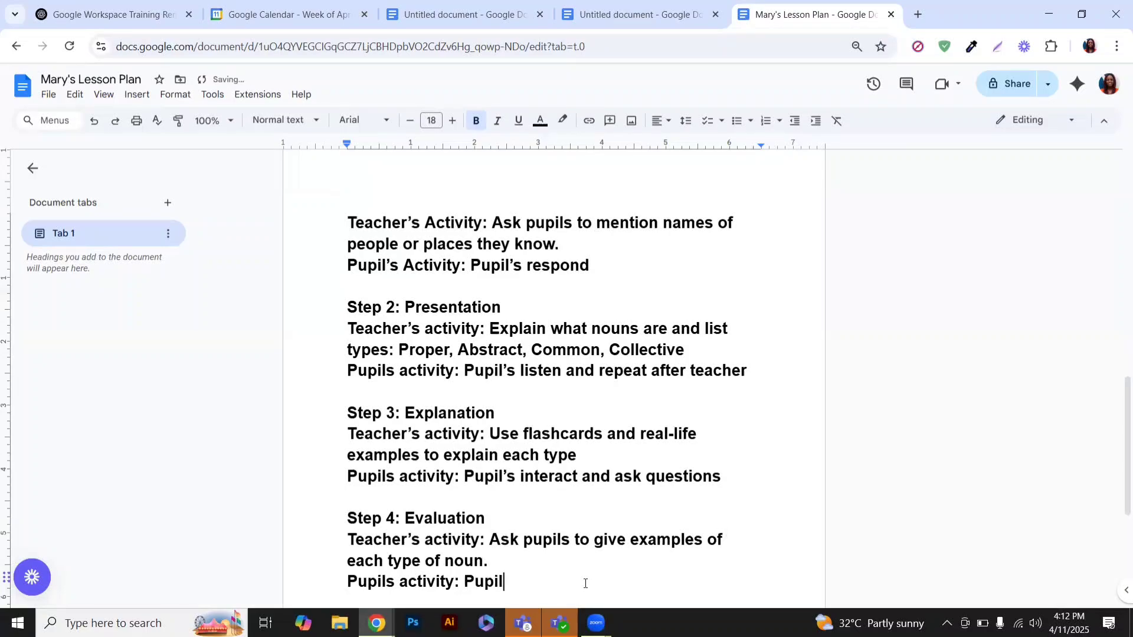
{"action": "type", "text": "s give"}
{"action": "type", "text": "the answer"}
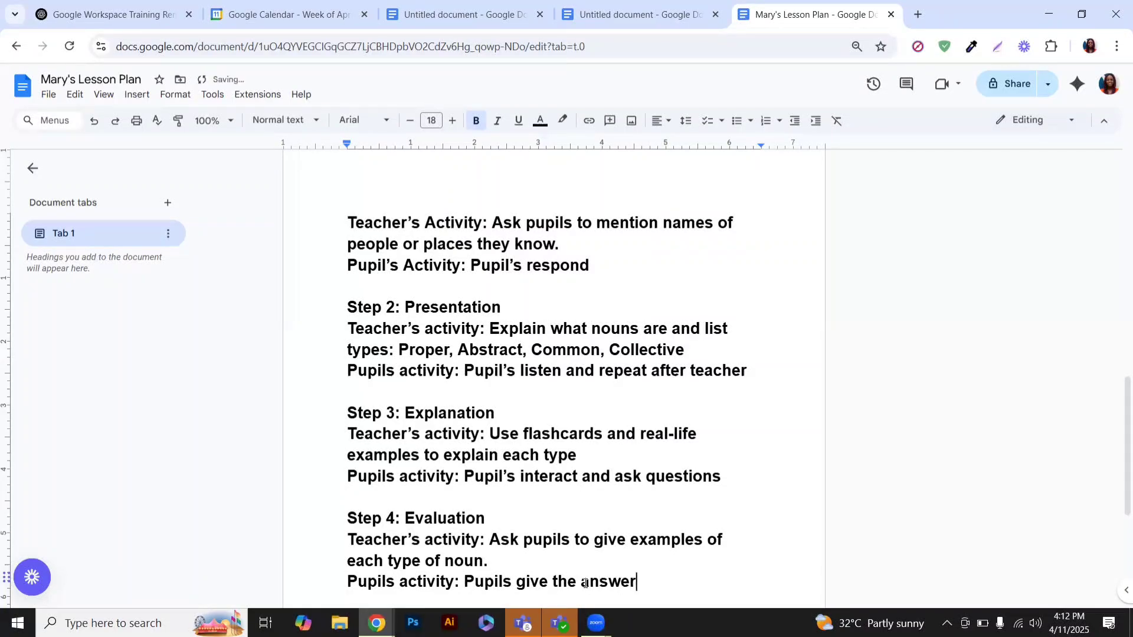
Leave a blank line below the Step 4 activities and add the heading "Step 5: Assignment".
{"action": "key", "text": "Return"}
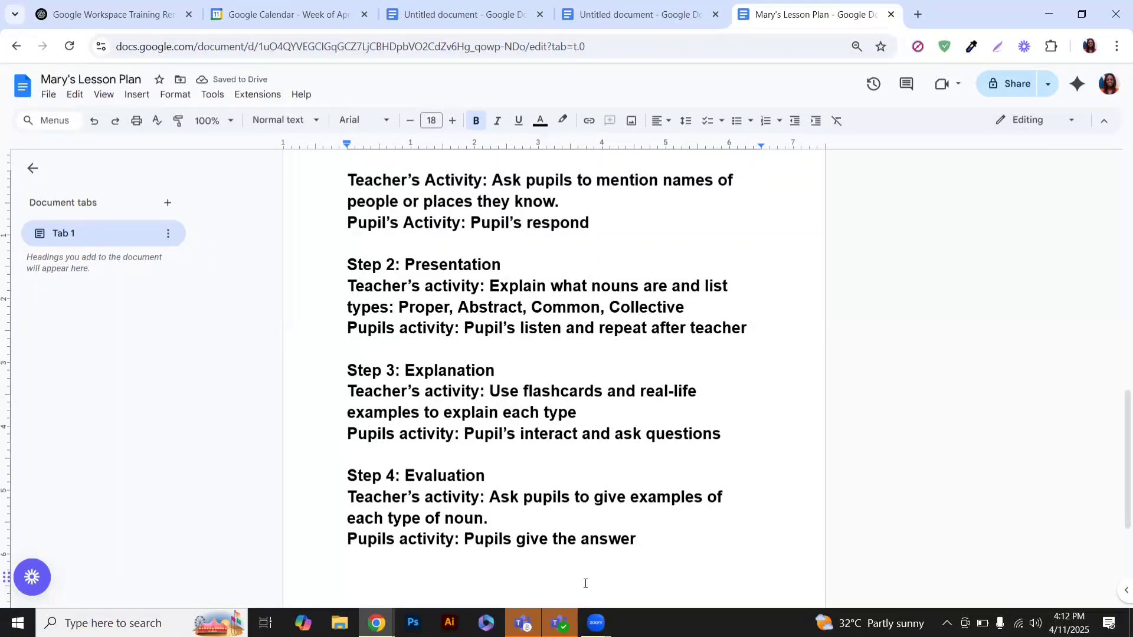
{"action": "type", "text": "Step 5"}
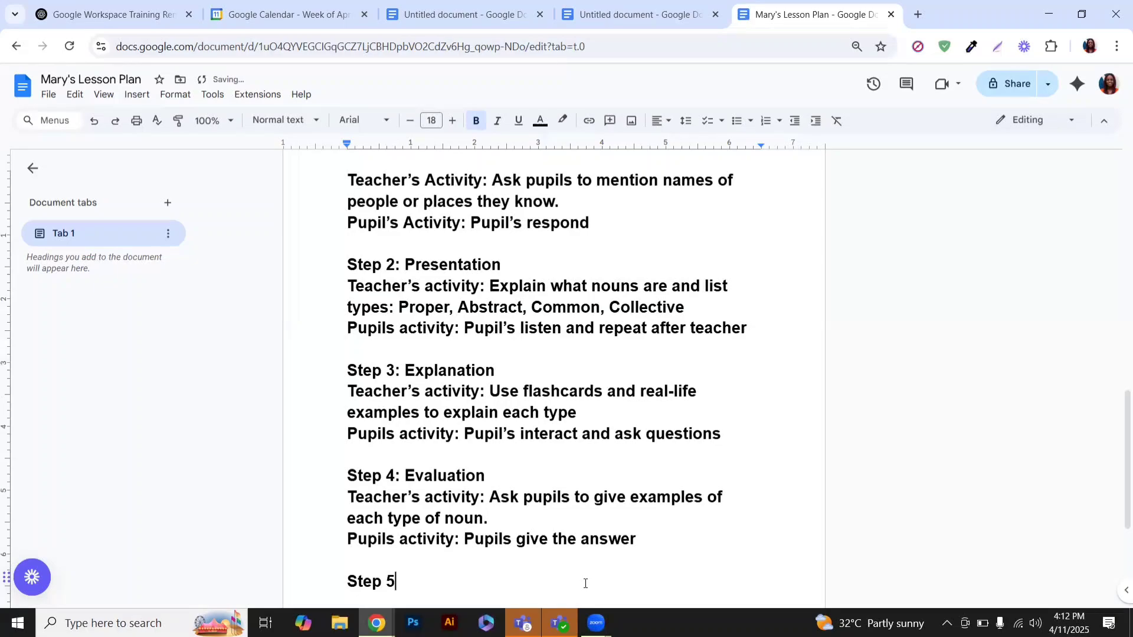
{"action": "type", "text": ": Assignment"}
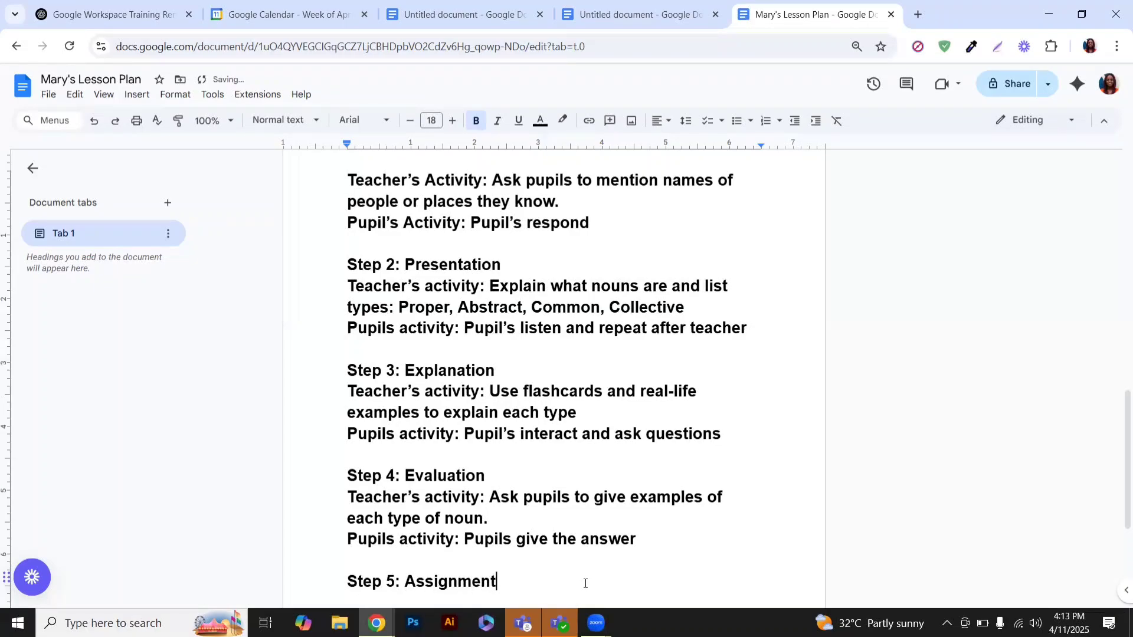
Start the Step 5 teacher's activity line with "Teacher's activity: Pupils should write" below the Assignment heading.
{"action": "key", "text": "Return"}
{"action": "type", "text": "Tea"}
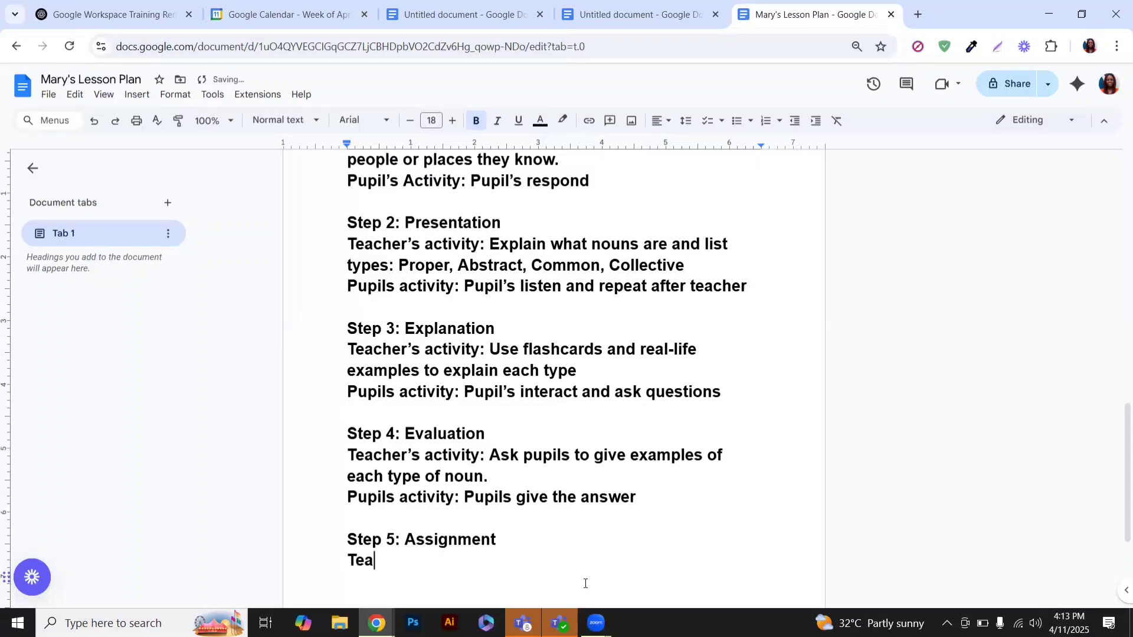
{"action": "type", "text": "cher"}
{"action": "type", "text": "'"}
{"action": "type", "text": "ctivity"}
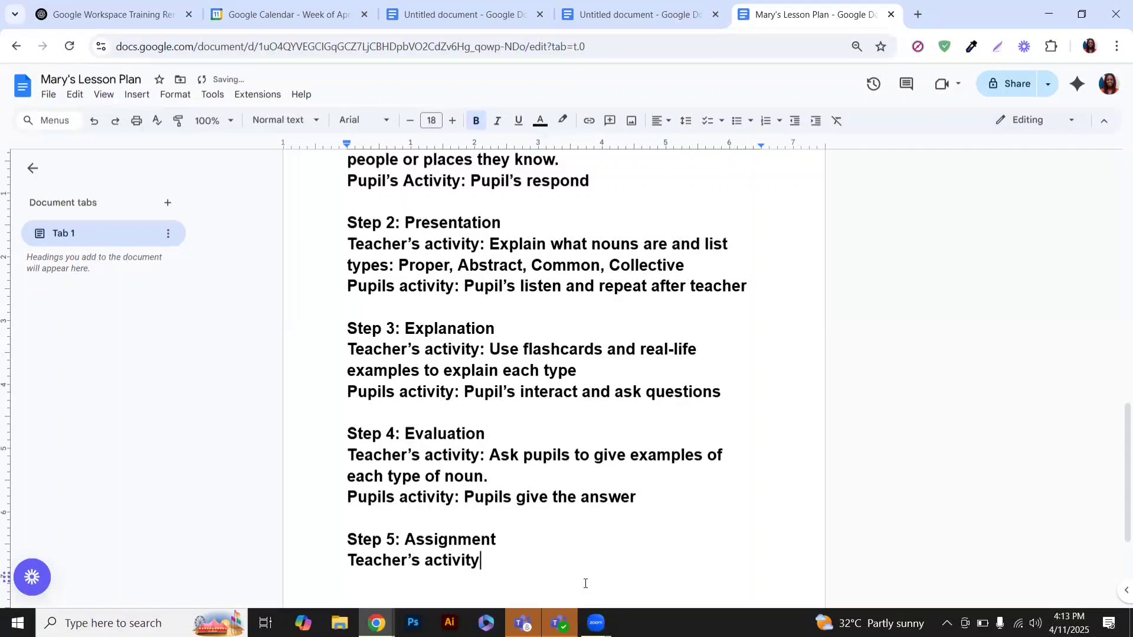
{"action": "type", "text": ": Pupils should "}
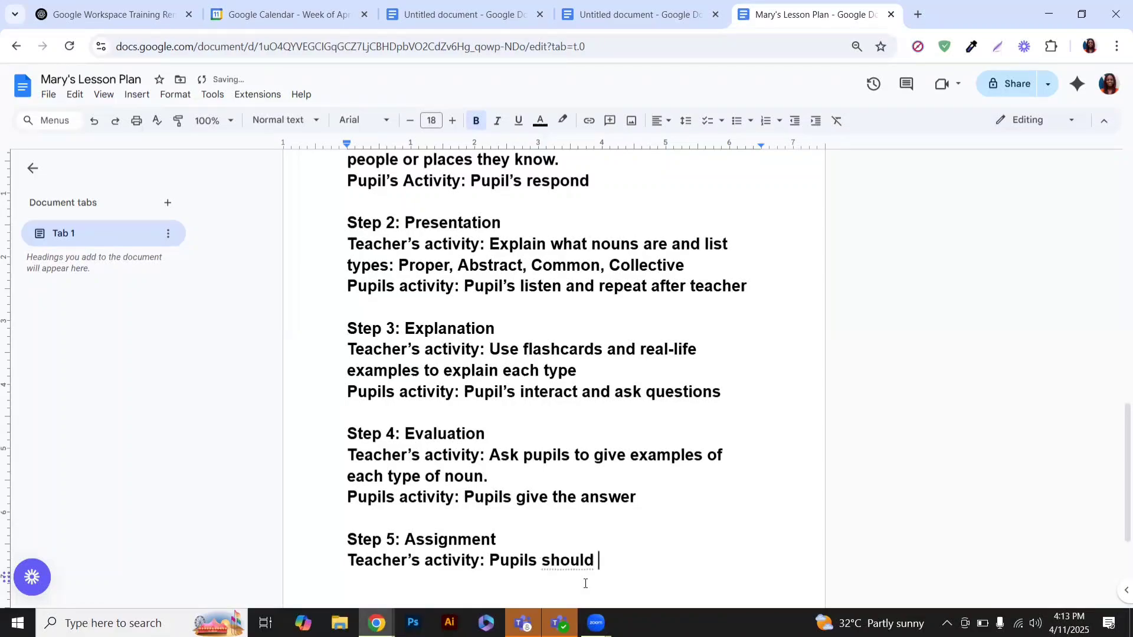
{"action": "type", "text": "work"}
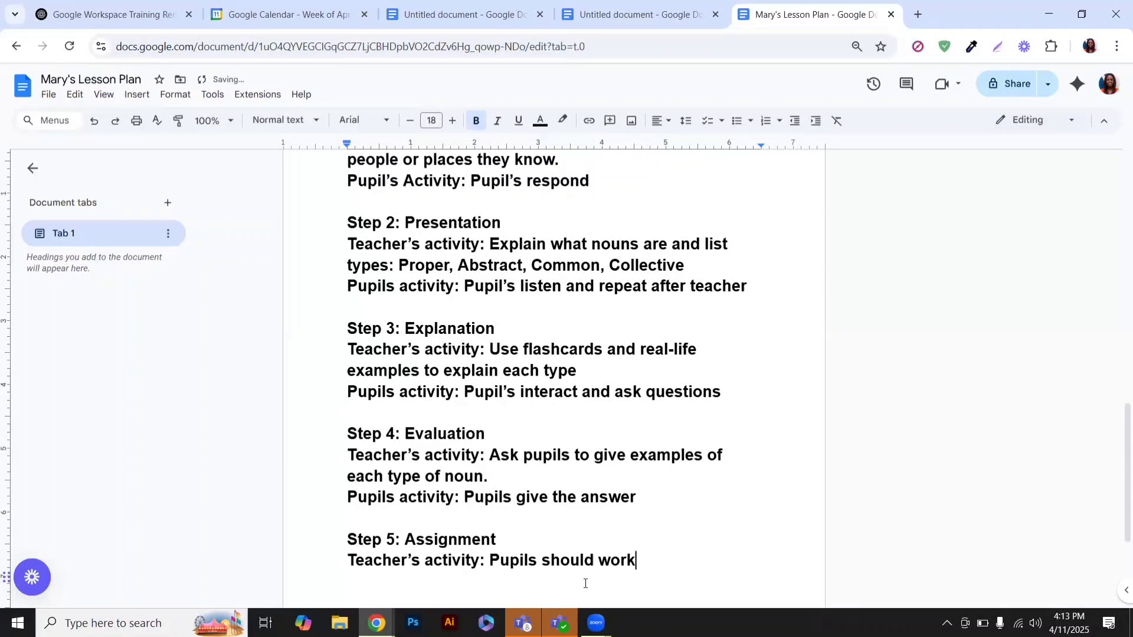
{"action": "key", "text": "BackSpace"}
{"action": "key", "text": "BackSpace"}
{"action": "key", "text": "BackSpace"}
{"action": "type", "text": "rite "}
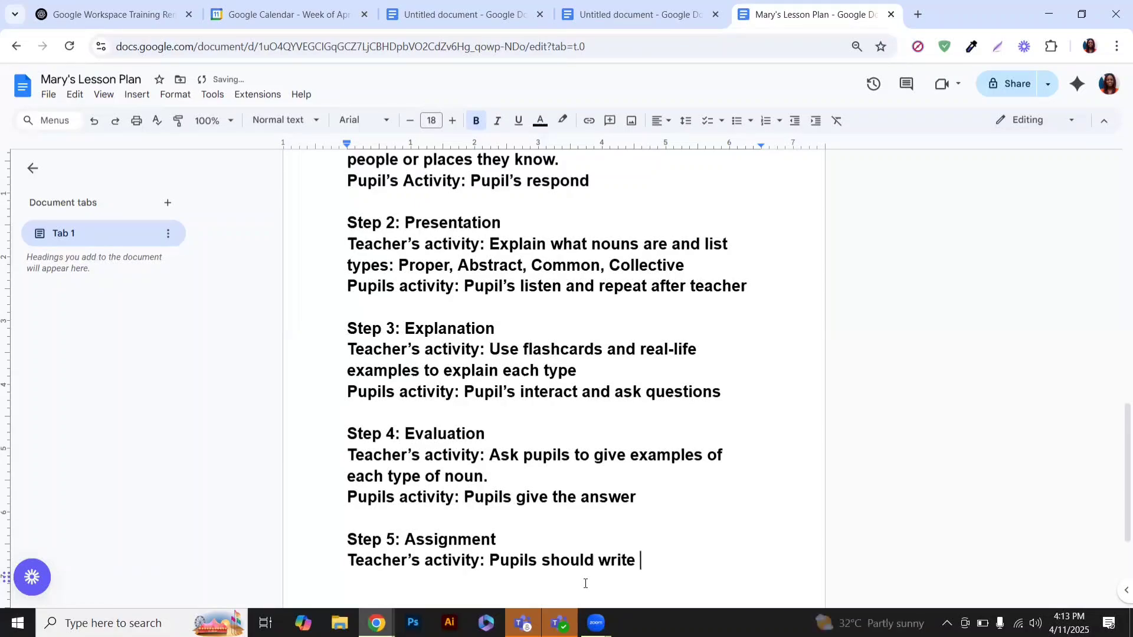
Complete the Step 5 teacher's activity with "5 sentences using at least one noun in each".
{"action": "type", "text": "5 sent"}
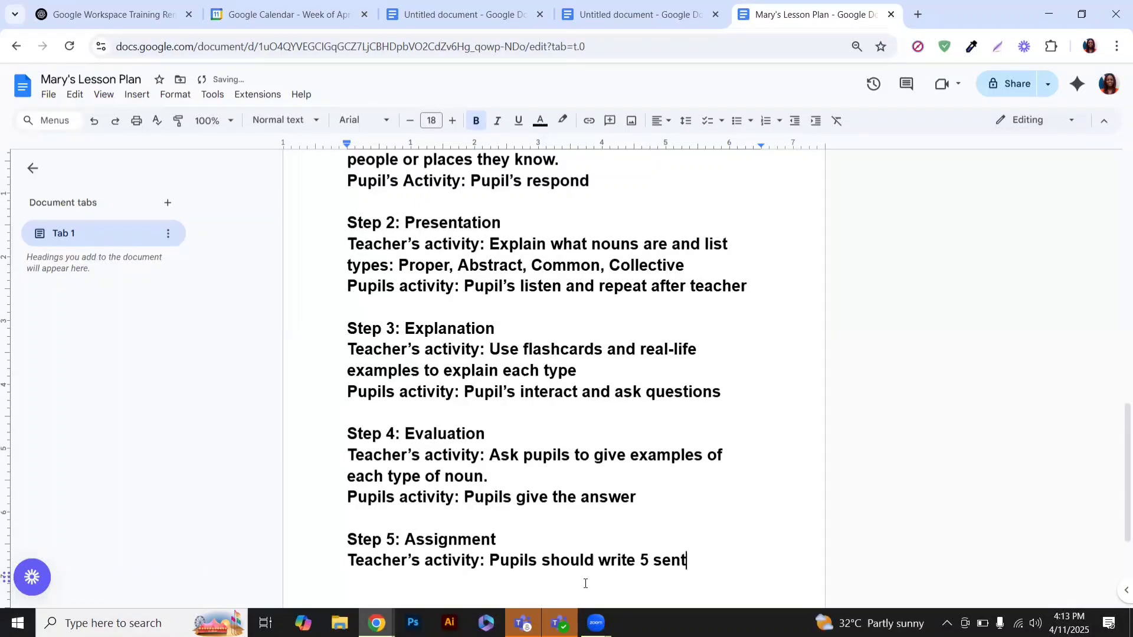
{"action": "type", "text": "encrd"}
{"action": "key", "text": "BackSpace"}
{"action": "key", "text": "BackSpace"}
{"action": "type", "text": "es using "}
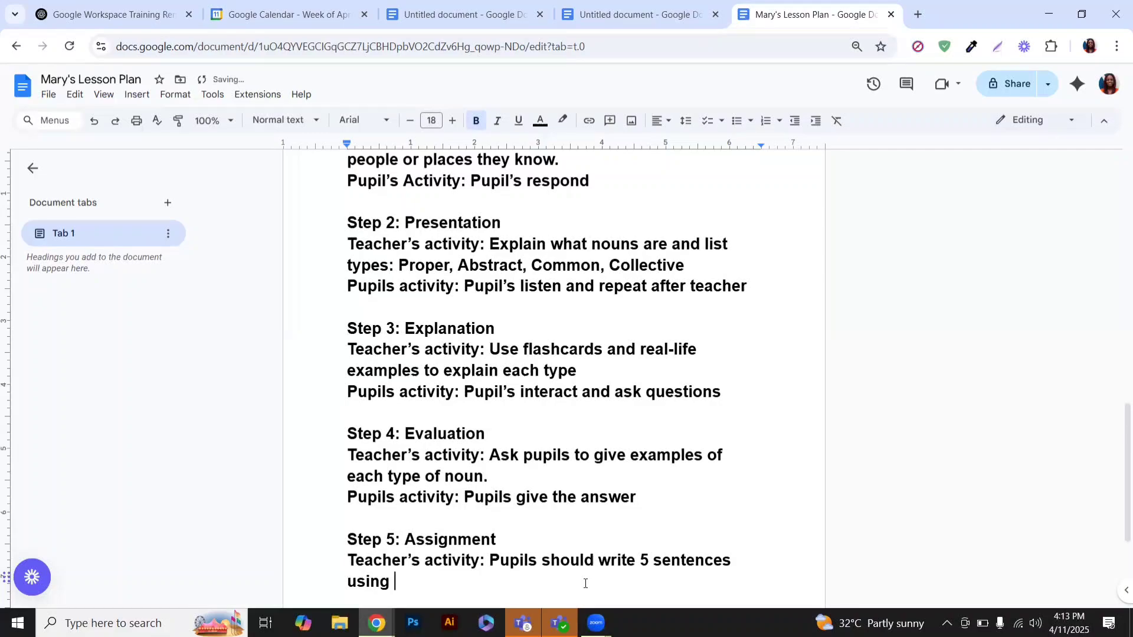
{"action": "type", "text": "at least one "}
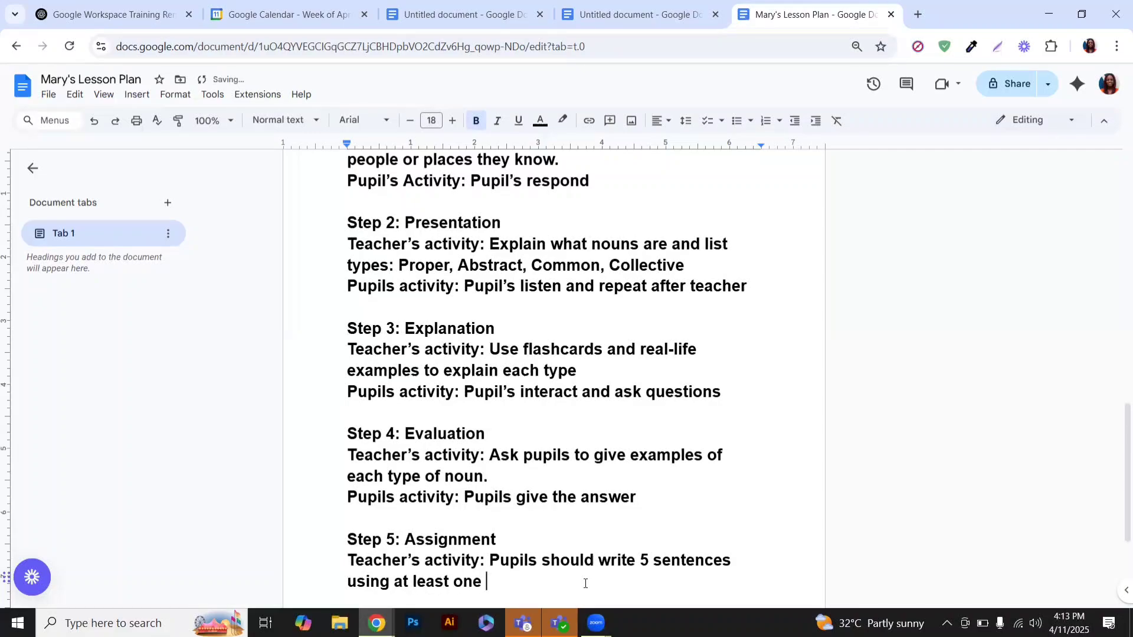
{"action": "type", "text": "noun in each"}
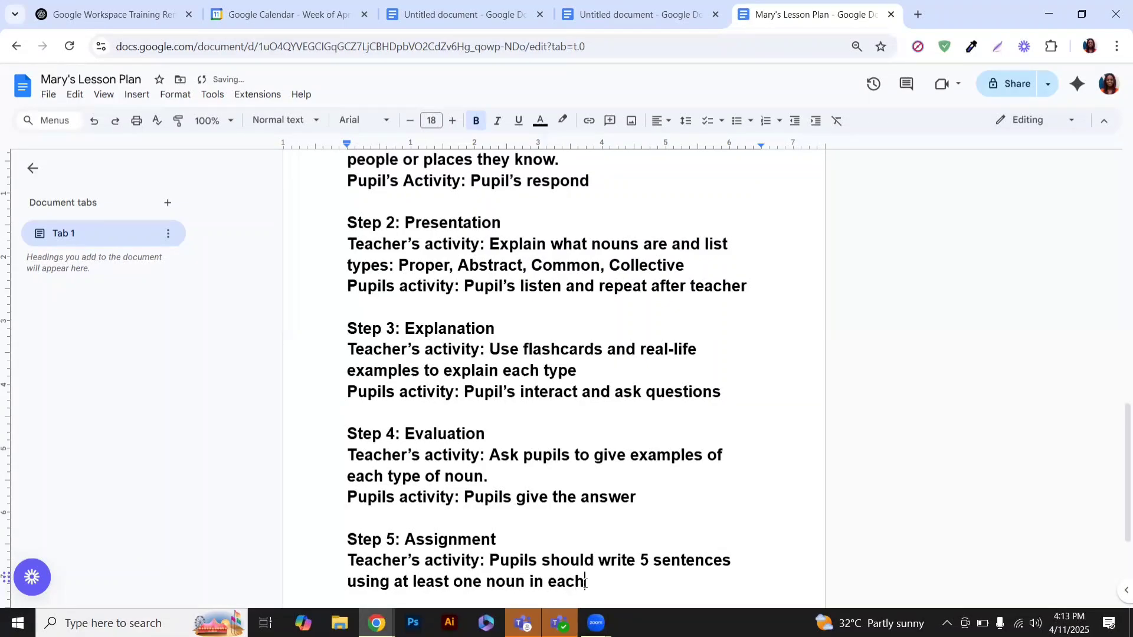
Add the line "Pupils activity: Pupils note the assignment" below the teacher's activity of Step 5.
{"action": "key", "text": "Return"}
{"action": "type", "text": "Pi"}
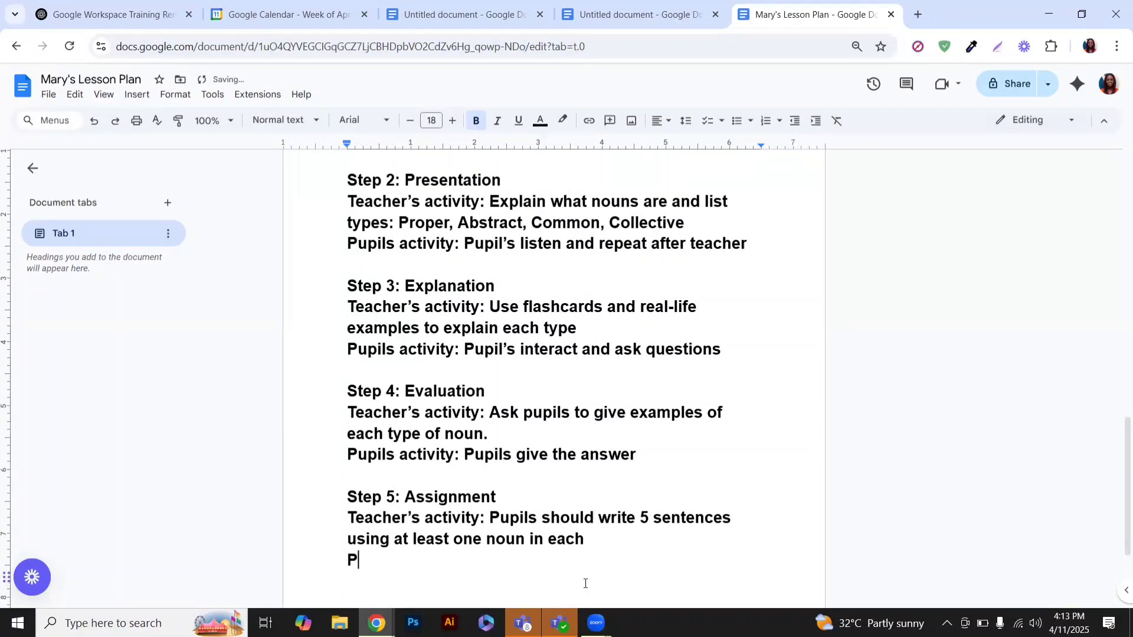
{"action": "key", "text": "BackSpace"}
{"action": "type", "text": "upil"}
{"action": "key", "text": "BackSpace"}
{"action": "key", "text": "BackSpace"}
{"action": "type", "text": "ils activity"}
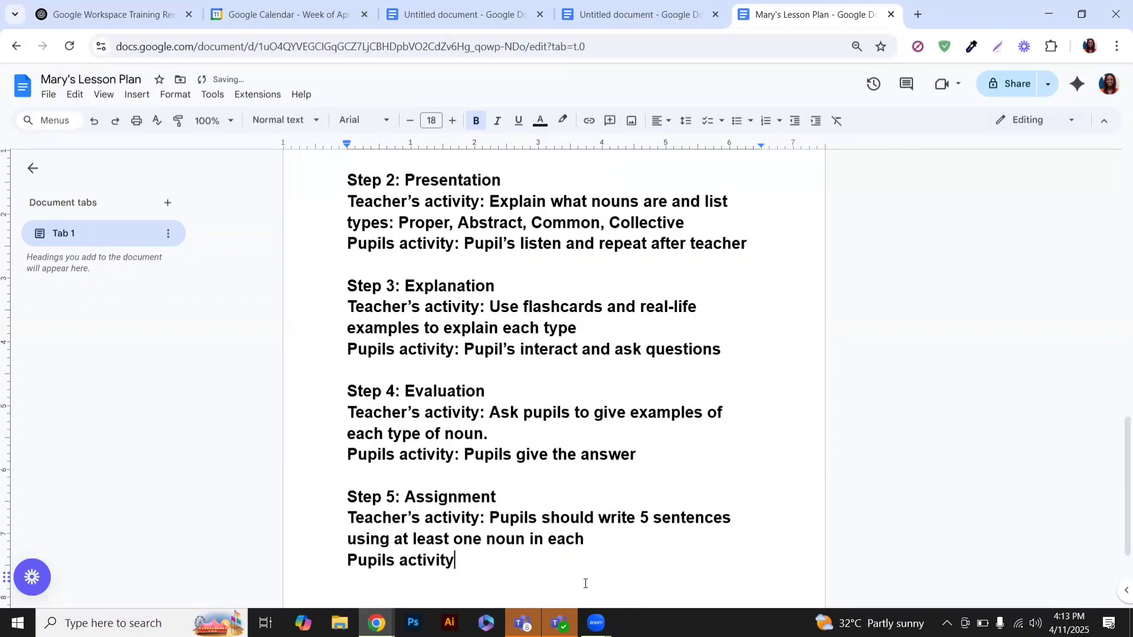
{"action": "type", "text": ": Pupils note "}
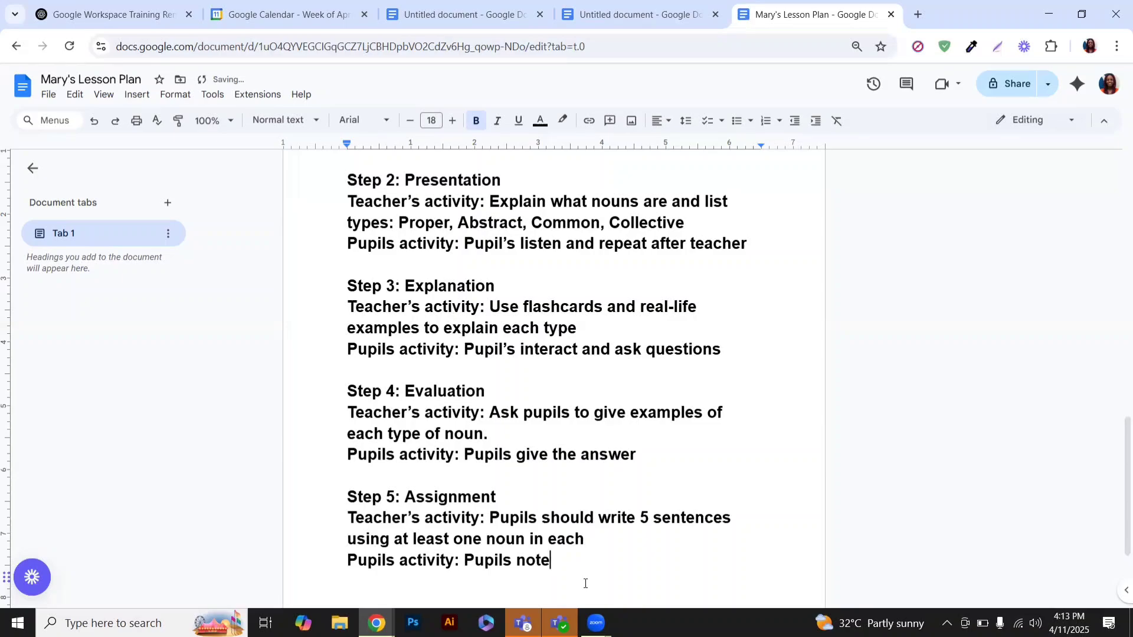
{"action": "type", "text": "the assignmen"}
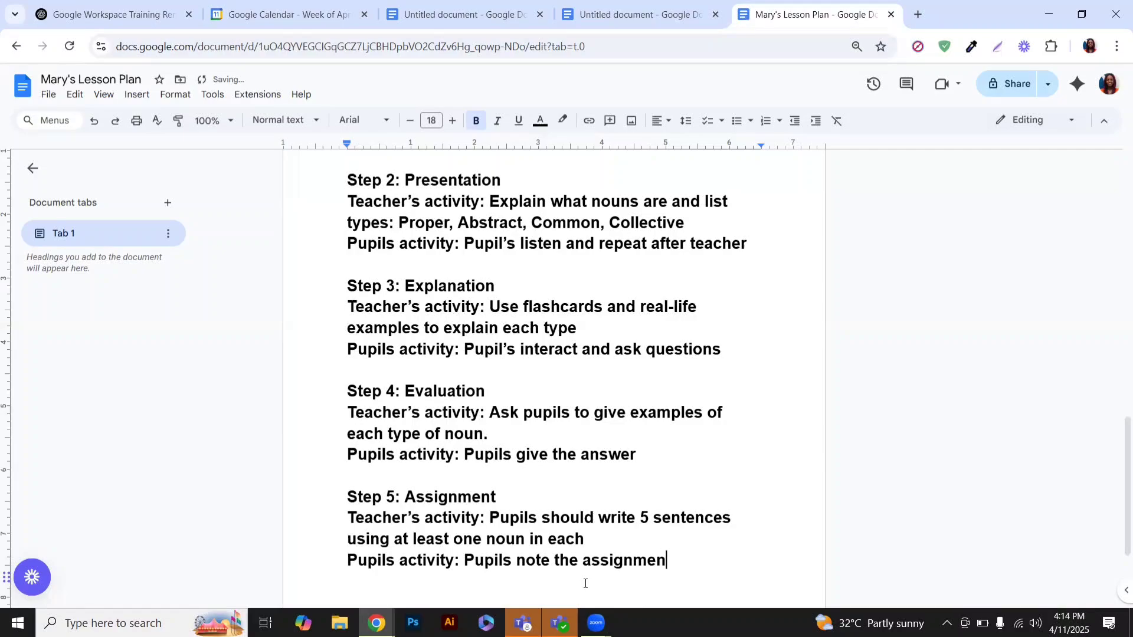
{"action": "type", "text": "t"}
Leave a blank line below the Step 5 activities and add the heading "Assignment:".
{"action": "key", "text": "Return"}
{"action": "key", "text": "Return"}
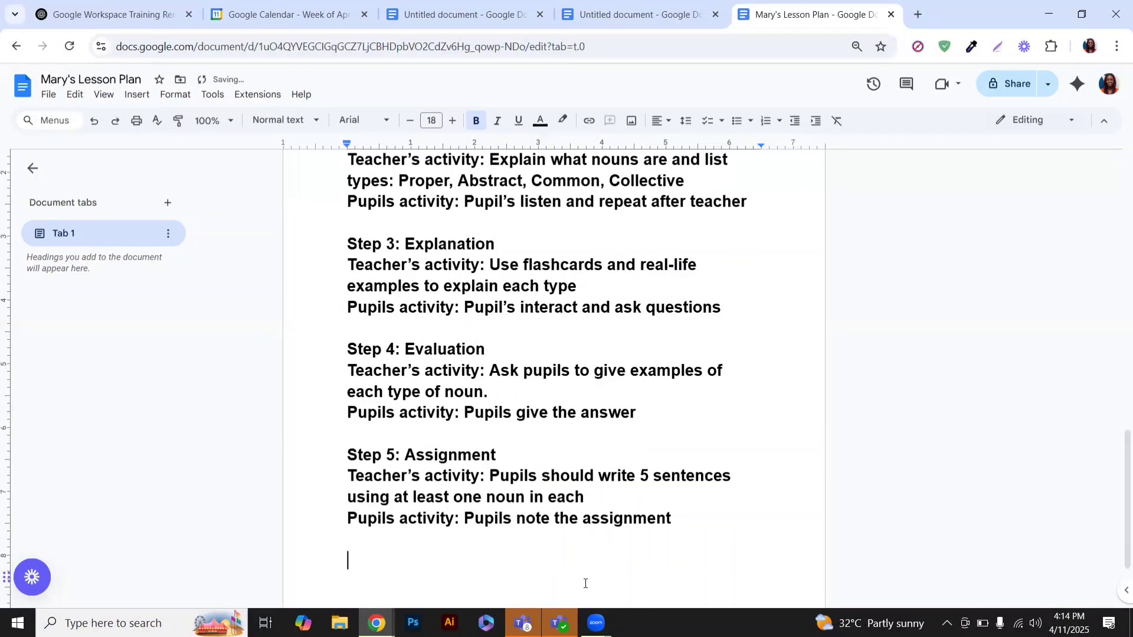
{"action": "type", "text": "Assignment"}
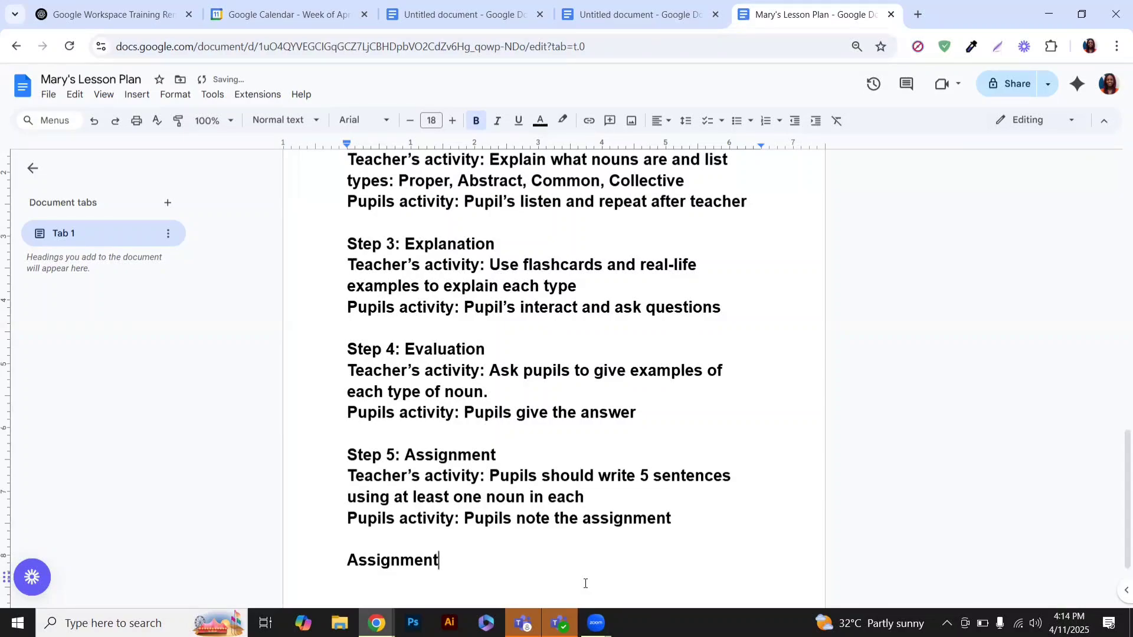
{"action": "type", "text": ":"}
{"action": "key", "text": "Return"}
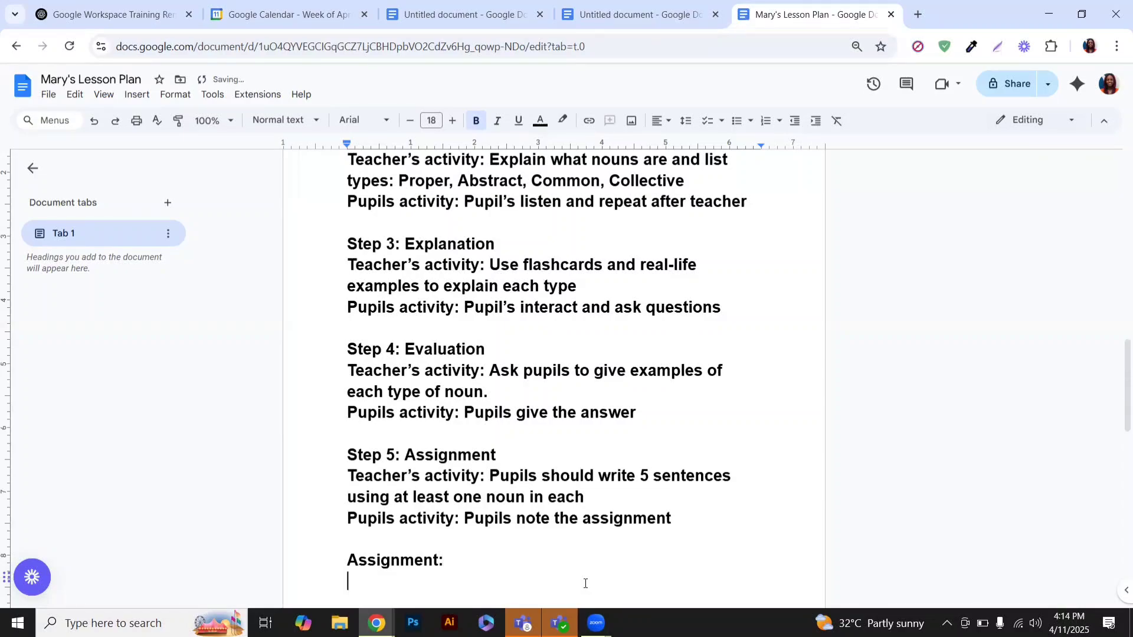
Change the heading below the Step 5 activities to "Assessment:" and start a new line under it.
{"action": "key", "text": "BackSpace"}
{"action": "key", "text": "BackSpace"}
{"action": "key", "text": "BackSpace"}
{"action": "key", "text": "BackSpace"}
{"action": "key", "text": "BackSpace"}
{"action": "key", "text": "BackSpace"}
{"action": "key", "text": "BackSpace"}
{"action": "key", "text": "BackSpace"}
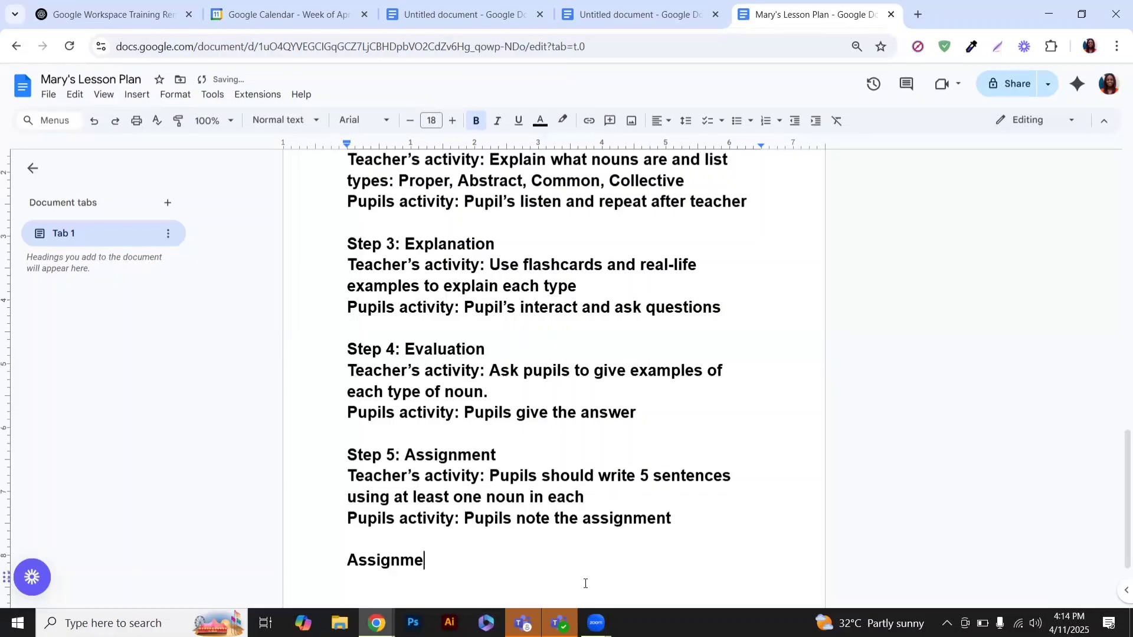
{"action": "type", "text": "essment"}
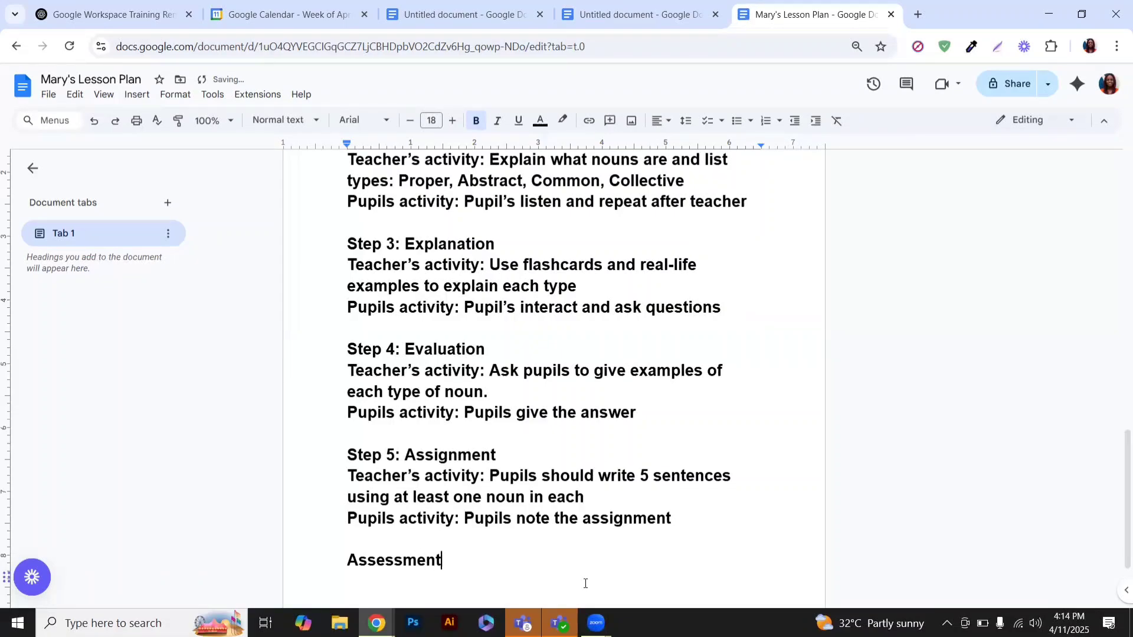
{"action": "type", "text": ":"}
{"action": "key", "text": "Return"}
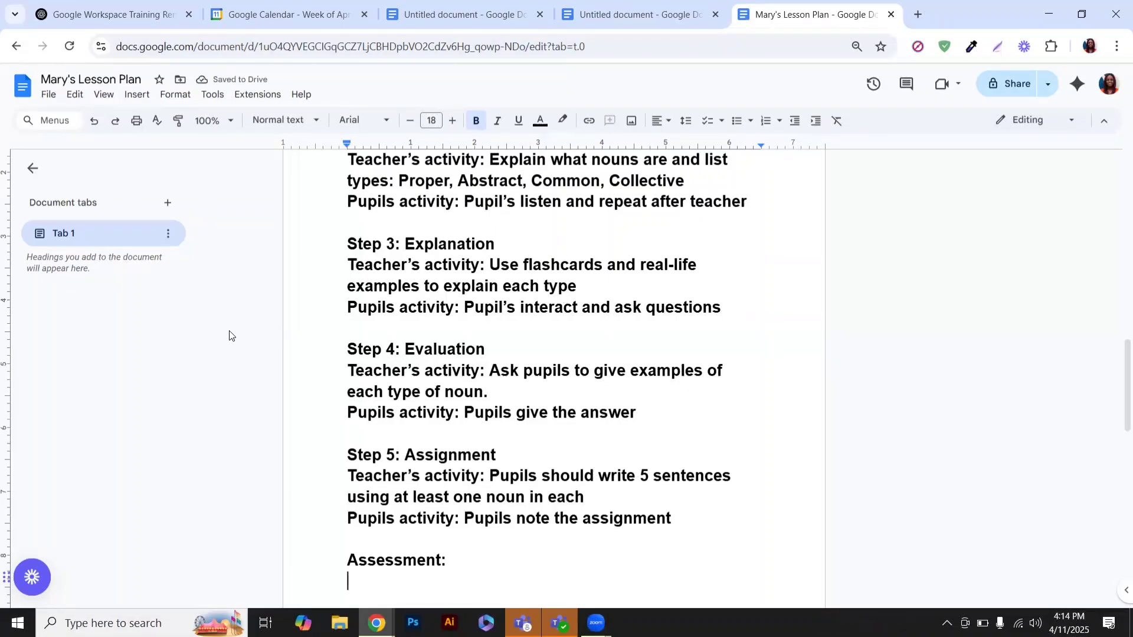
Start a checkbox-style bulleted list under the Assessment heading with the item "Oral questioning".
{"action": "left_click", "coordinate": [751, 122]}
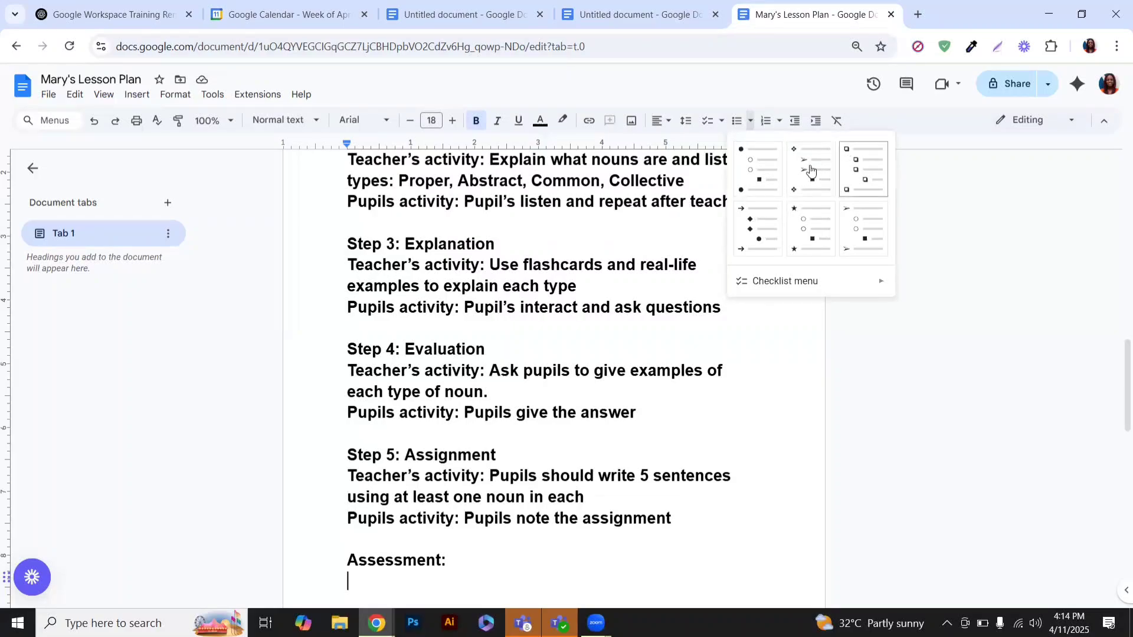
{"action": "left_click", "coordinate": [853, 167]}
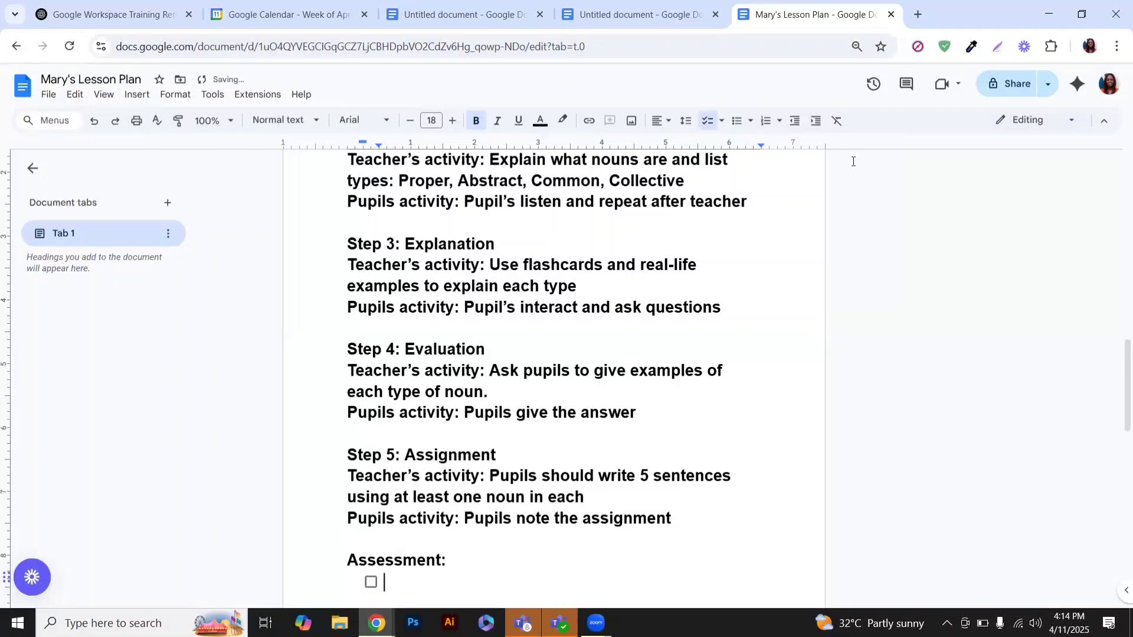
{"action": "type", "text": "Oral questioning"}
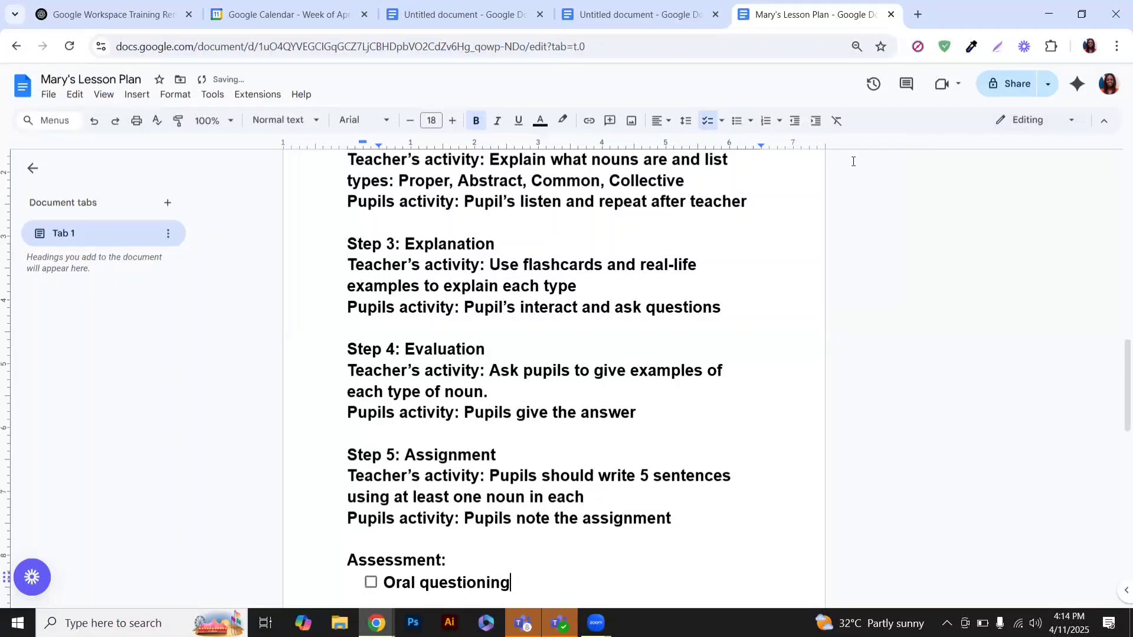
Add "Short written exercise" as the second item of the Assessment list.
{"action": "key", "text": "Return"}
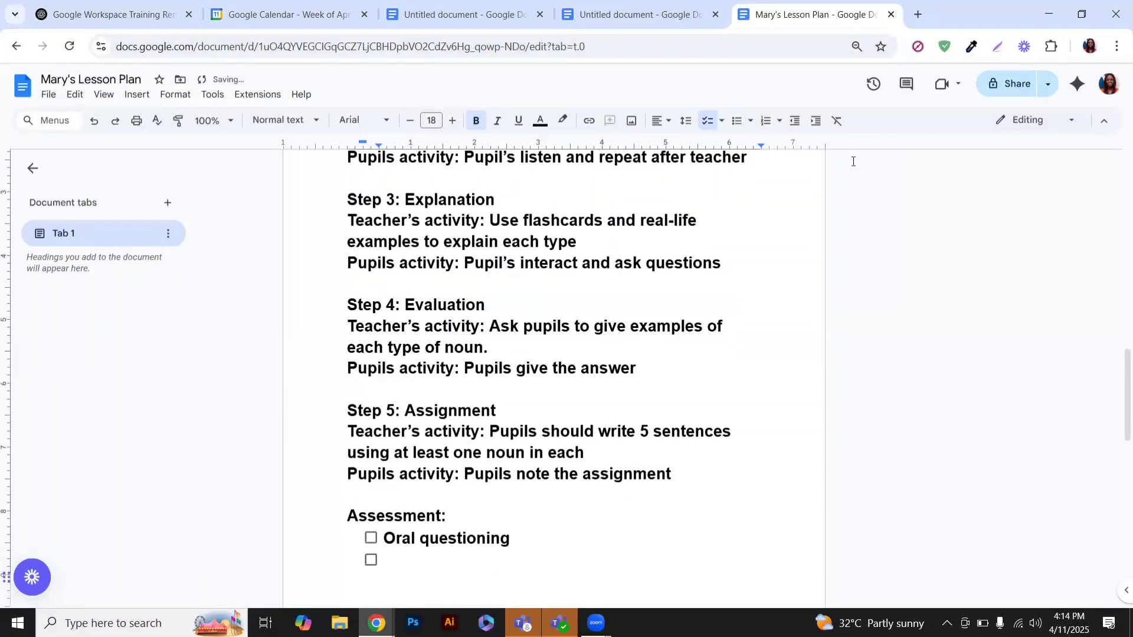
{"action": "type", "text": "Short answer"}
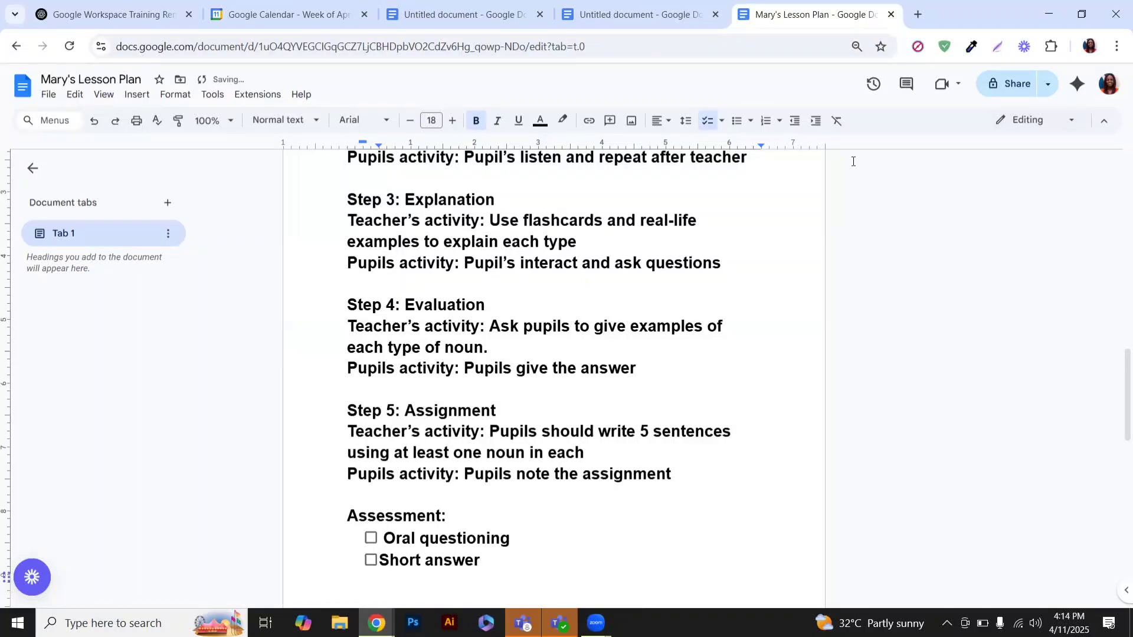
{"action": "key", "text": "BackSpace"}
{"action": "key", "text": "BackSpace"}
{"action": "key", "text": "BackSpace"}
{"action": "key", "text": "BackSpace"}
{"action": "key", "text": "BackSpace"}
{"action": "key", "text": "BackSpace"}
{"action": "type", "text": "written exercise"}
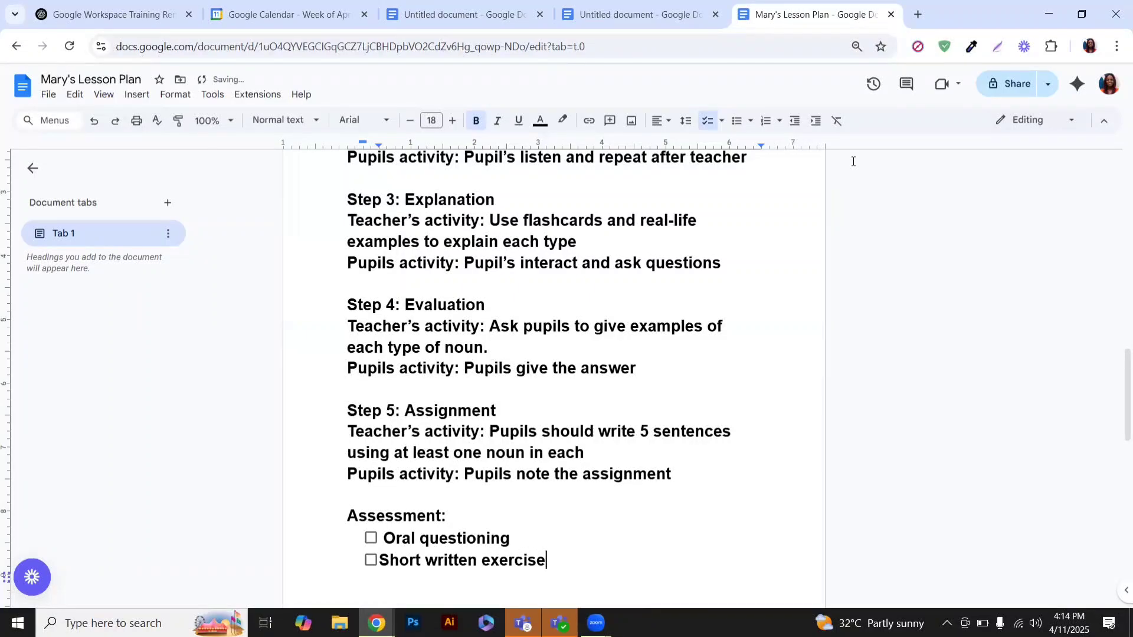
Insert a page break after the Assessment list and add the heading "Conclusion:" on the new page.
{"action": "key", "text": "ctrl+Return"}
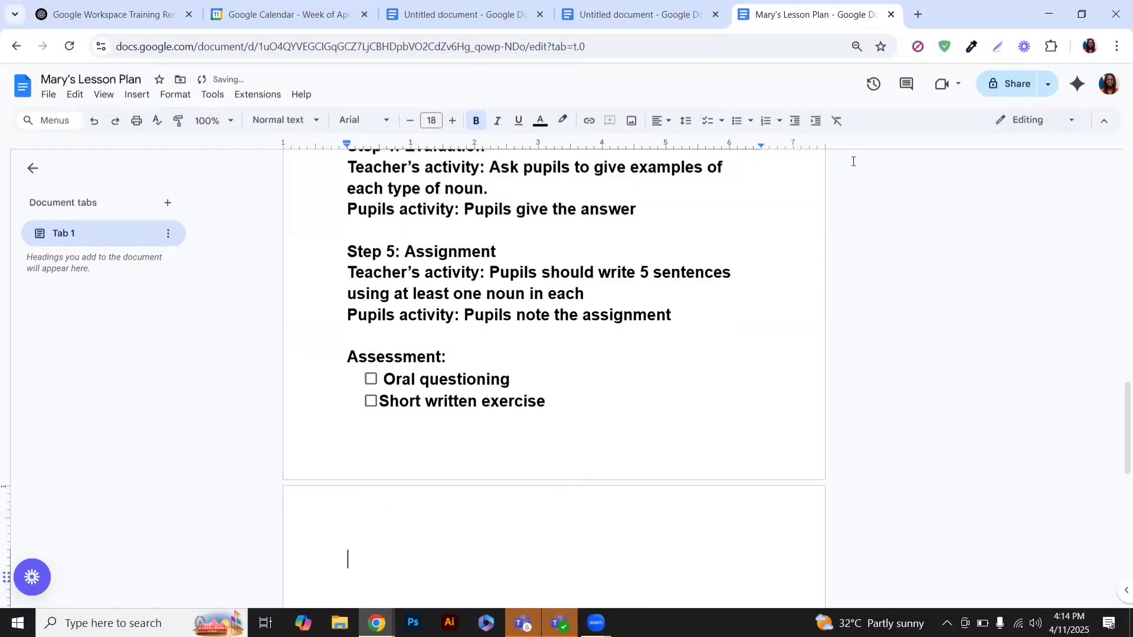
{"action": "type", "text": "X"}
{"action": "key", "text": "BackSpace"}
{"action": "type", "text": "Conclusion"}
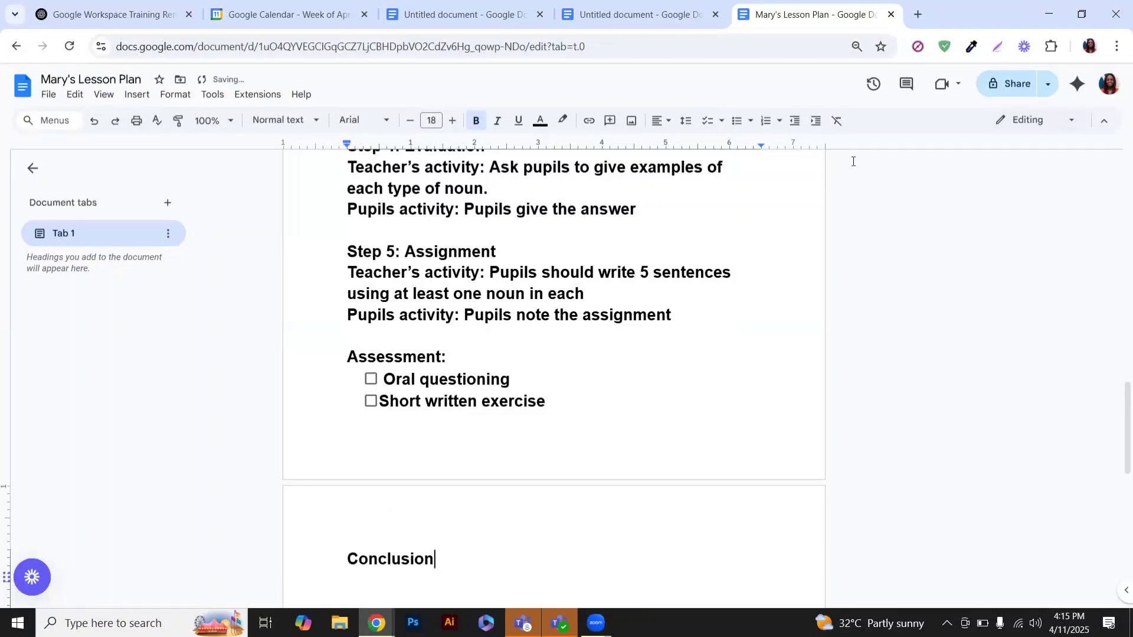
{"action": "type", "text": ":"}
Write "Teacher summarizes the topic and encourage pupils to observe nuns in their daily environment." on a new line under the Conclusion heading.
{"action": "key", "text": "Return"}
{"action": "type", "text": "Teacher summa"}
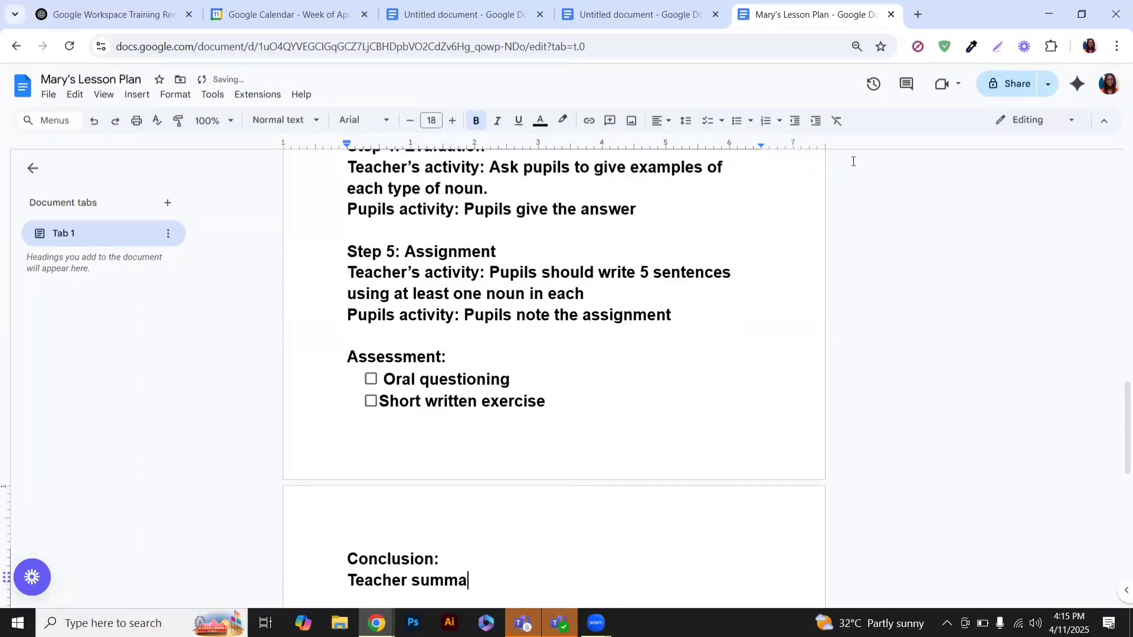
{"action": "type", "text": "rizes the topic"}
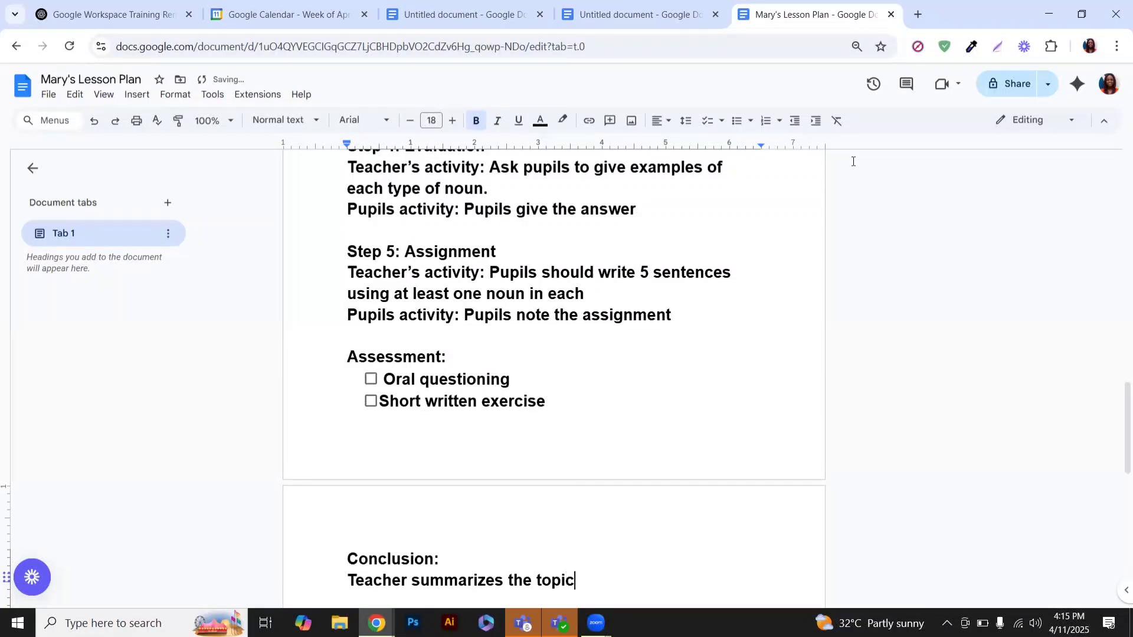
{"action": "type", "text": " and encourah"}
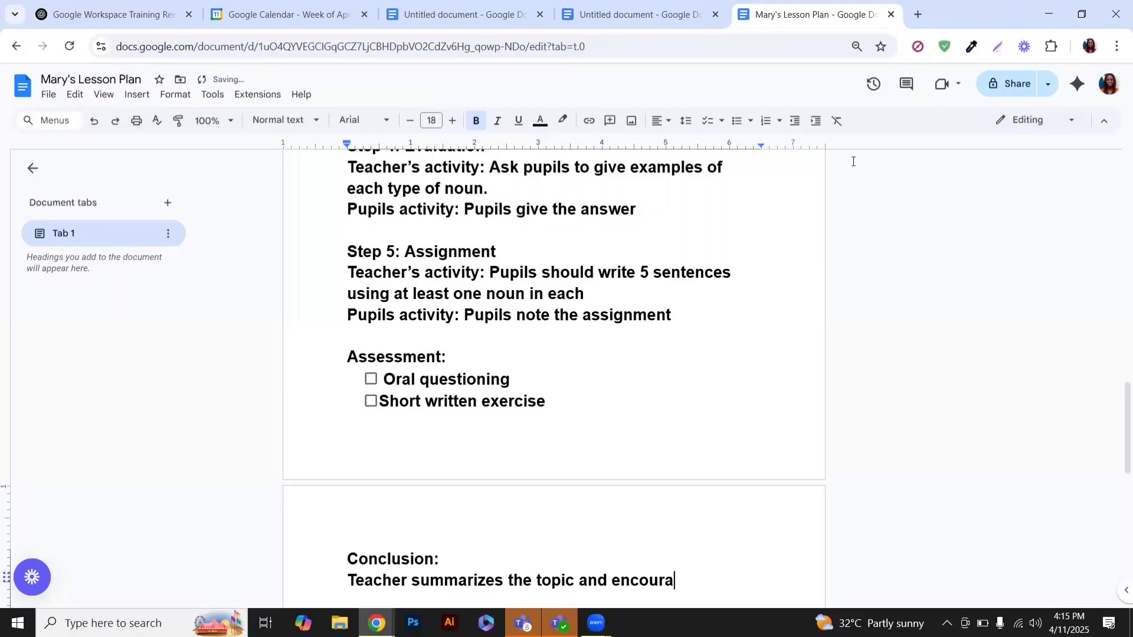
{"action": "key", "text": "BackSpace"}
{"action": "type", "text": "ge "}
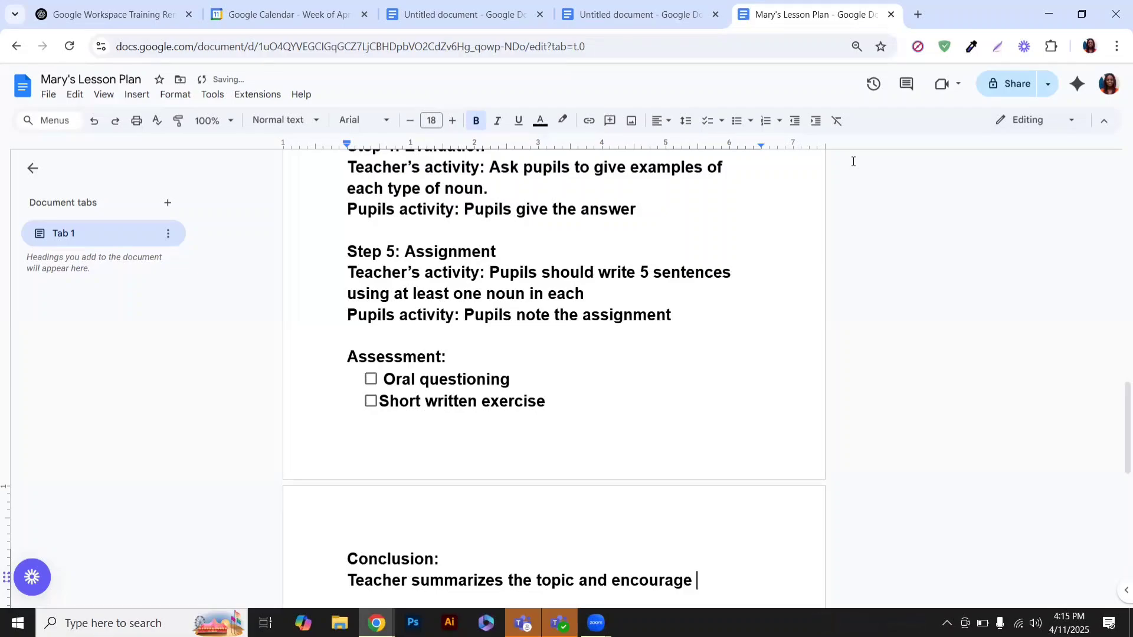
{"action": "type", "text": "pupils to o"}
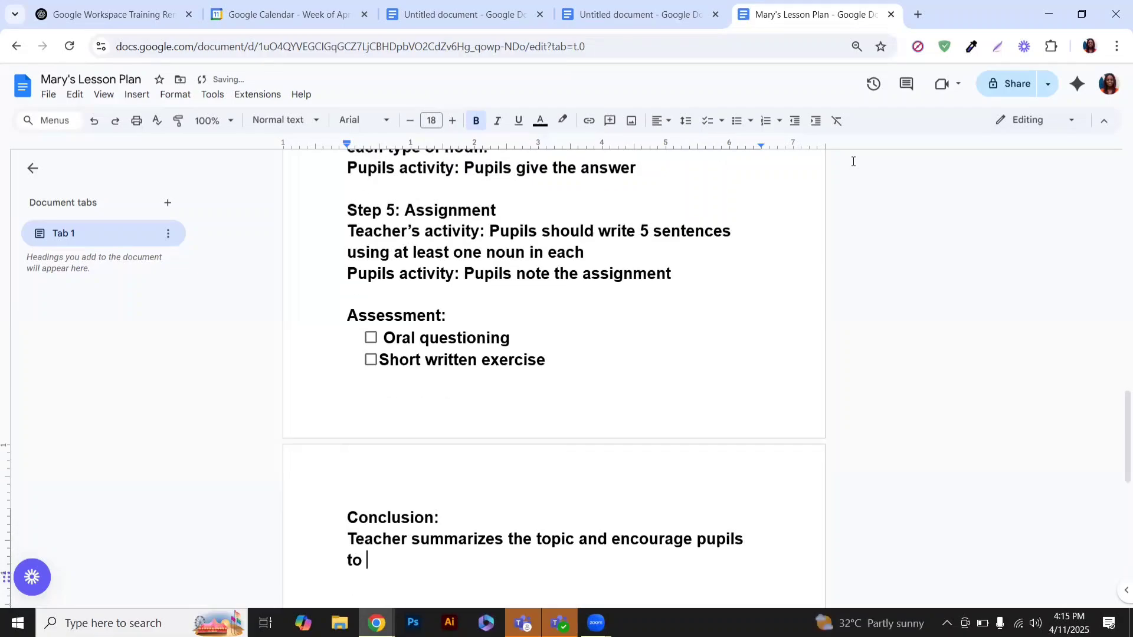
{"action": "type", "text": "bserve "}
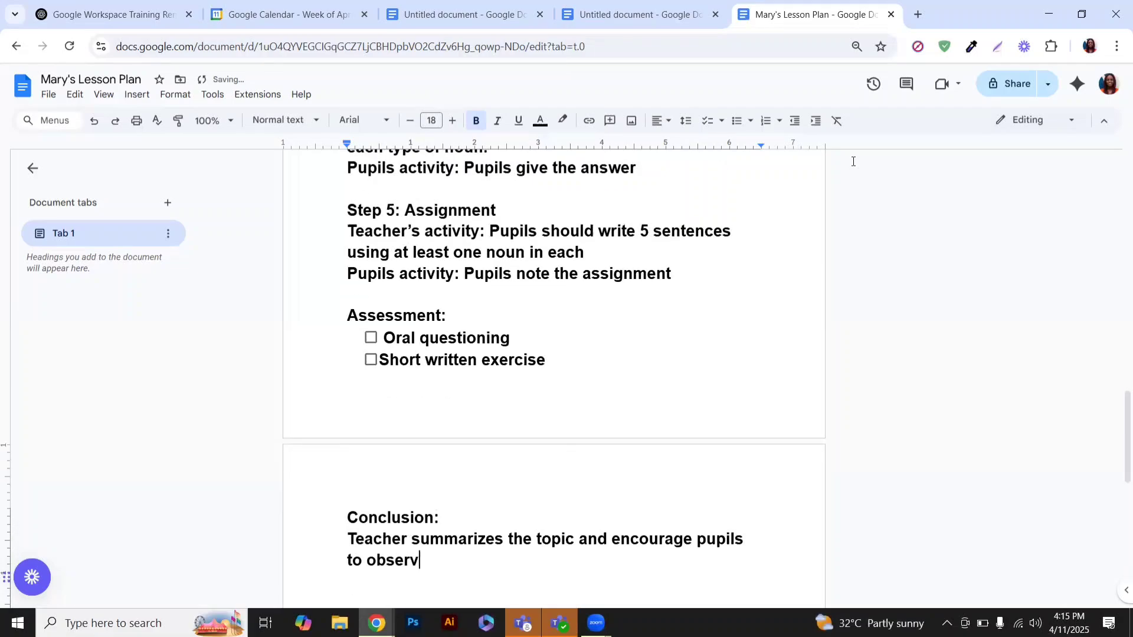
{"action": "type", "text": "nuns in theor"}
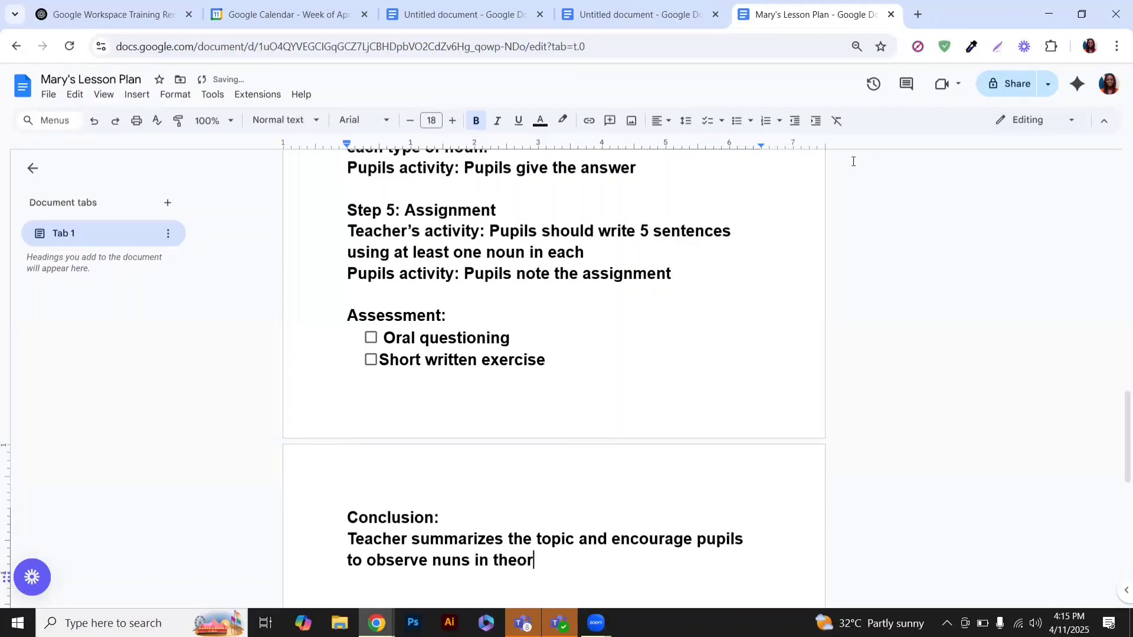
{"action": "key", "text": "BackSpace"}
{"action": "key", "text": "BackSpace"}
{"action": "type", "text": "ir daily envi"}
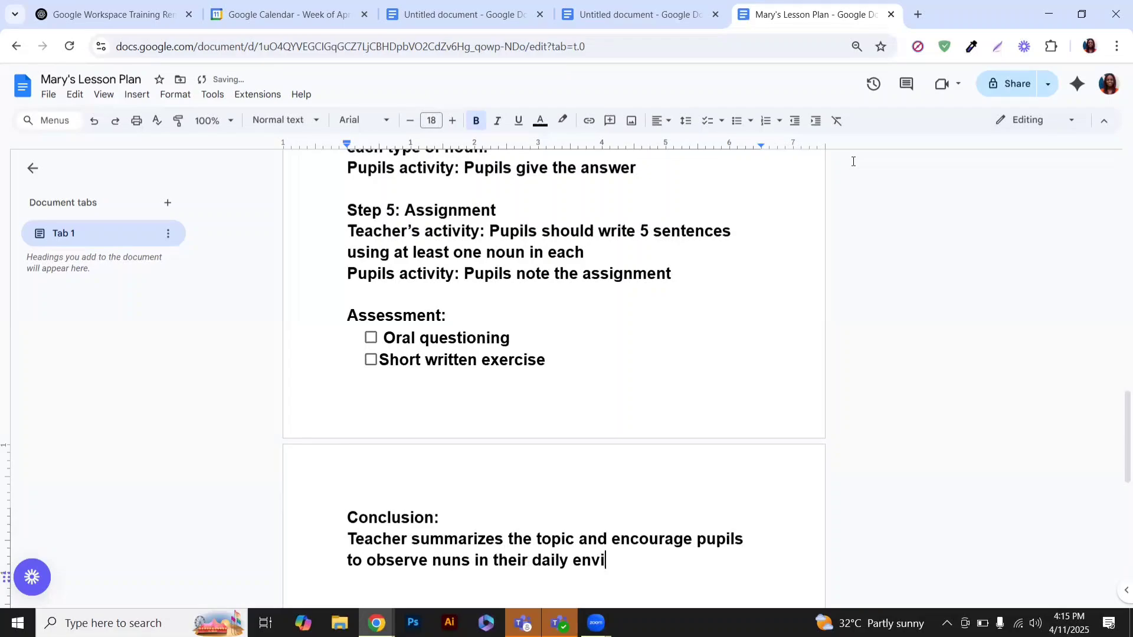
{"action": "type", "text": "ronment."}
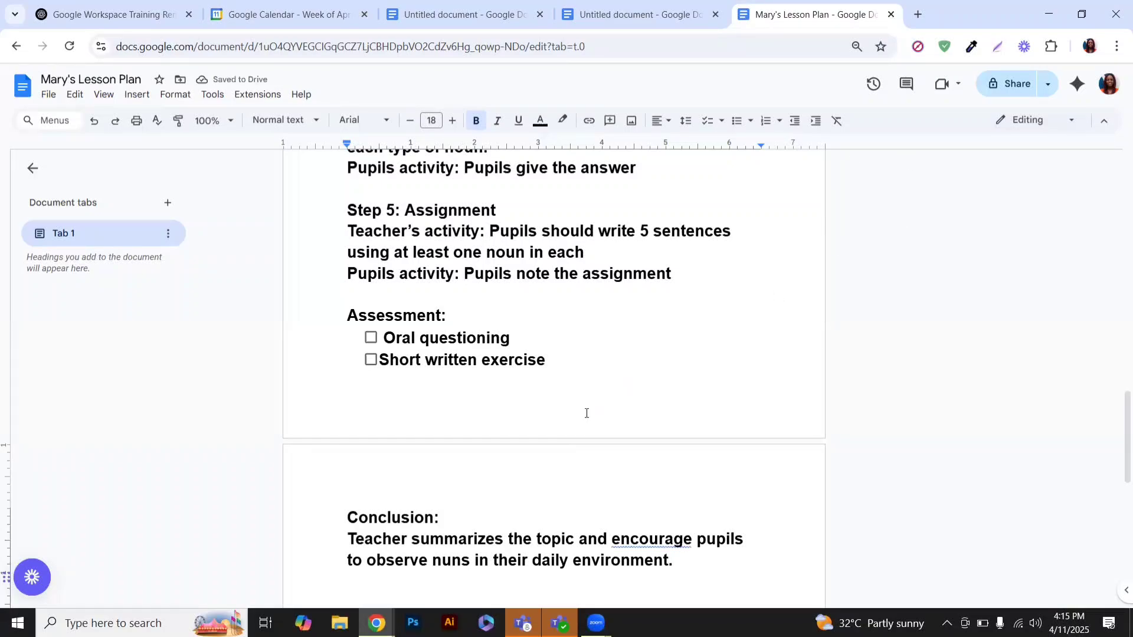
Remove the bold formatting from the Conclusion sentence and from the two Assessment checklist items.
{"action": "left_click_drag", "start_coordinate": [348, 539], "coordinate": [694, 562]}
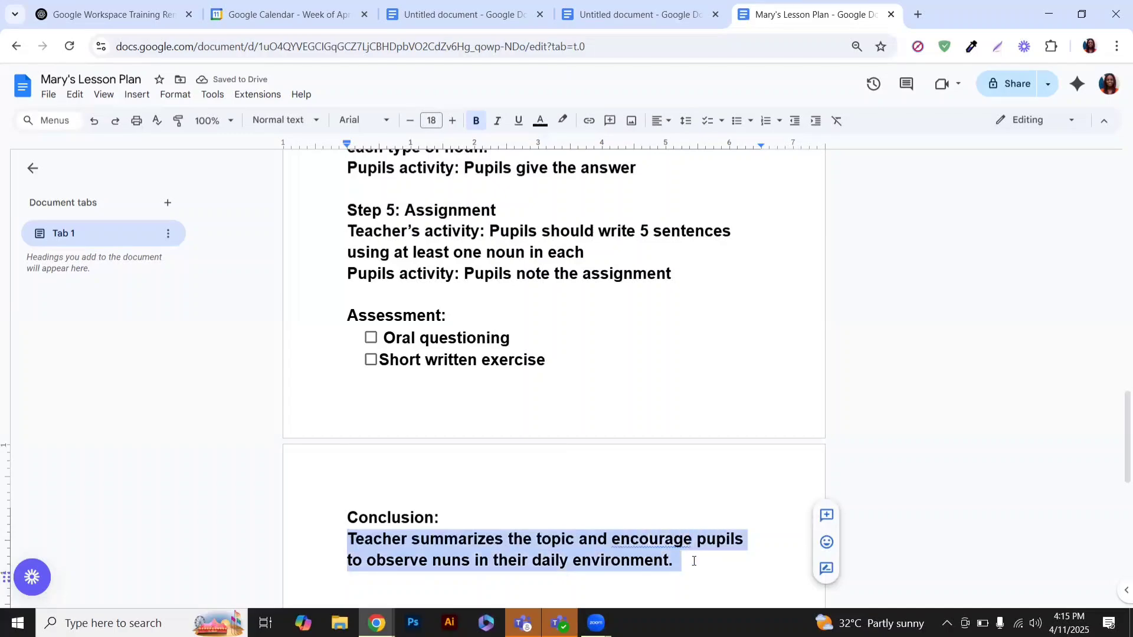
{"action": "left_click", "coordinate": [477, 124]}
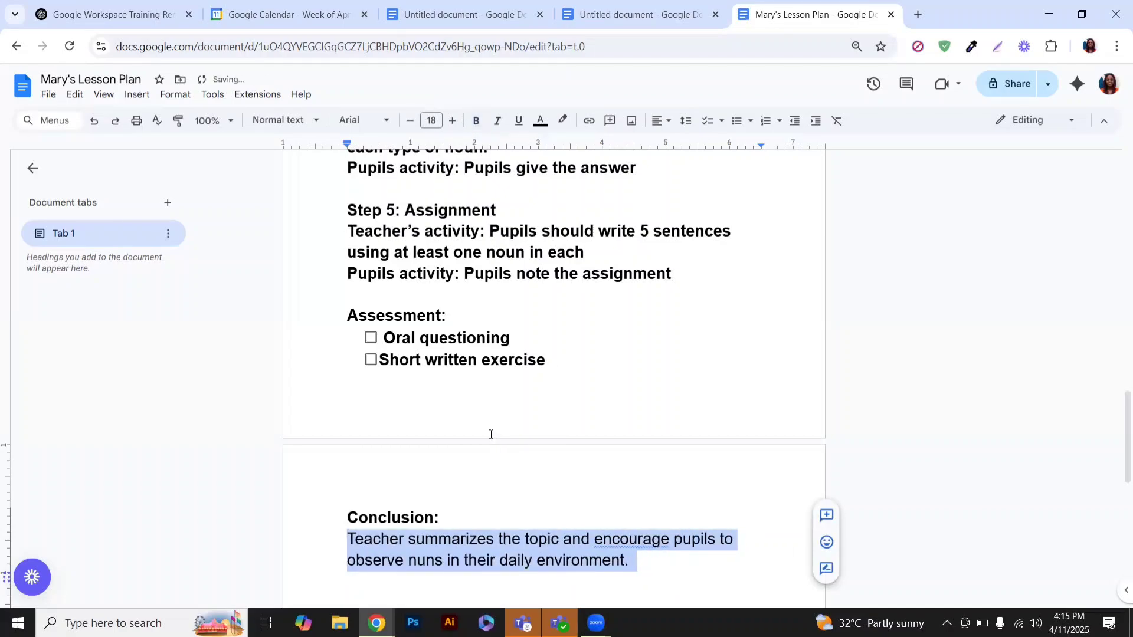
{"action": "left_click_drag", "start_coordinate": [545, 361], "coordinate": [381, 337]}
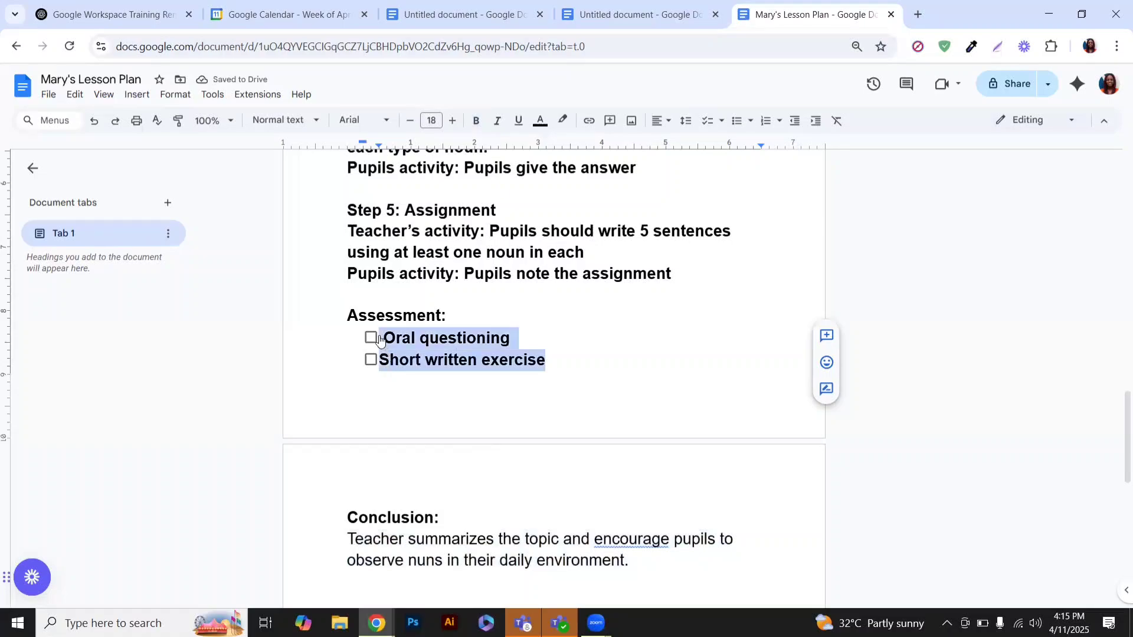
{"action": "left_click", "coordinate": [476, 121]}
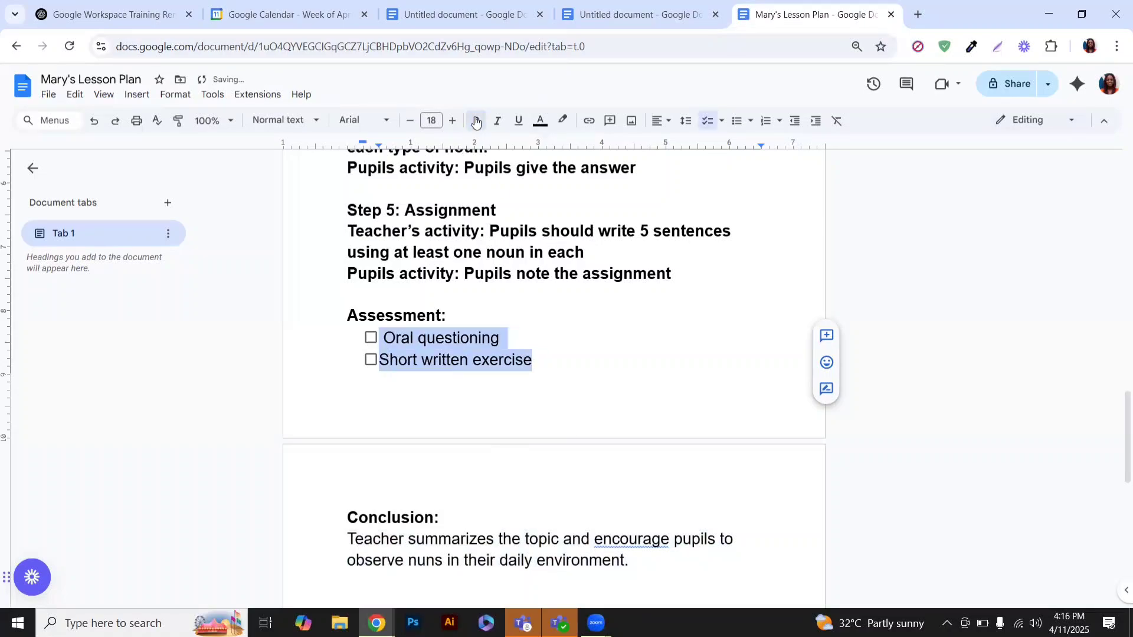
Remove the bold formatting from the teacher's and pupils' activity lines under Step 5 and Step 4.
{"action": "left_click_drag", "start_coordinate": [685, 268], "coordinate": [346, 232]}
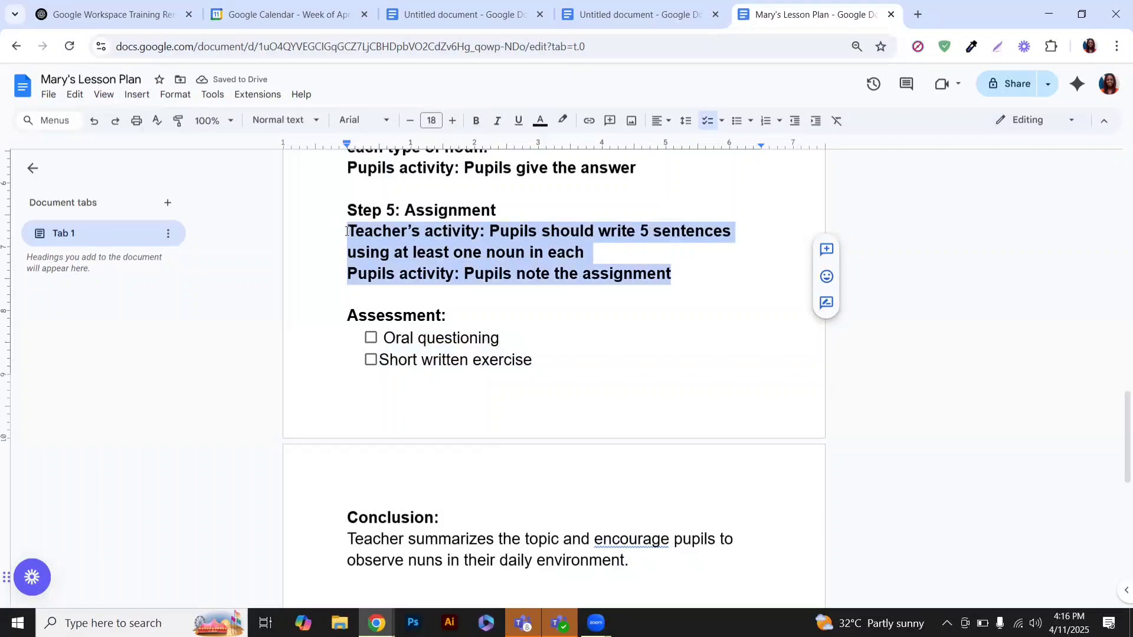
{"action": "left_click", "coordinate": [473, 121]}
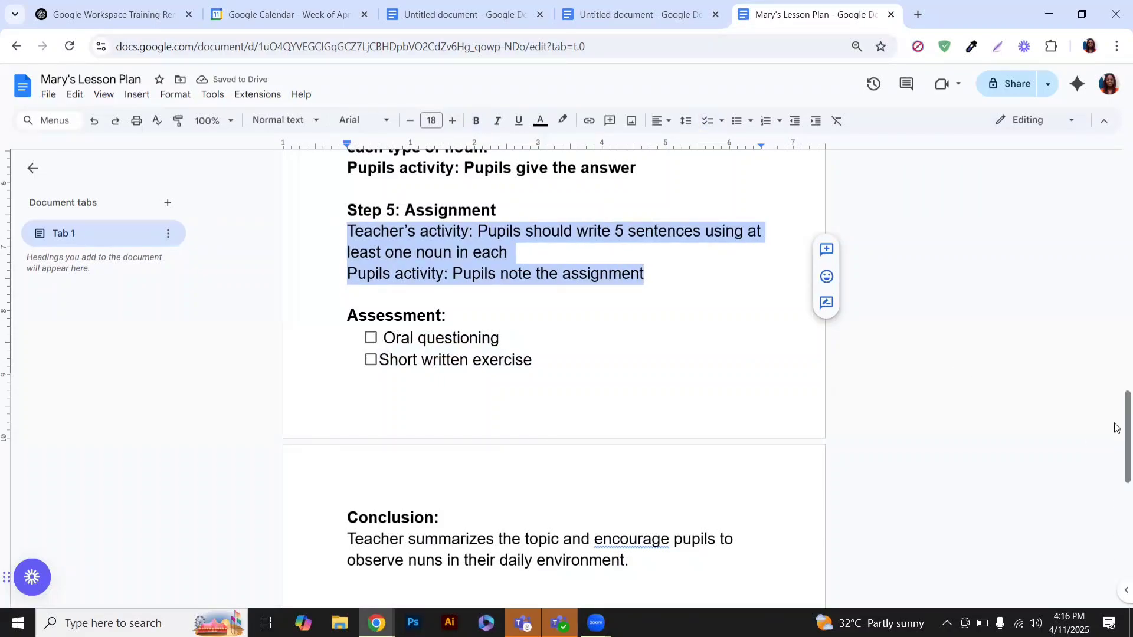
{"action": "scroll", "coordinate": [1115, 421], "scroll_direction": "up", "scroll_amount": 6}
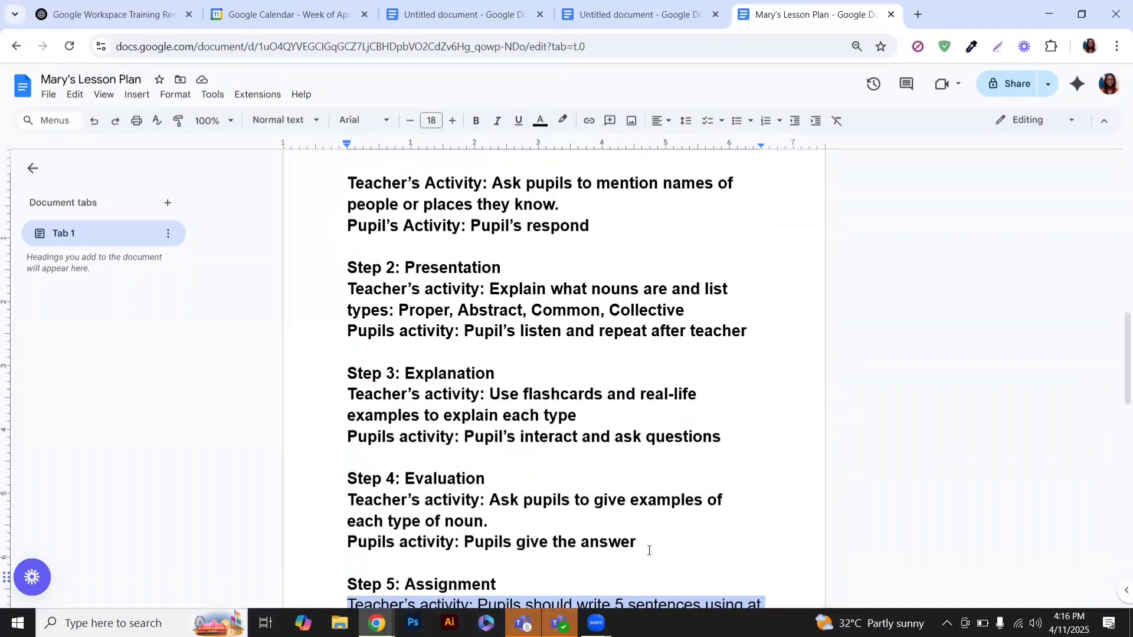
{"action": "left_click_drag", "start_coordinate": [636, 541], "coordinate": [326, 503]}
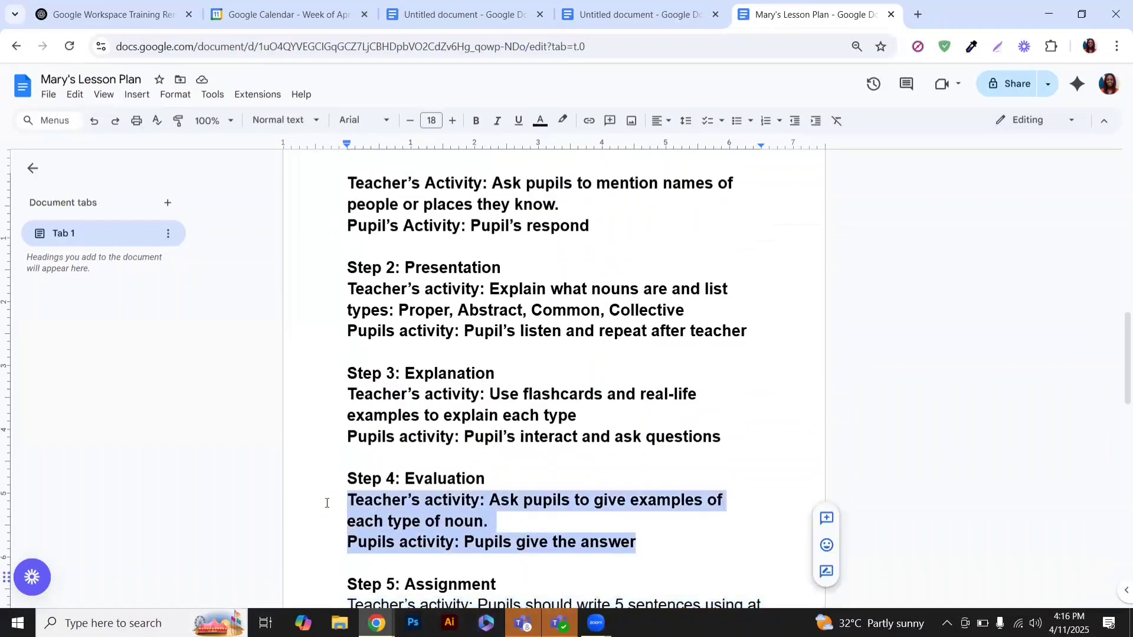
{"action": "left_click", "coordinate": [474, 121]}
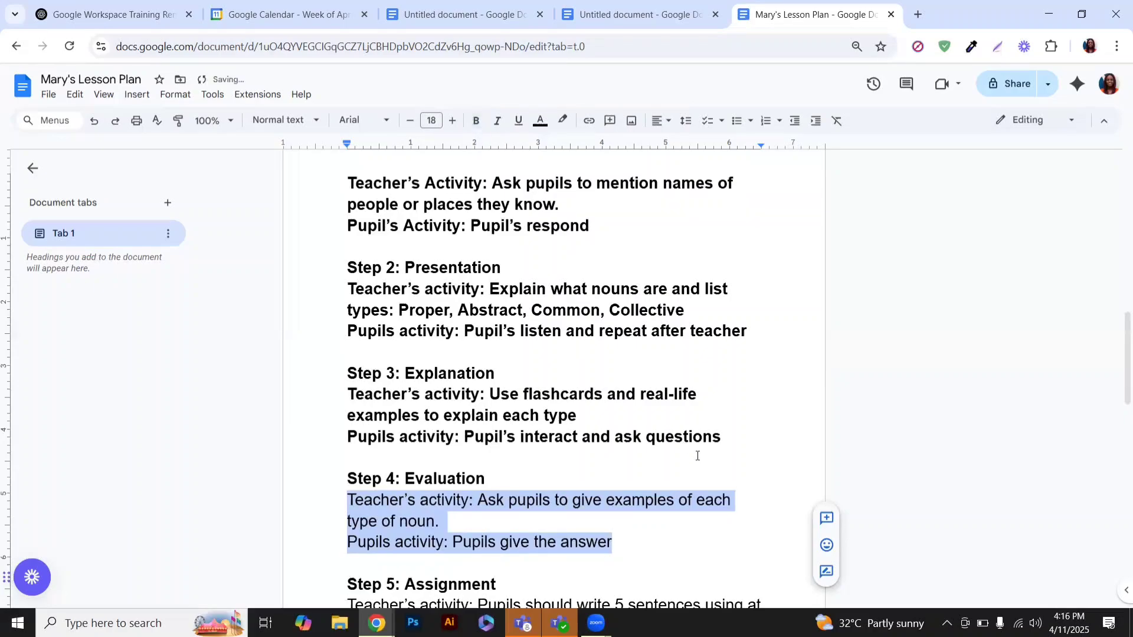
Remove the bold formatting from the teacher's and pupils' activity lines under Steps 3, 2 and 1.
{"action": "left_click_drag", "start_coordinate": [712, 437], "coordinate": [348, 402]}
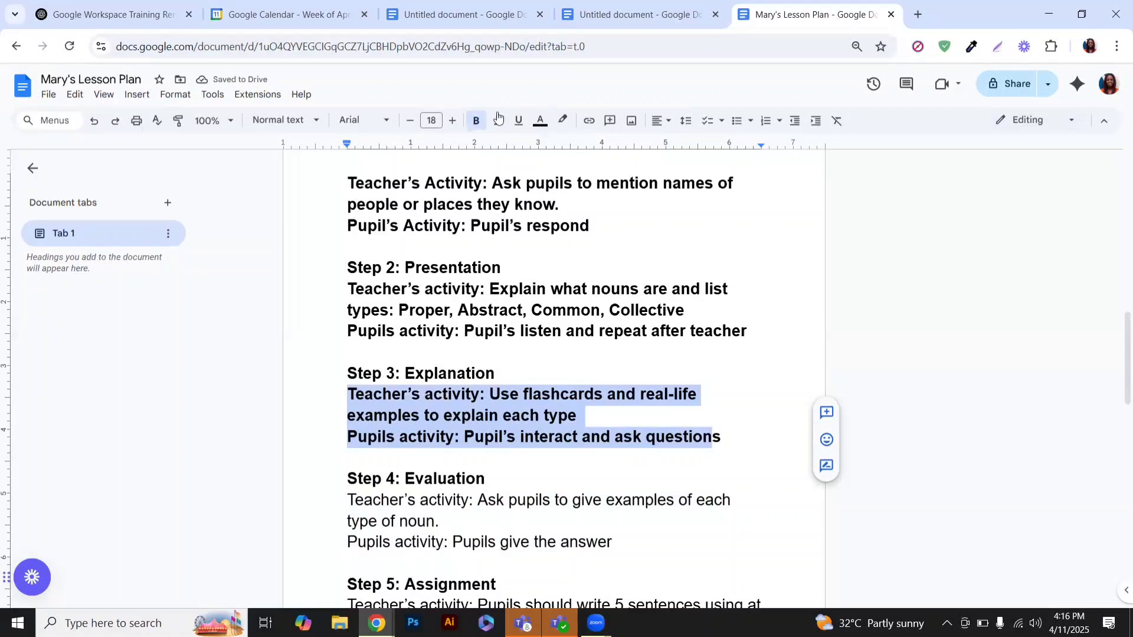
{"action": "left_click", "coordinate": [475, 121]}
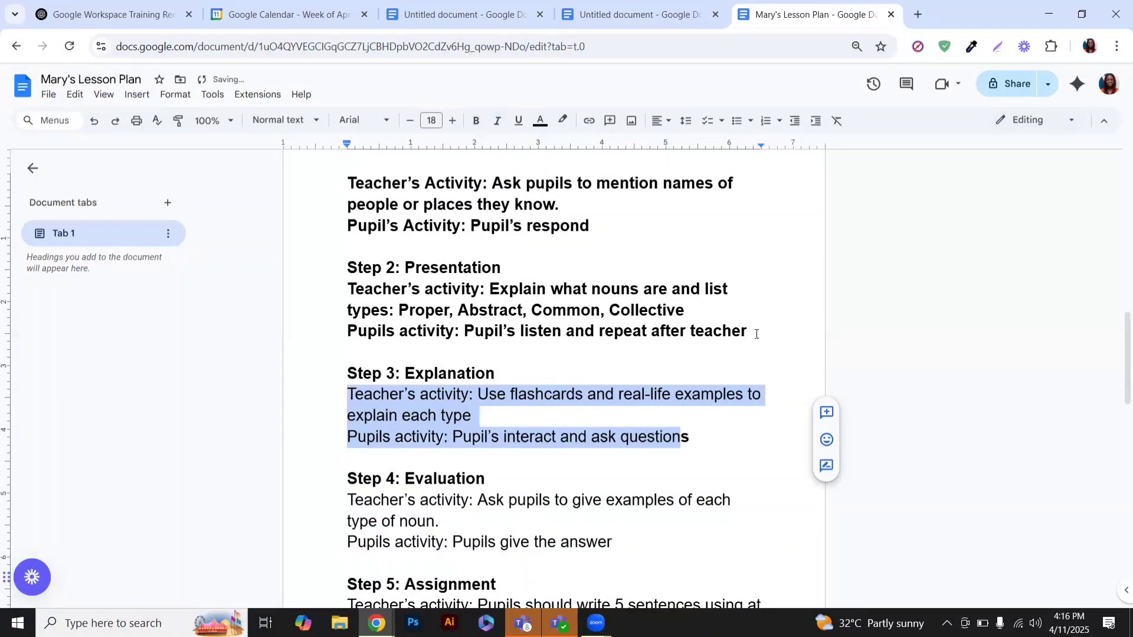
{"action": "left_click_drag", "start_coordinate": [757, 334], "coordinate": [341, 287]}
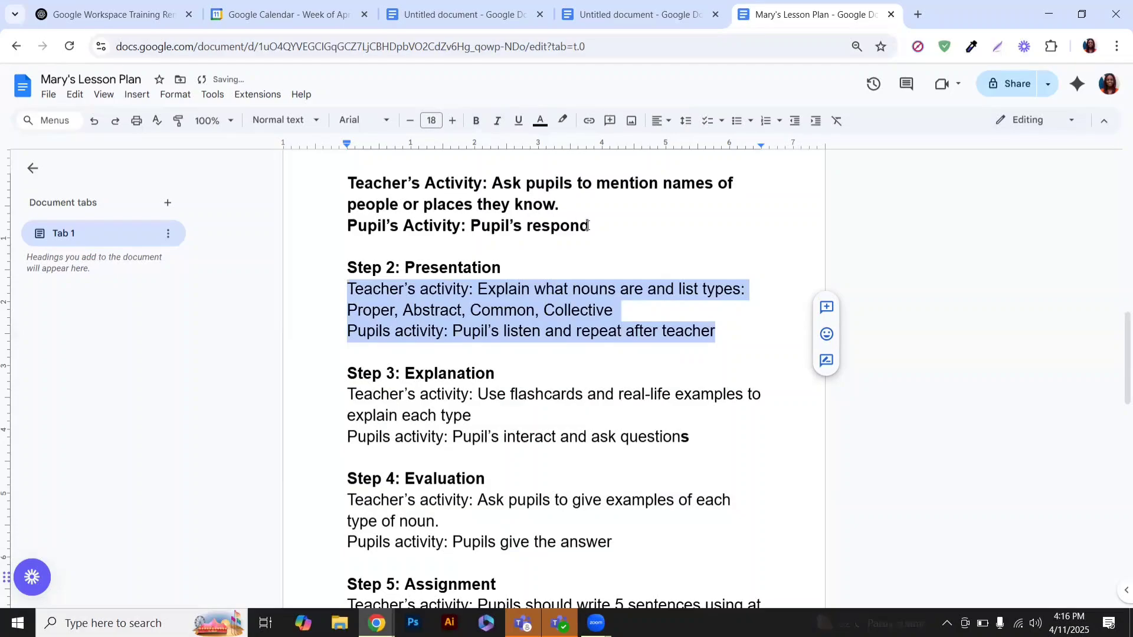
{"action": "left_click_drag", "start_coordinate": [590, 226], "coordinate": [347, 183]}
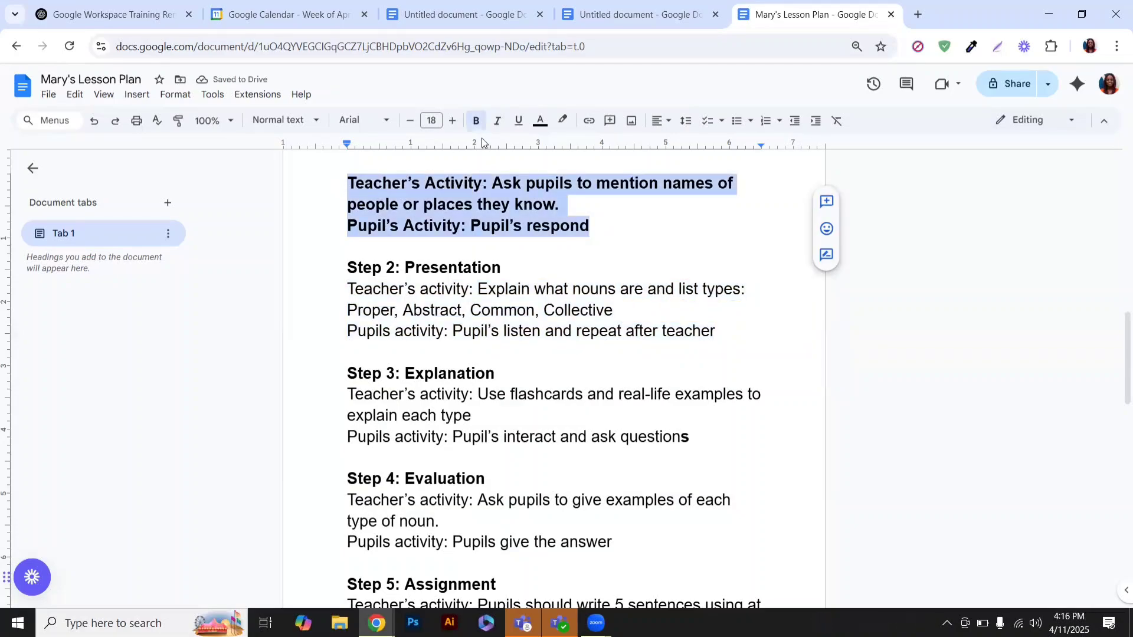
{"action": "left_click", "coordinate": [476, 121]}
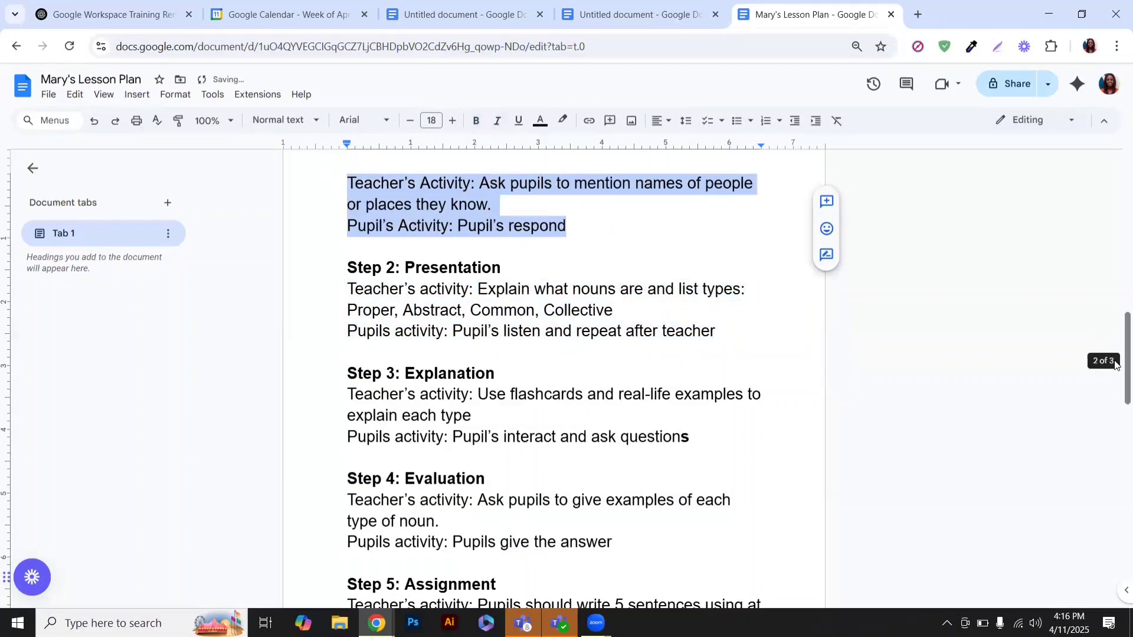
Remove the bold formatting from the "Step 1: Introduction" line at the end of the first page.
{"action": "scroll", "coordinate": [1115, 364], "scroll_direction": "up", "scroll_amount": 5}
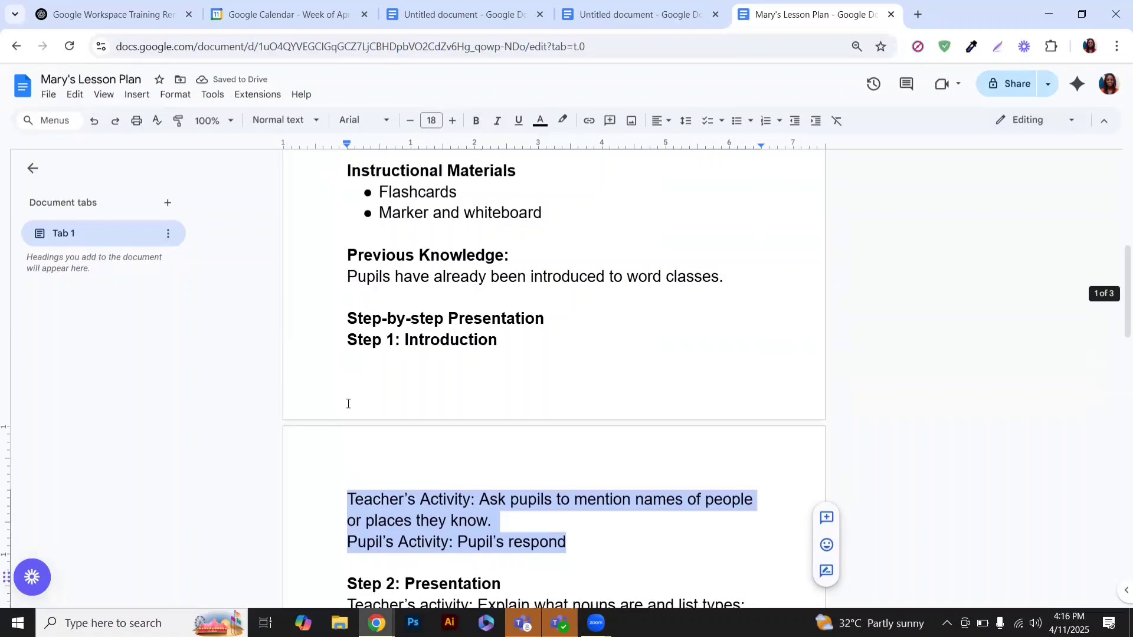
{"action": "left_click_drag", "start_coordinate": [489, 343], "coordinate": [341, 357]}
{"action": "left_click", "coordinate": [517, 339]}
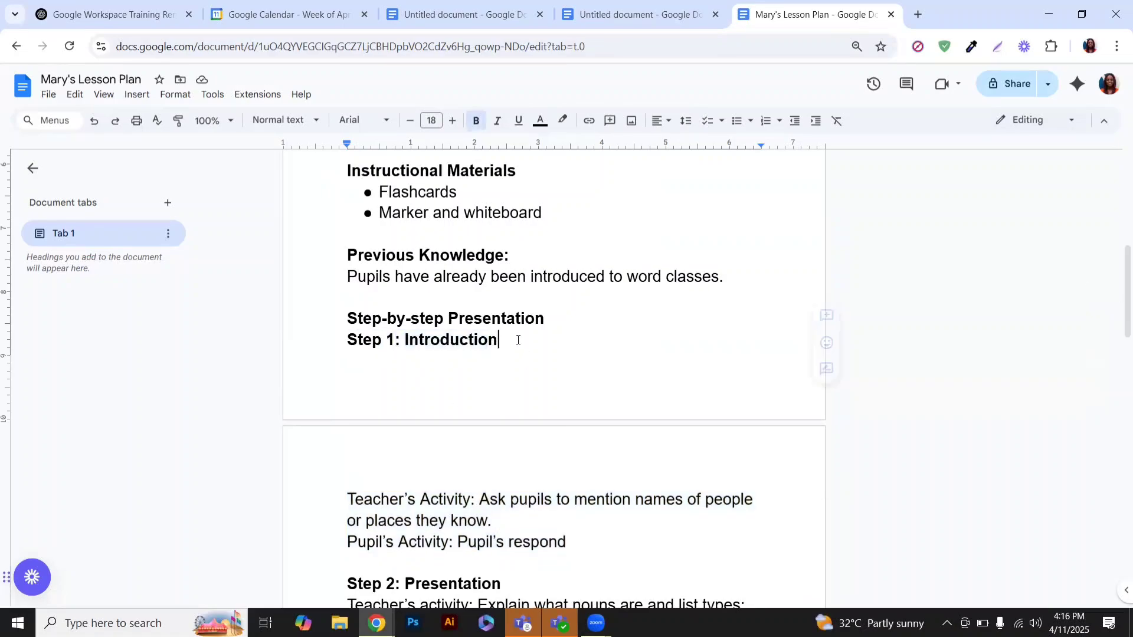
{"action": "left_click_drag", "start_coordinate": [460, 341], "coordinate": [339, 345]}
{"action": "left_click", "coordinate": [525, 341]}
{"action": "left_click_drag", "start_coordinate": [524, 338], "coordinate": [324, 358]}
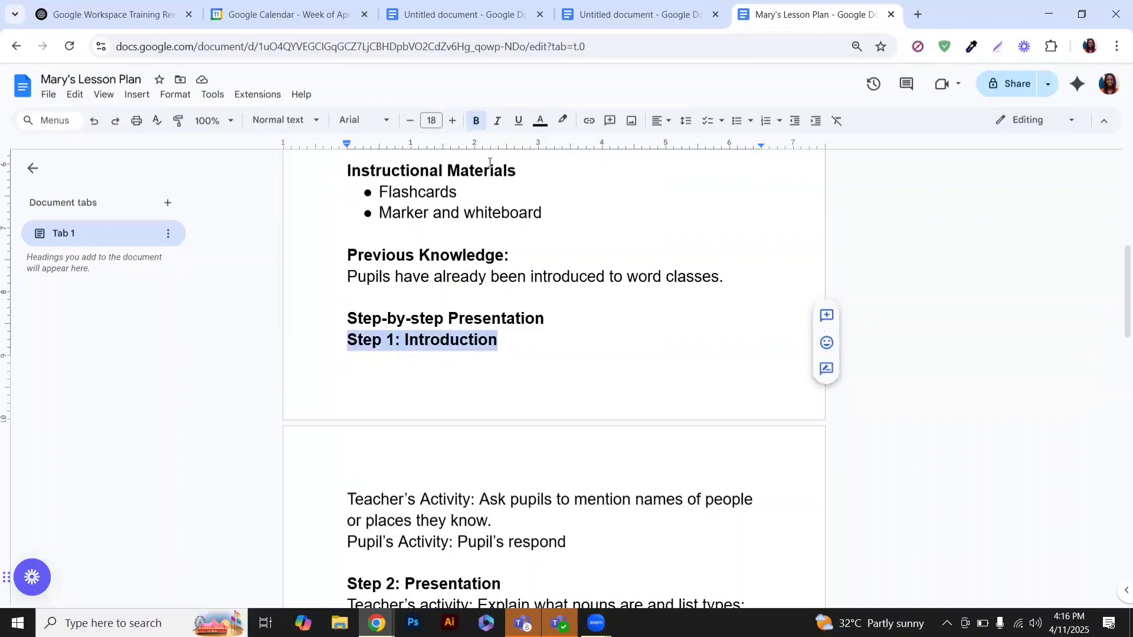
{"action": "left_click", "coordinate": [476, 127]}
Review the finished lesson plan from beginning to end, along with the file's download formats and sharing options.
{"action": "scroll", "coordinate": [1115, 315], "scroll_direction": "up", "scroll_amount": 1}
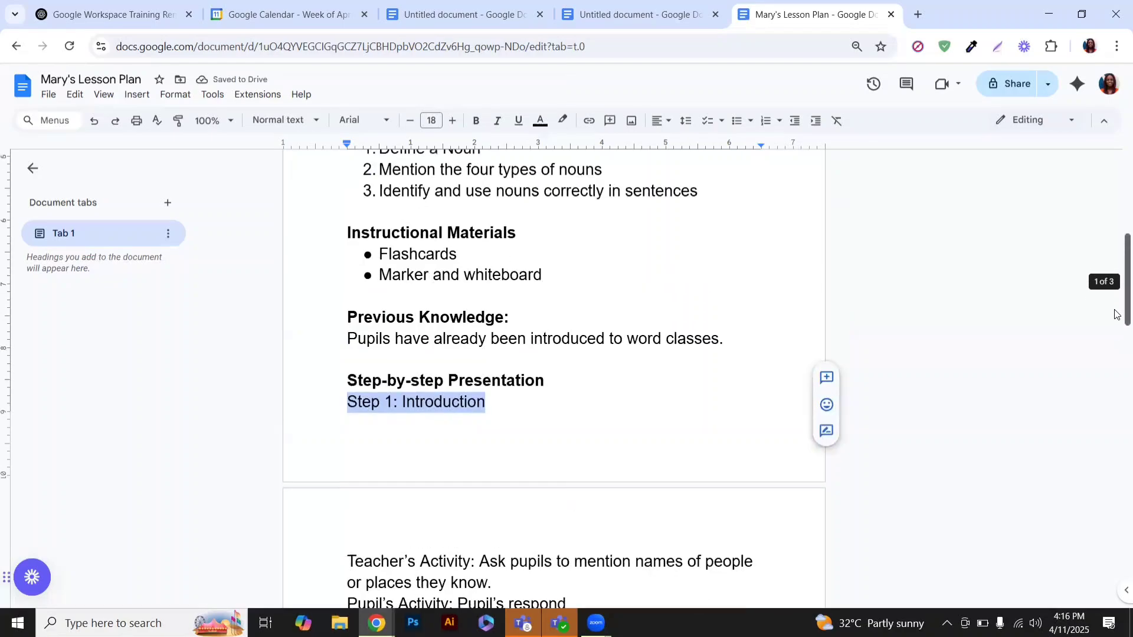
{"action": "scroll", "coordinate": [1115, 315], "scroll_direction": "up", "scroll_amount": 6}
{"action": "scroll", "coordinate": [1115, 321], "scroll_direction": "down", "scroll_amount": 4}
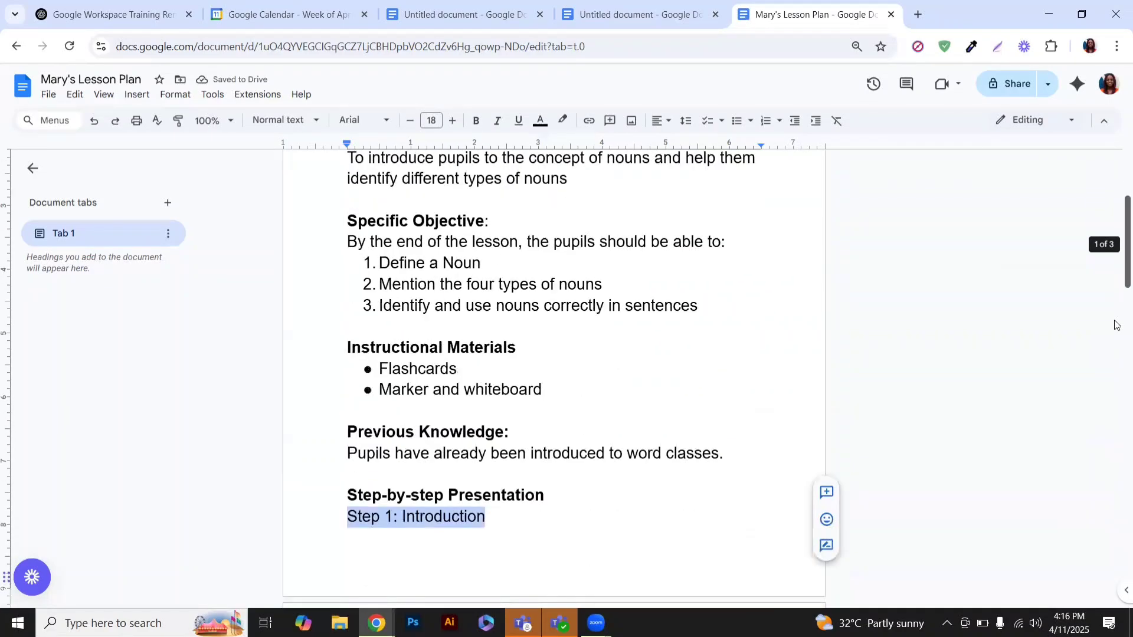
{"action": "scroll", "coordinate": [1116, 324], "scroll_direction": "down", "scroll_amount": 15}
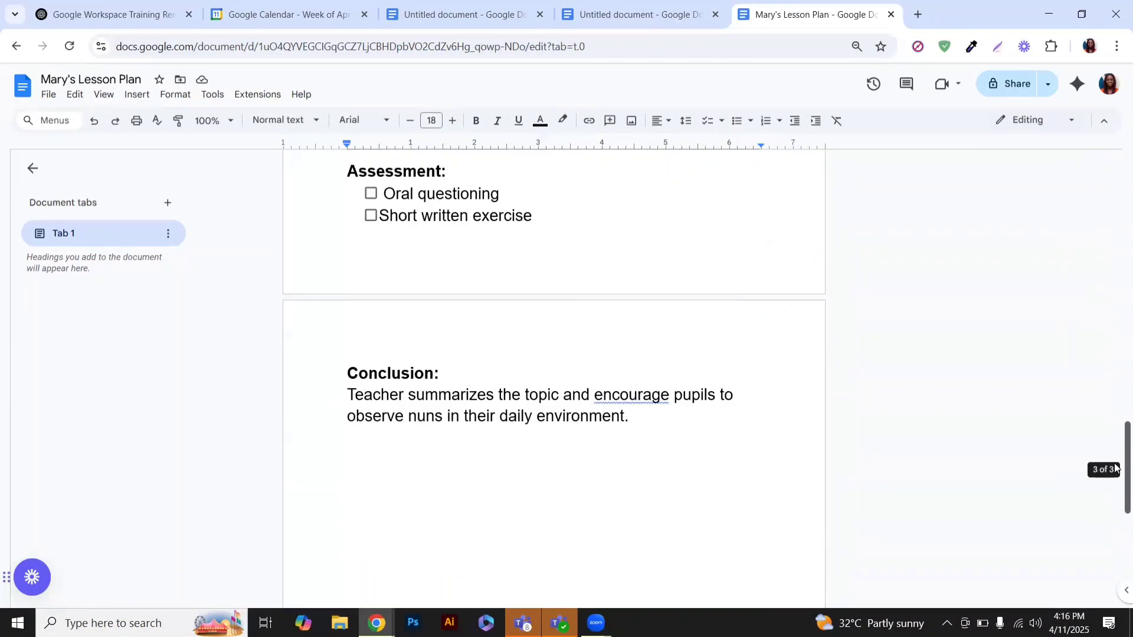
{"action": "left_click_drag", "start_coordinate": [1116, 469], "coordinate": [1121, 198]}
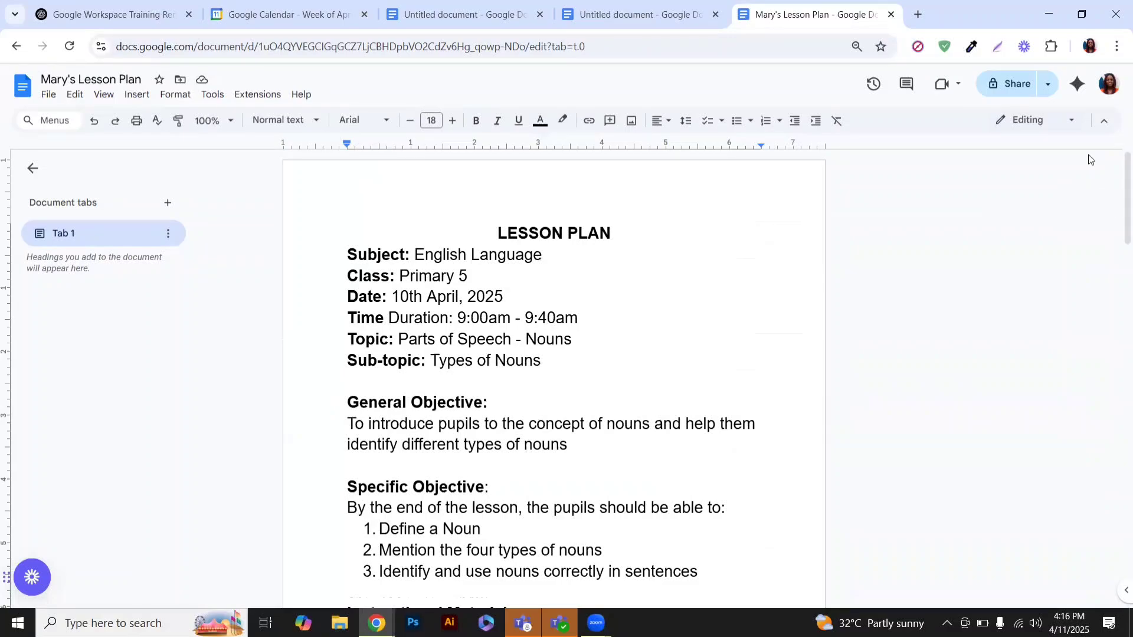
{"action": "left_click", "coordinate": [49, 99]}
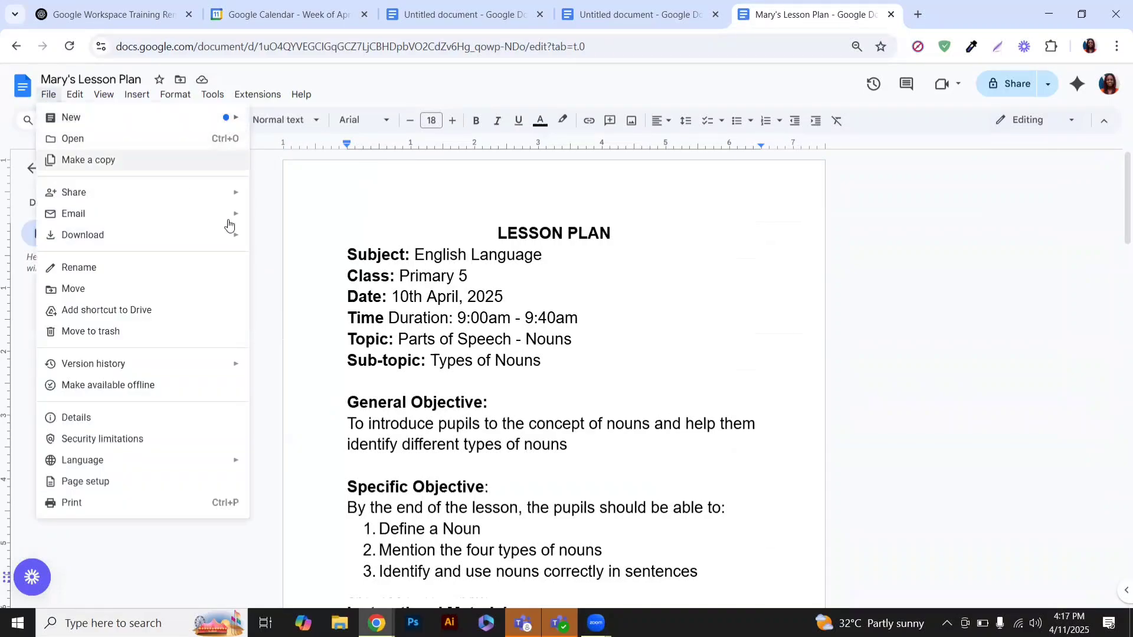
{"action": "mouse_move", "coordinate": [236, 238]}
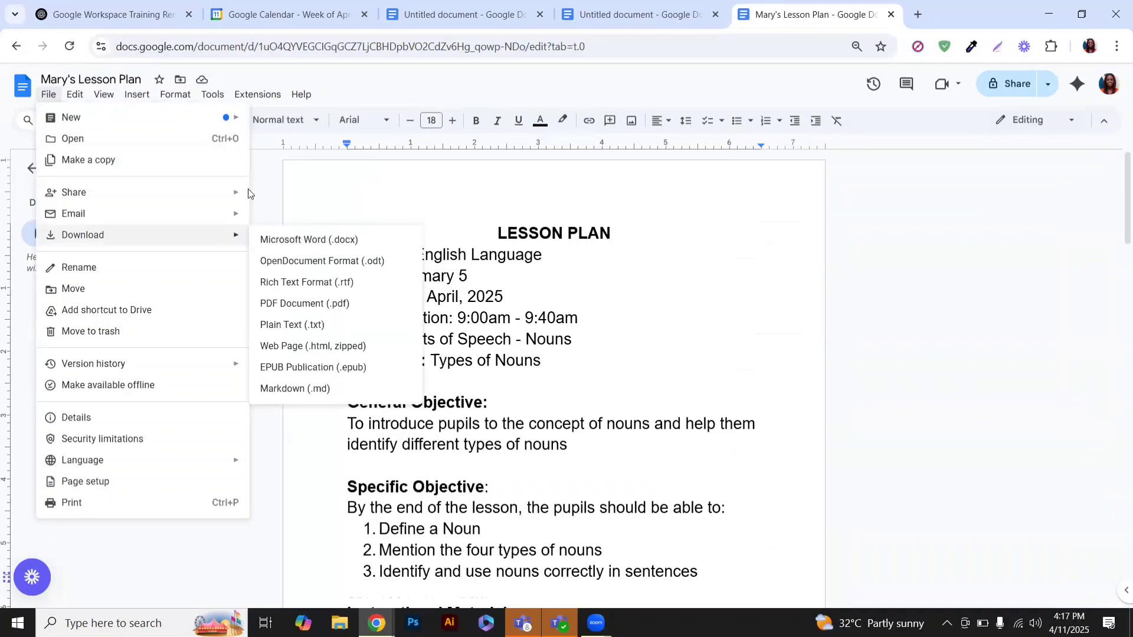
{"action": "mouse_move", "coordinate": [235, 193]}
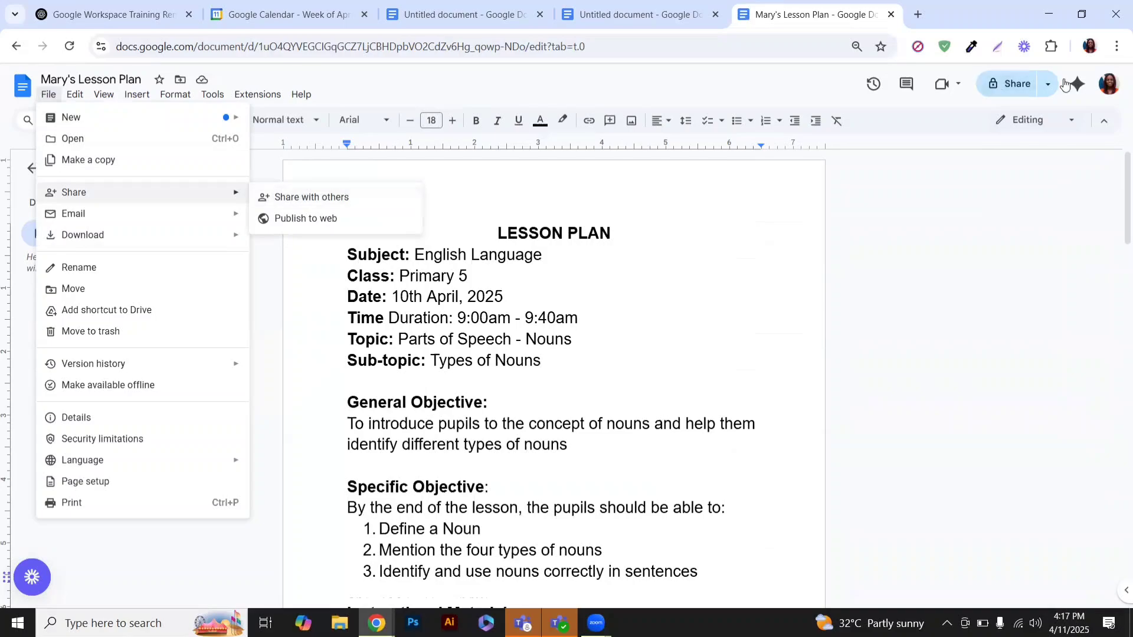
Set the lesson plan's general access to "Anyone with the link" and copy its sharing link.
{"action": "left_click", "coordinate": [1024, 84]}
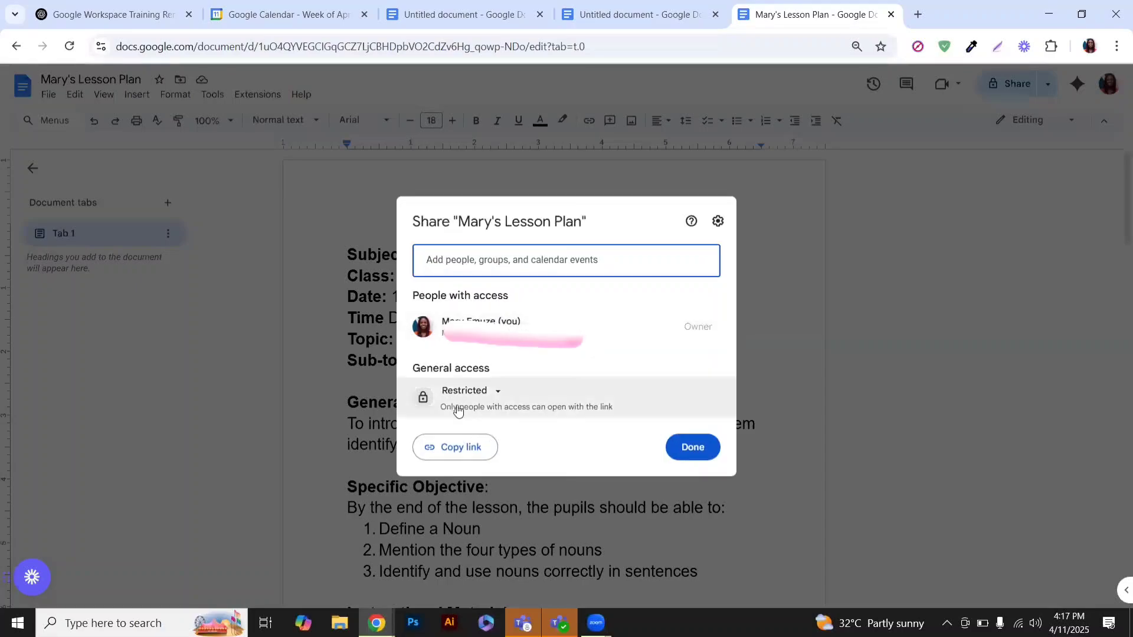
{"action": "left_click", "coordinate": [501, 396]}
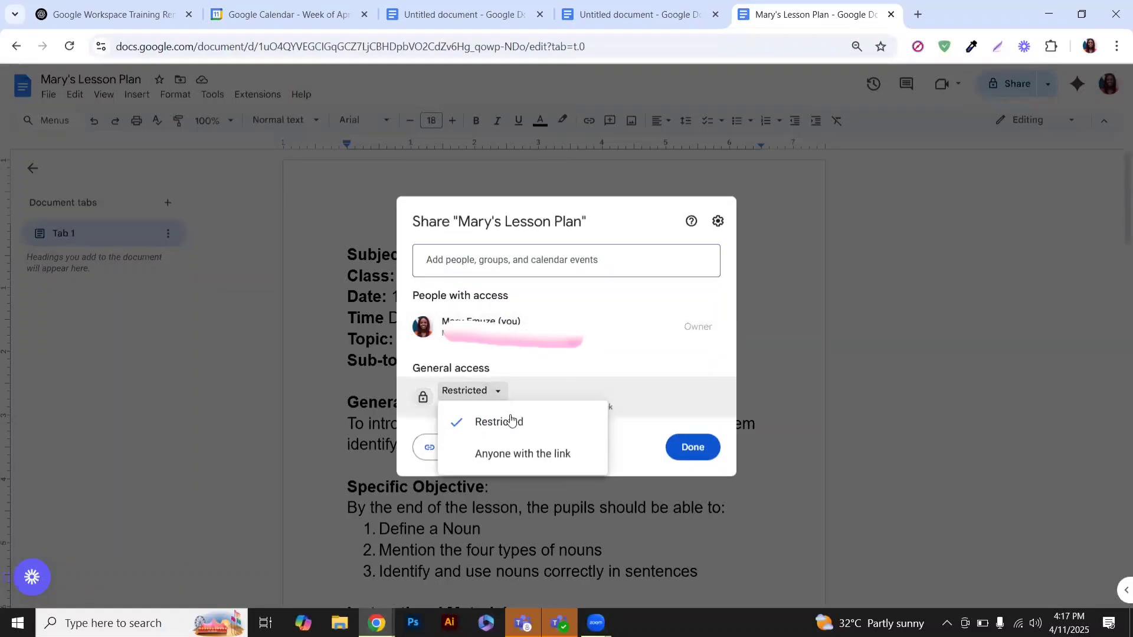
{"action": "left_click", "coordinate": [533, 455]}
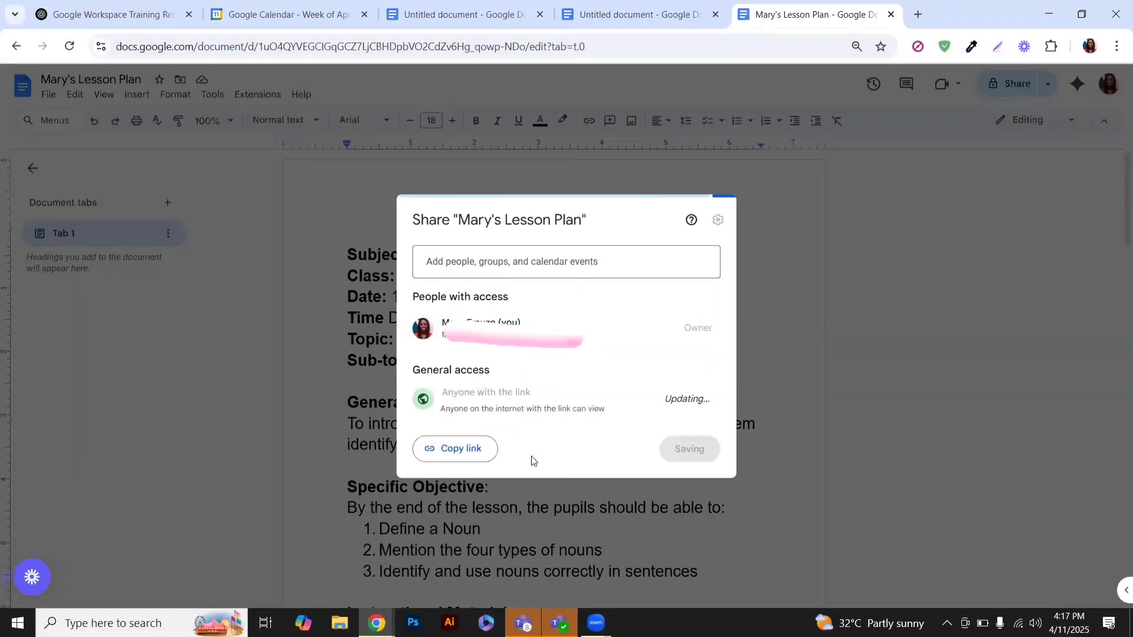
{"action": "left_click", "coordinate": [446, 451]}
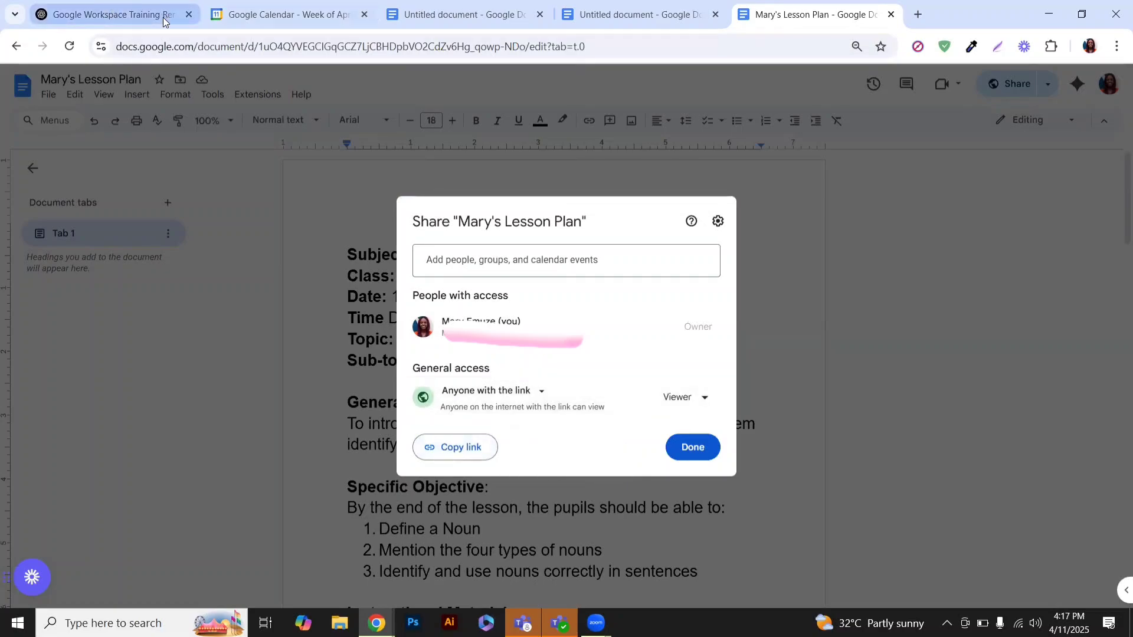
Open the copied sharing link of the lesson plan in a new browser tab.
{"action": "left_click", "coordinate": [919, 16]}
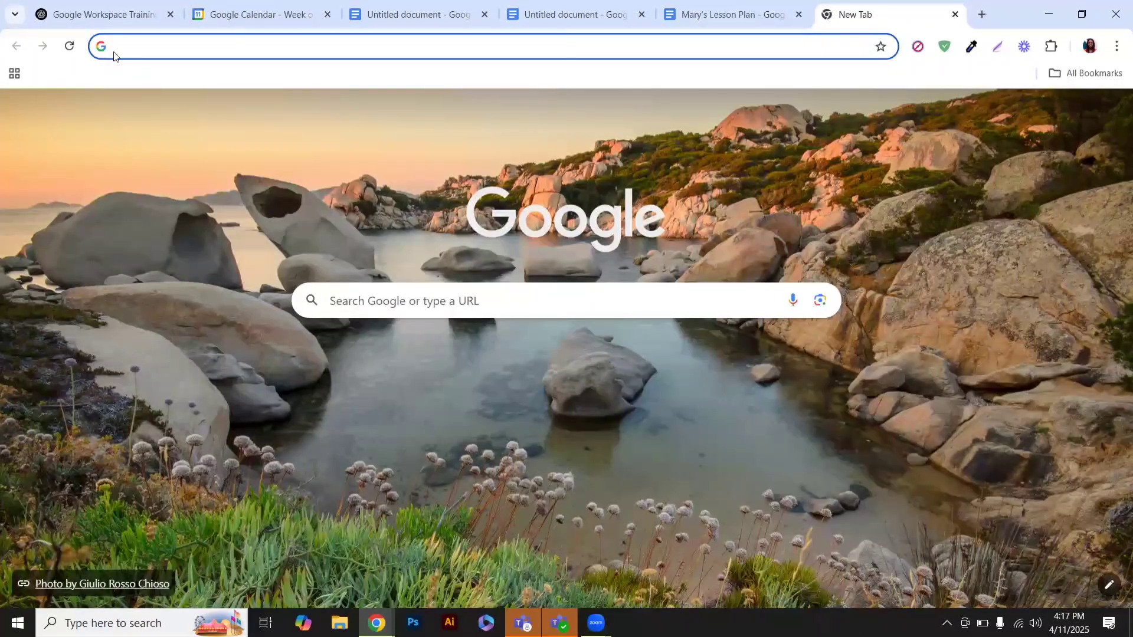
{"action": "key", "text": "ctrl+v"}
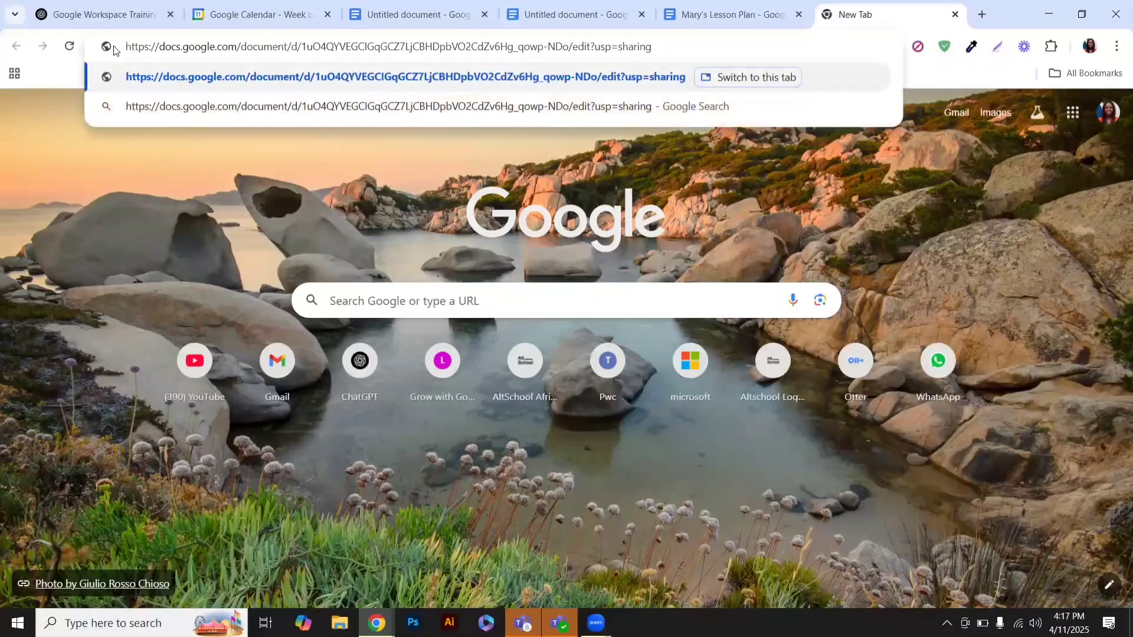
{"action": "key", "text": "Return"}
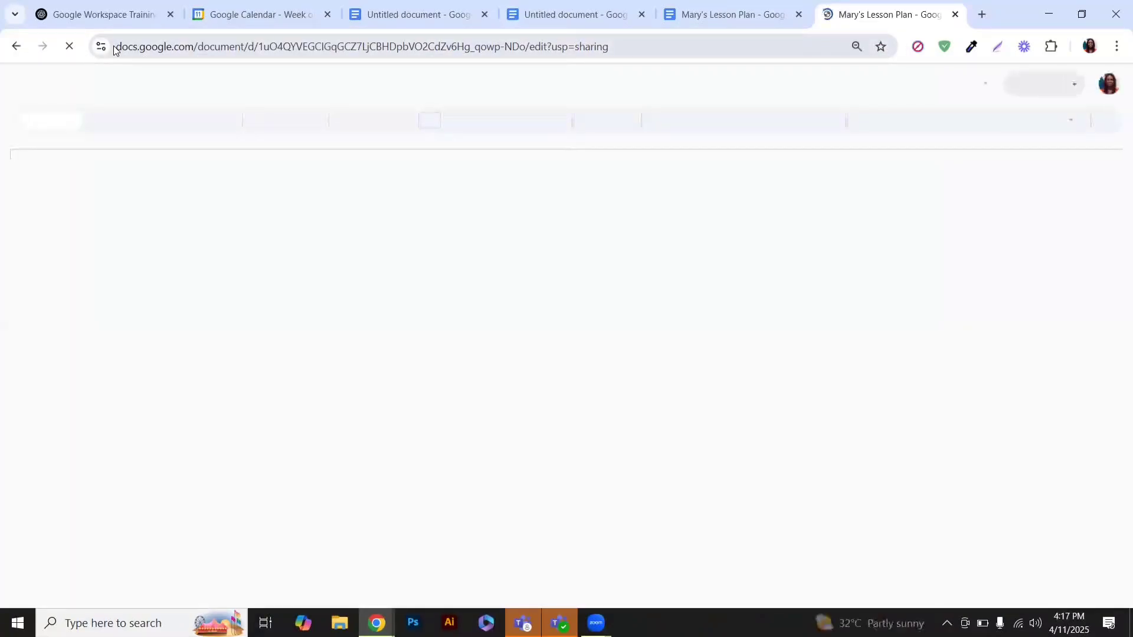